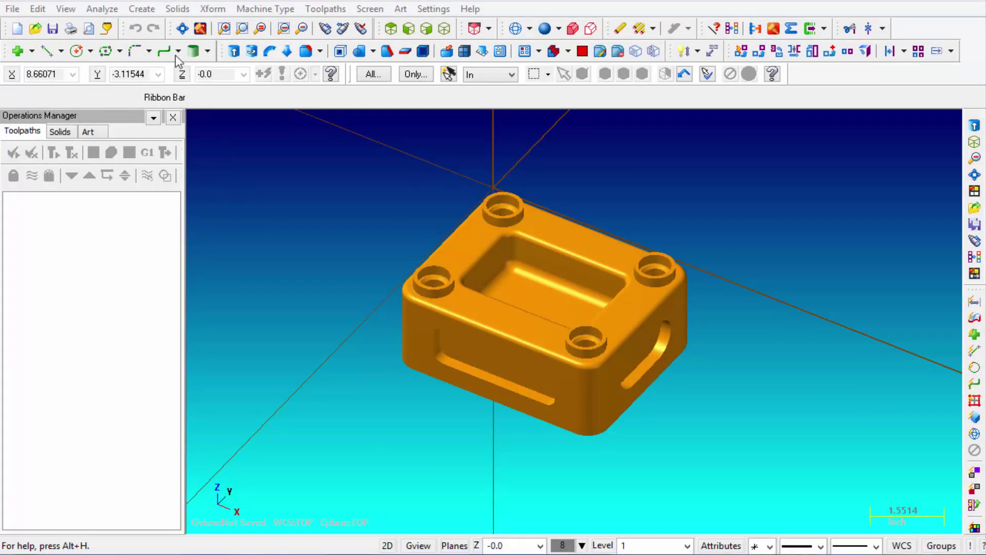
left_click(177, 9)
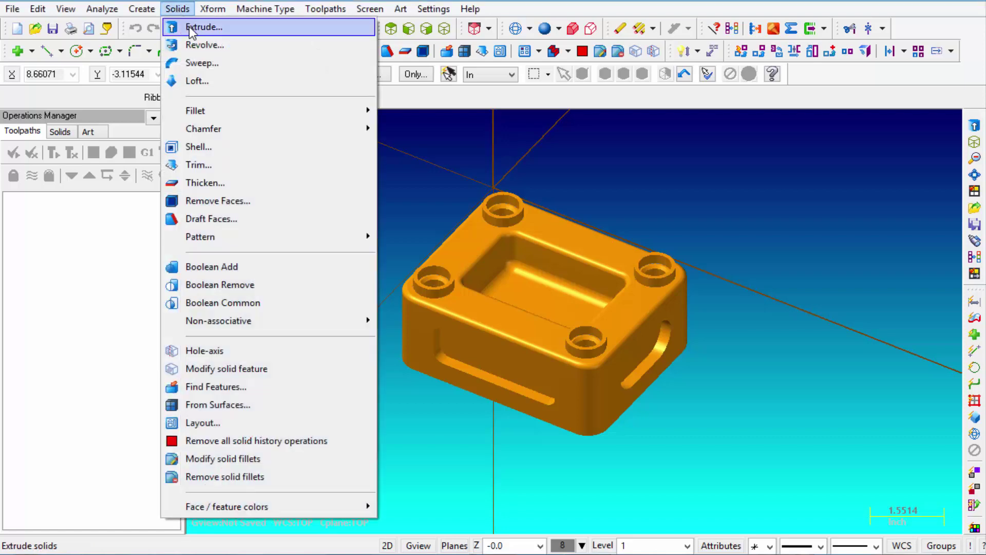
left_click(446, 127)
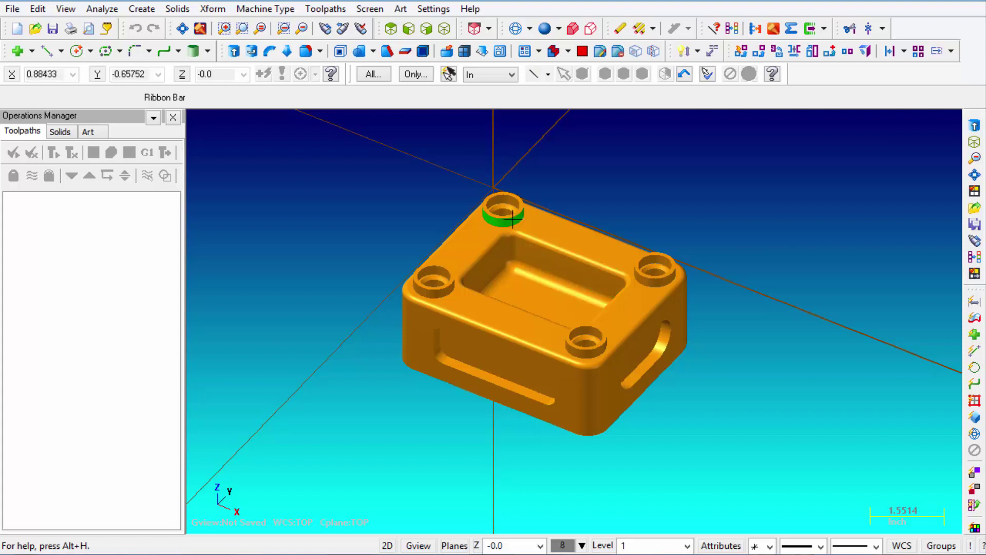
mouse_move(739, 216)
middle_mouse_down()
mouse_move(720, 273)
mouse_move(743, 215)
middle_mouse_up()
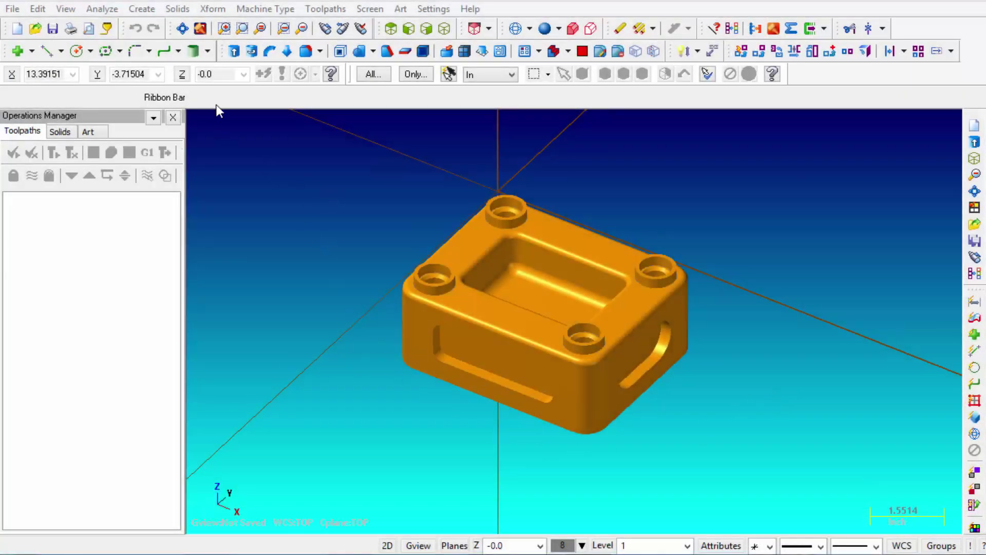
- Set the machine type to Design and start a new empty file
left_click(265, 9)
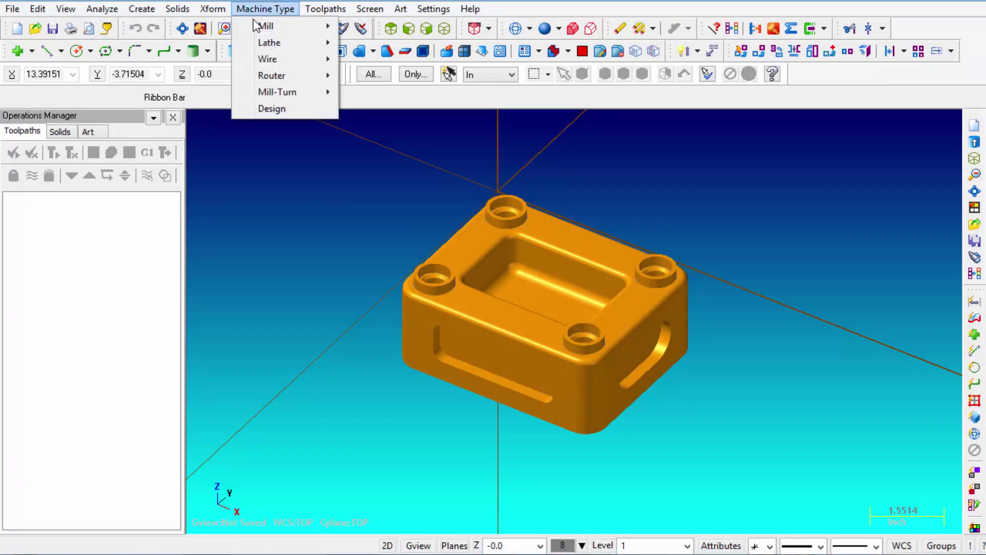
left_click(275, 109)
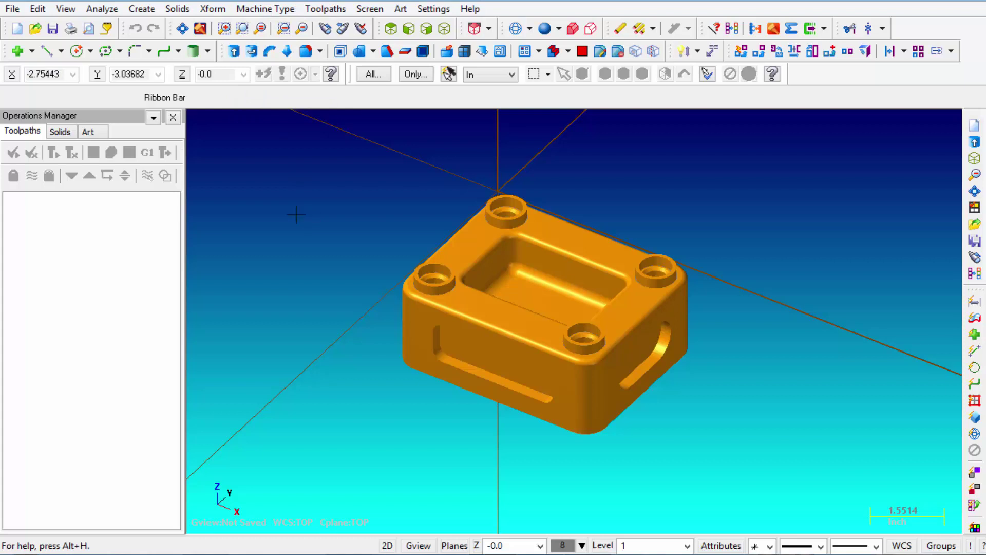
left_click(17, 30)
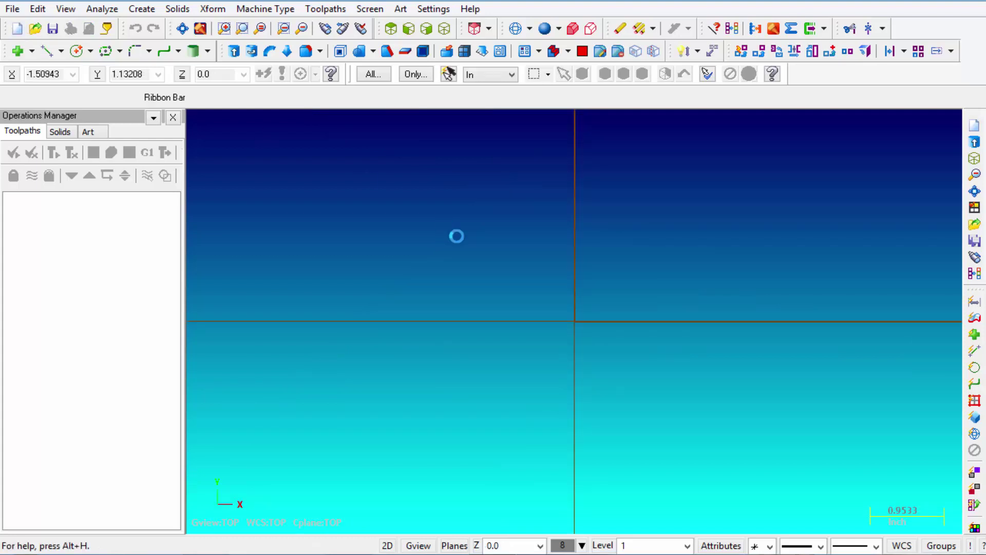
- Set both the graphics view and the construction and tool planes to Top (WCS)
left_click(393, 30)
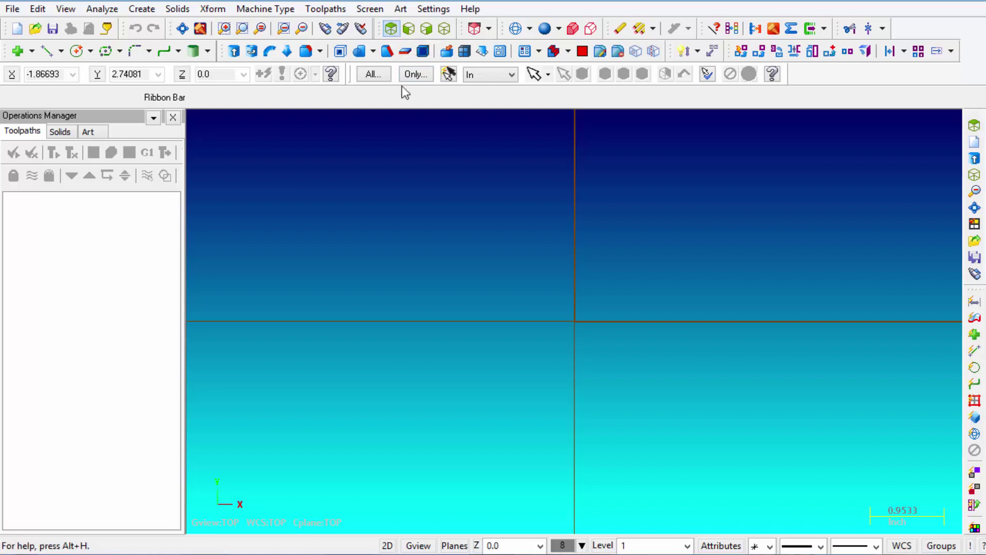
left_click(431, 546)
left_click(452, 214)
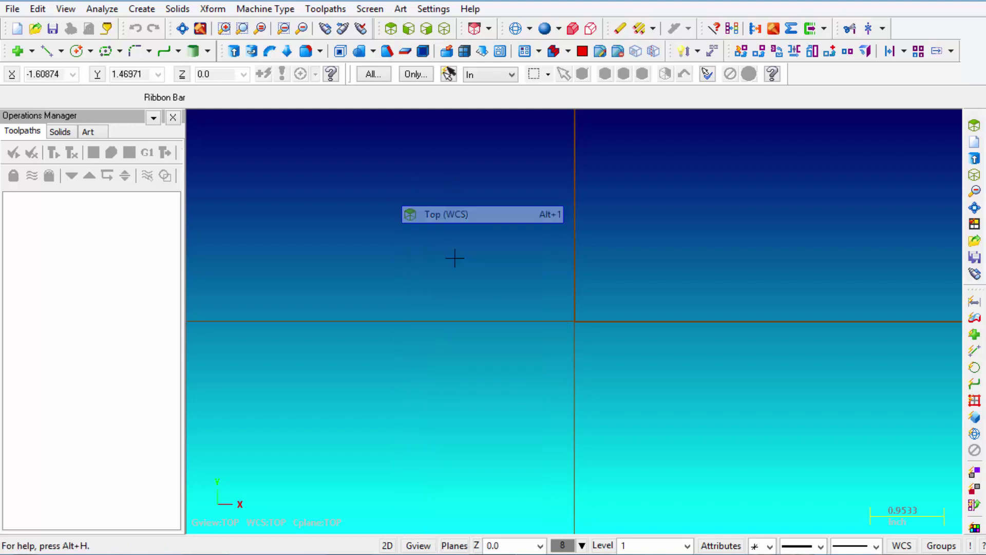
left_click(462, 546)
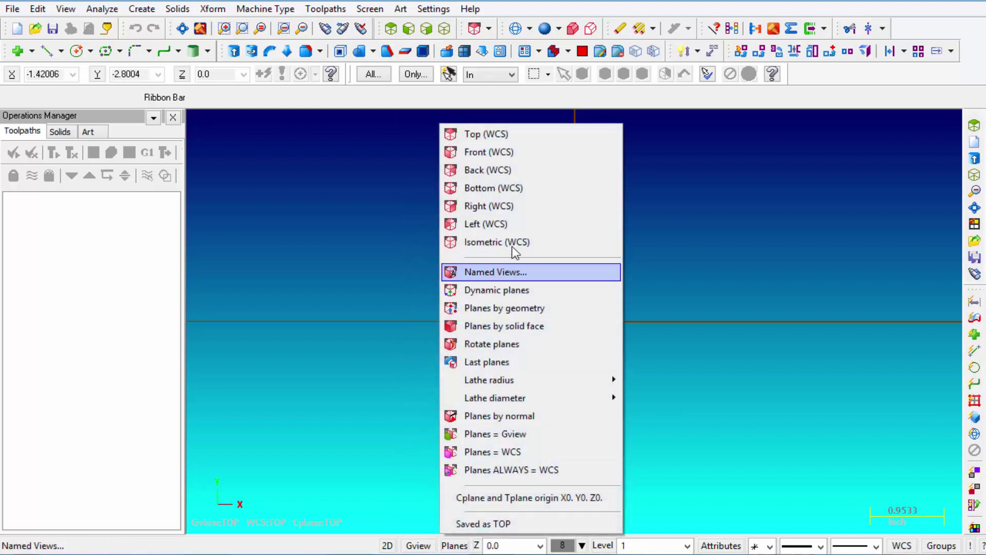
left_click(532, 136)
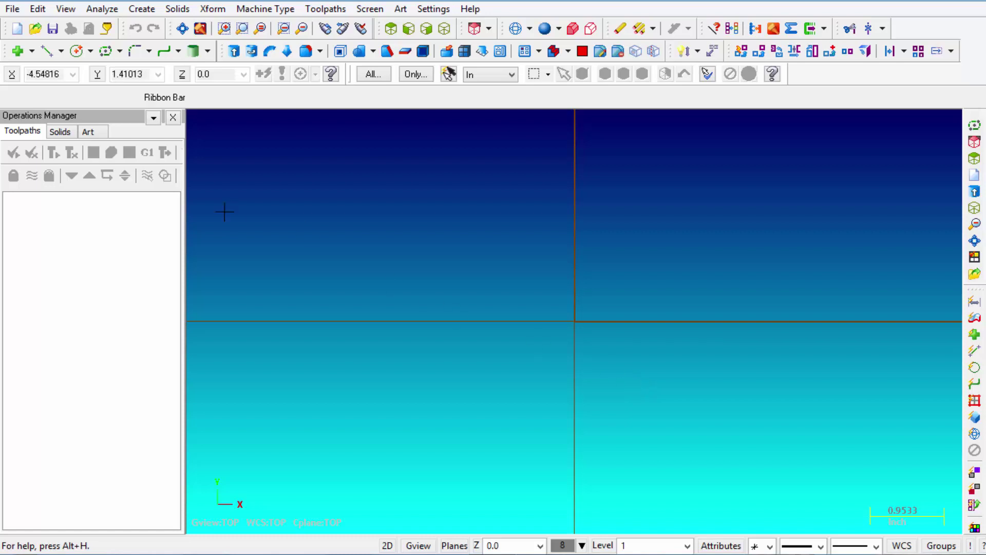
- Create a 5.0 by 4.0 rectangular shape with 0.5 corner radii, anchoring its upper-left corner at the origin
left_click(144, 11)
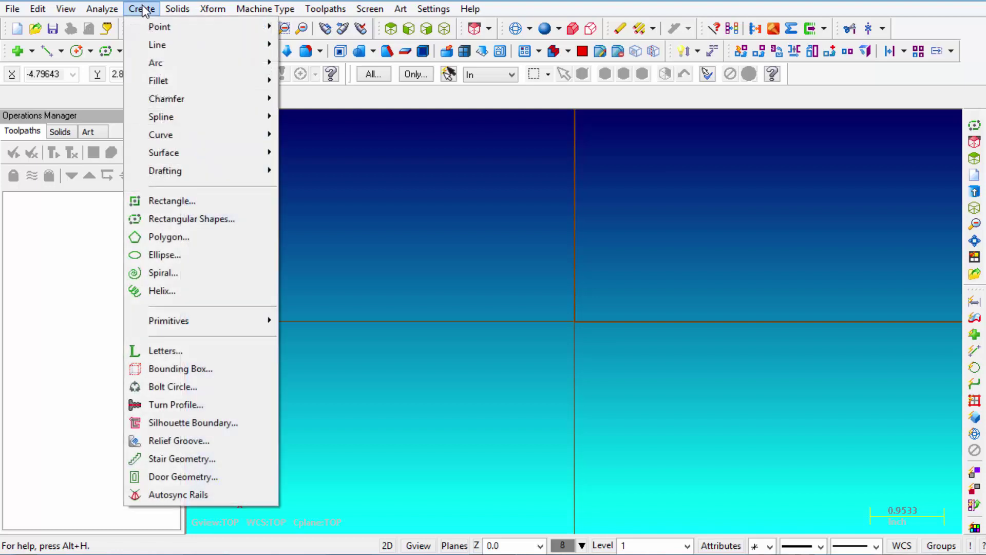
left_click(156, 220)
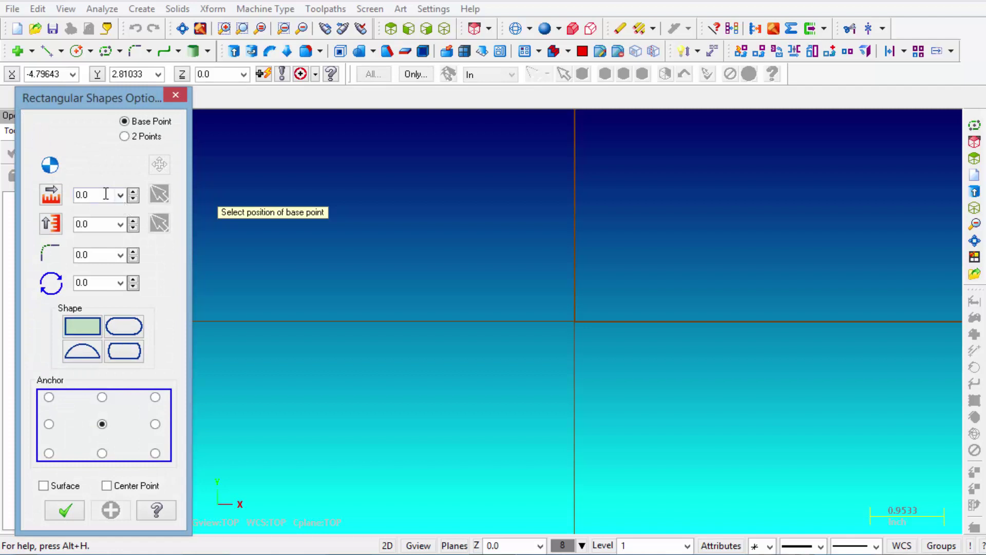
left_click(106, 194)
type("5")
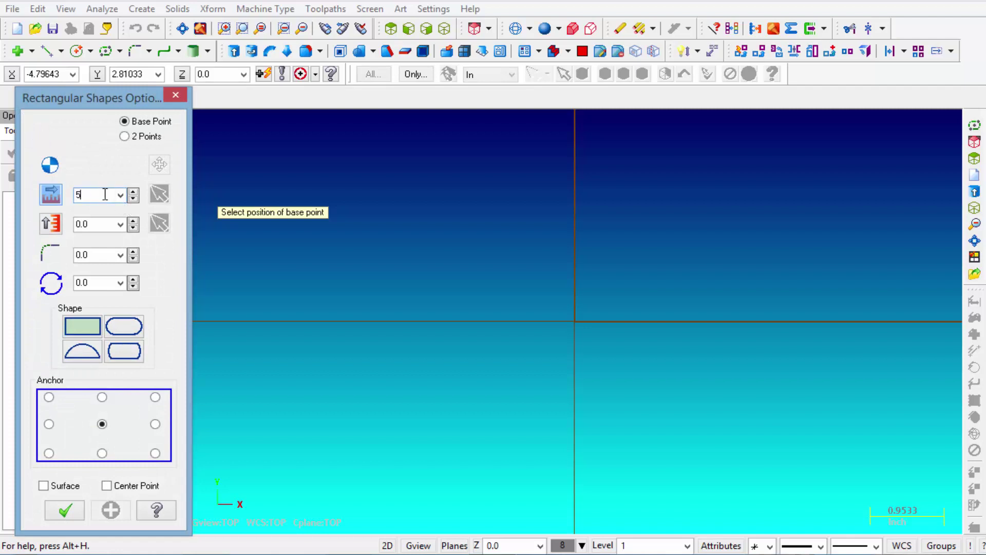
left_click(106, 223)
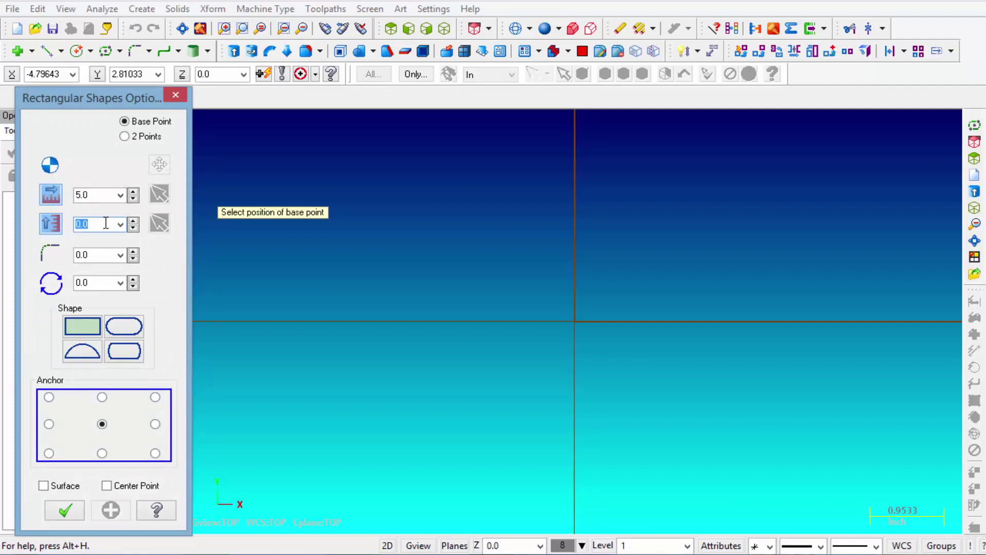
type("4.")
key("Tab")
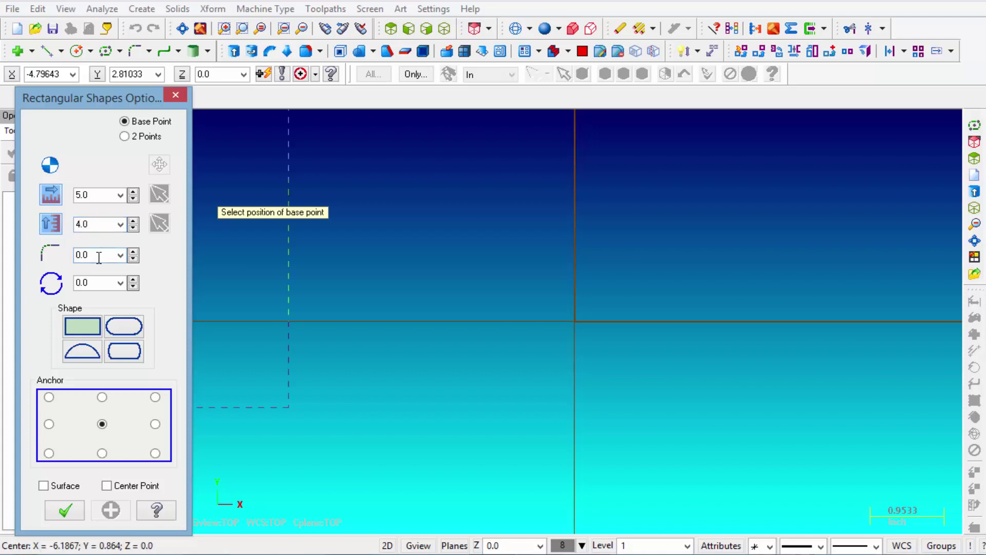
left_click_drag(98, 255, 70, 256)
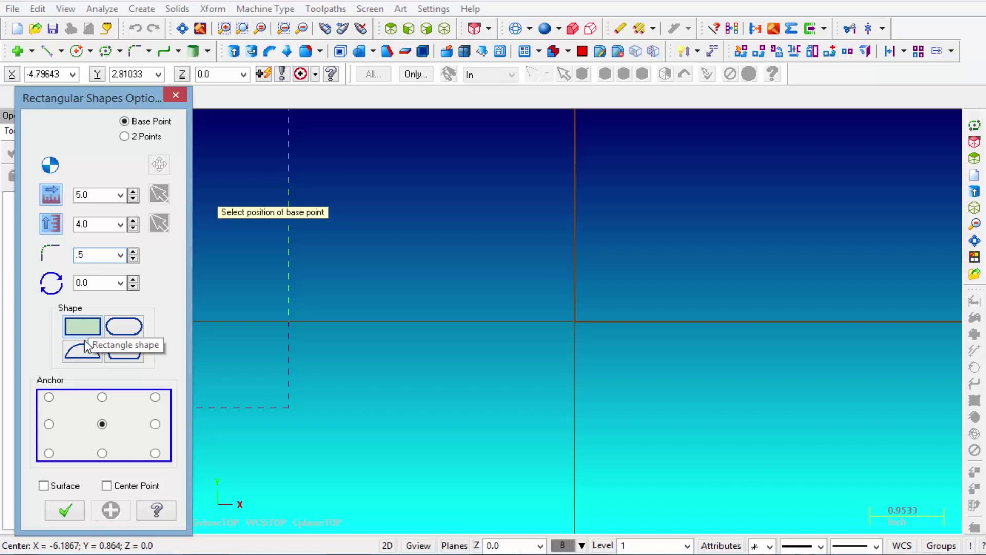
key("Return")
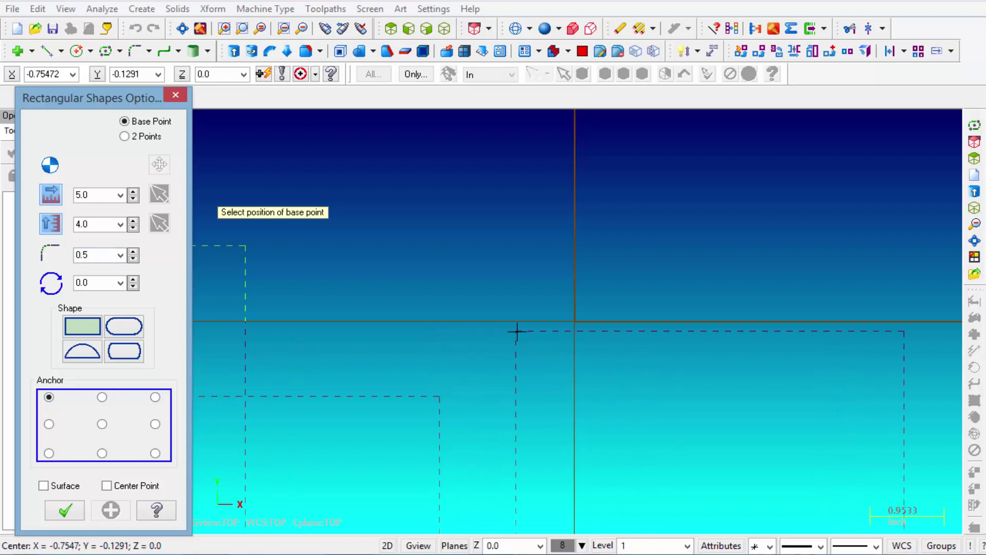
left_click(570, 327)
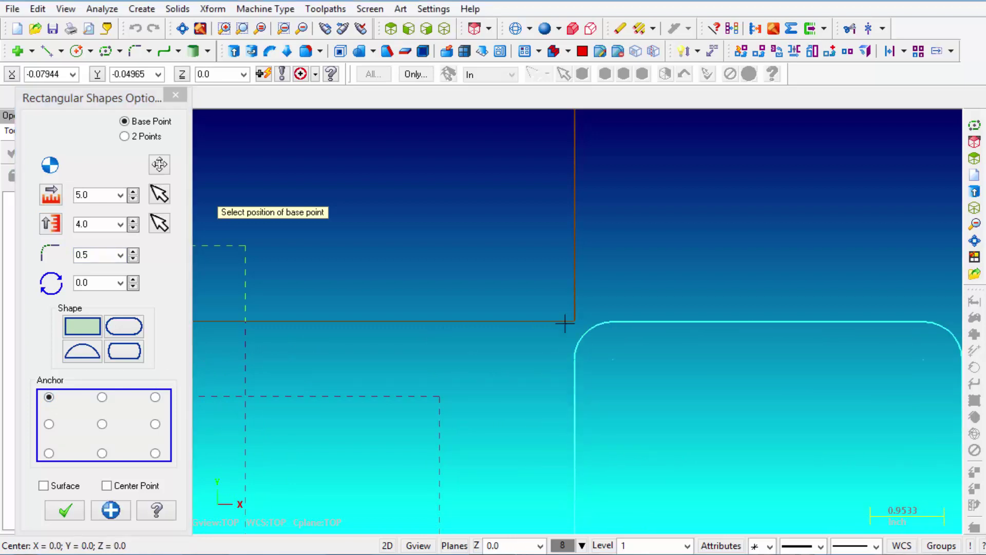
scroll(454, 185, "down", 1)
scroll(454, 185, "down", 2)
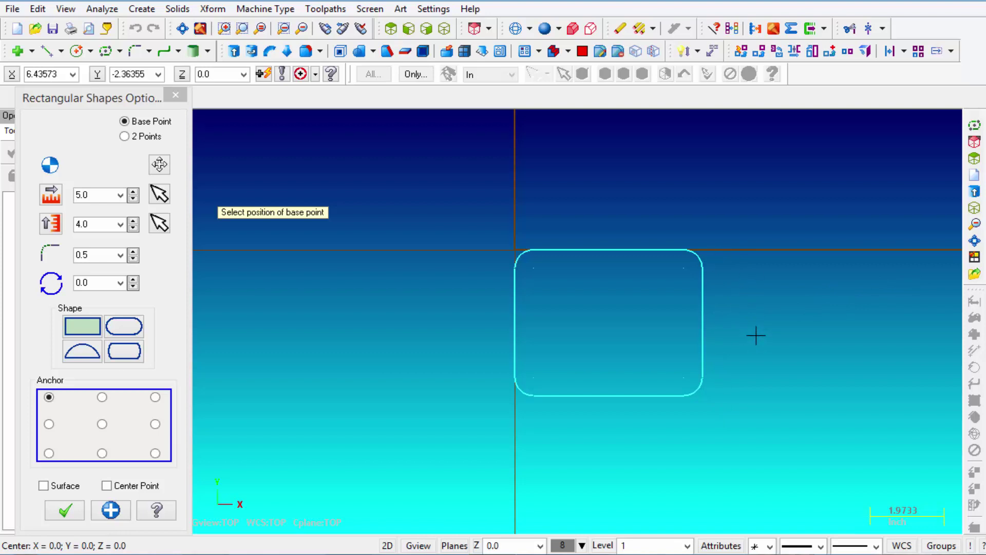
left_click(65, 510)
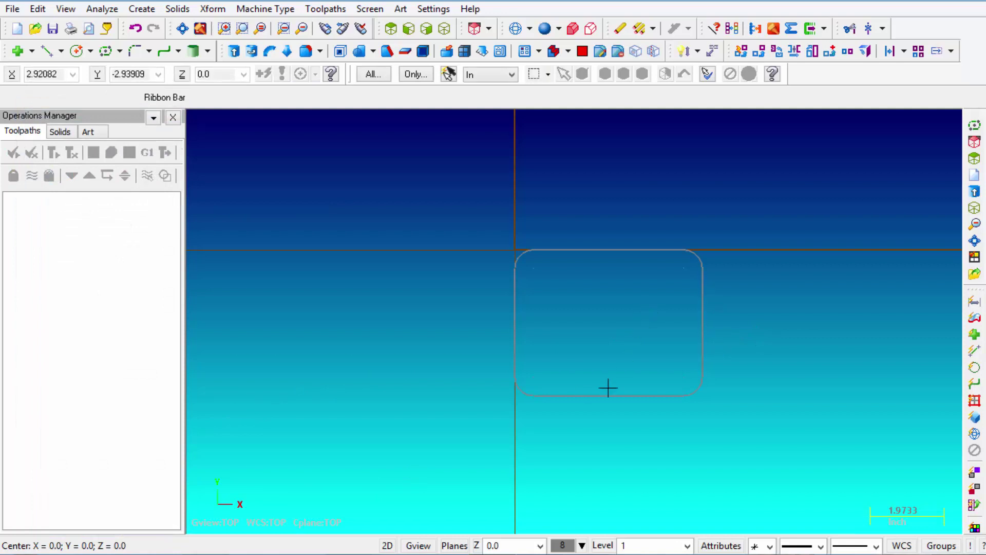
- Change the color of all the rounded rectangle's entities to green, color 10
left_click(564, 545)
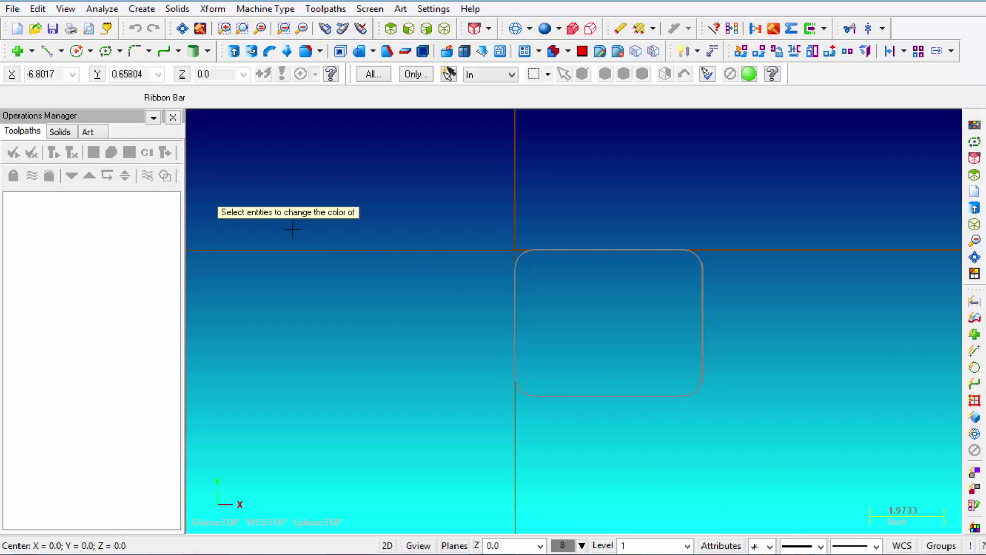
left_click_drag(457, 209, 740, 441)
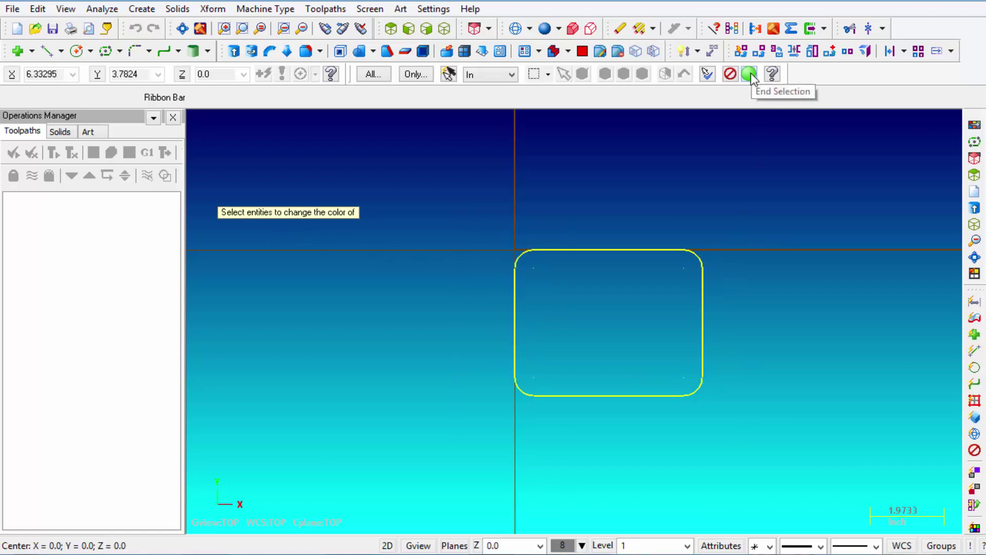
left_click(750, 75)
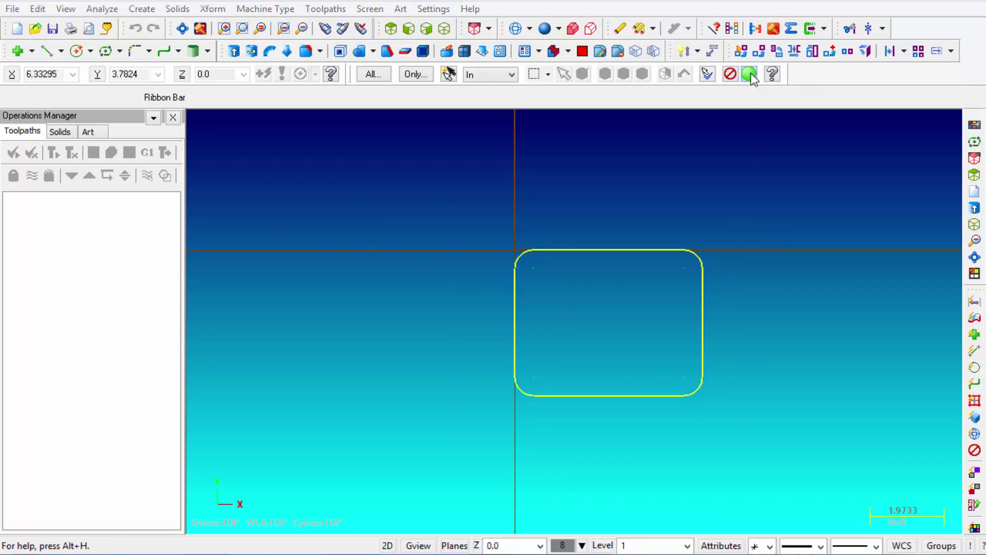
left_click(230, 202)
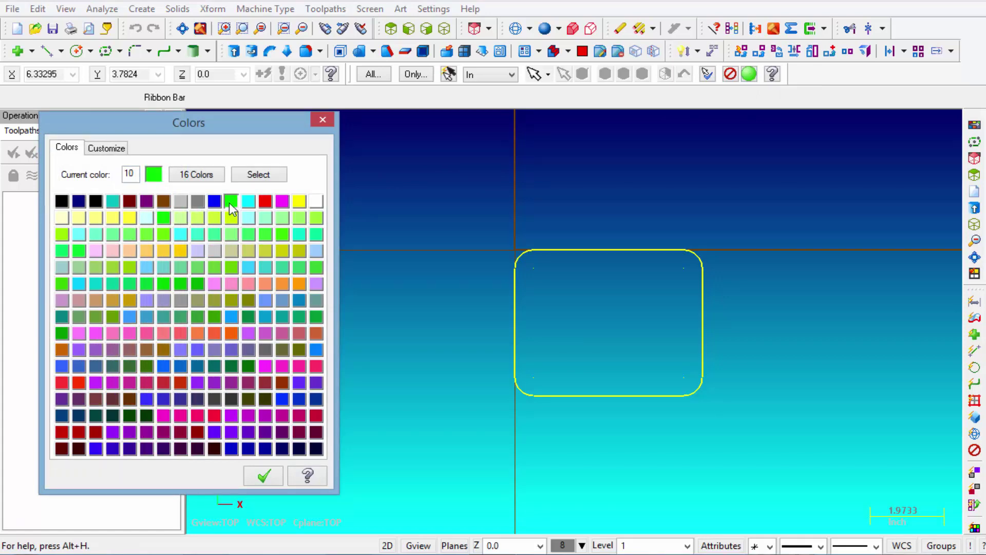
left_click(263, 475)
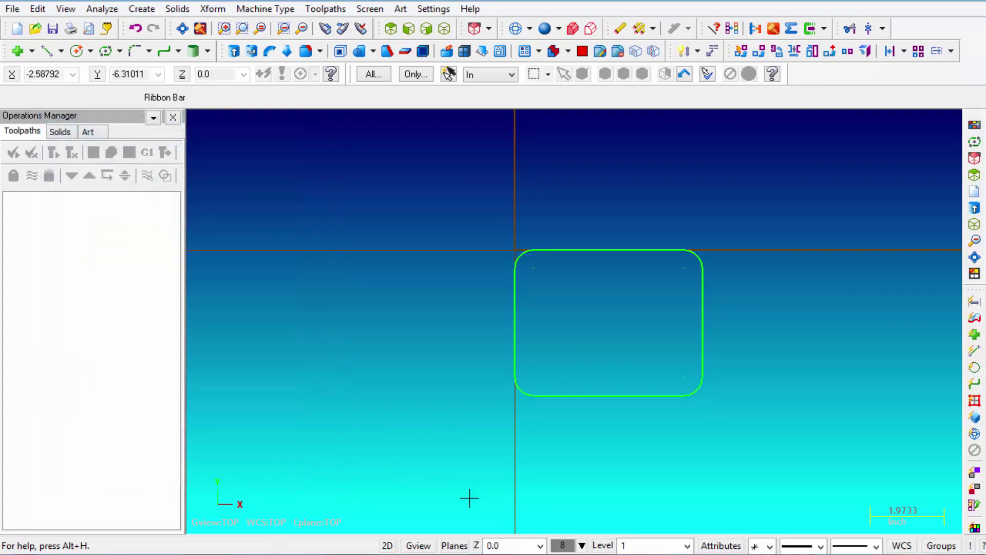
- Set the current drawing color for new geometry to green, color 10
left_click(563, 546)
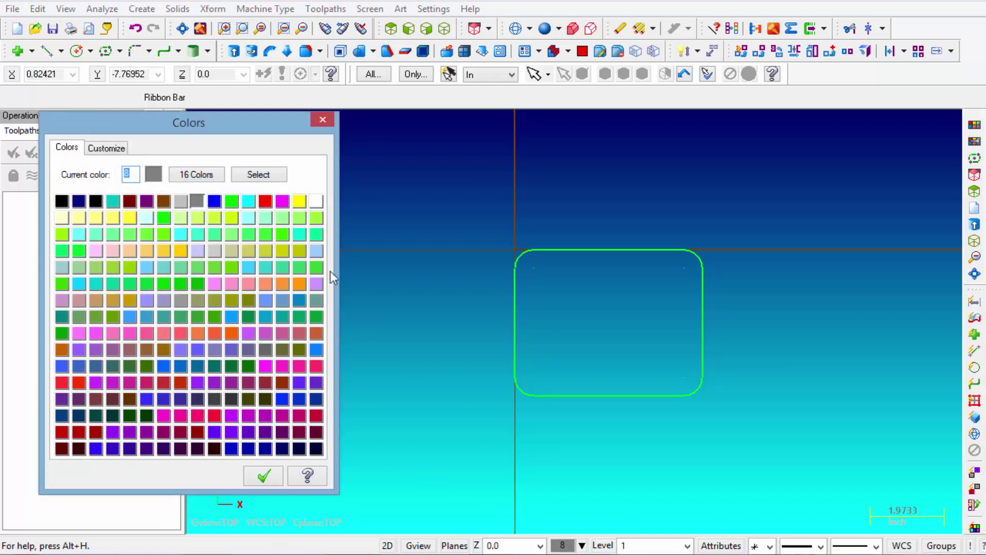
left_click(231, 202)
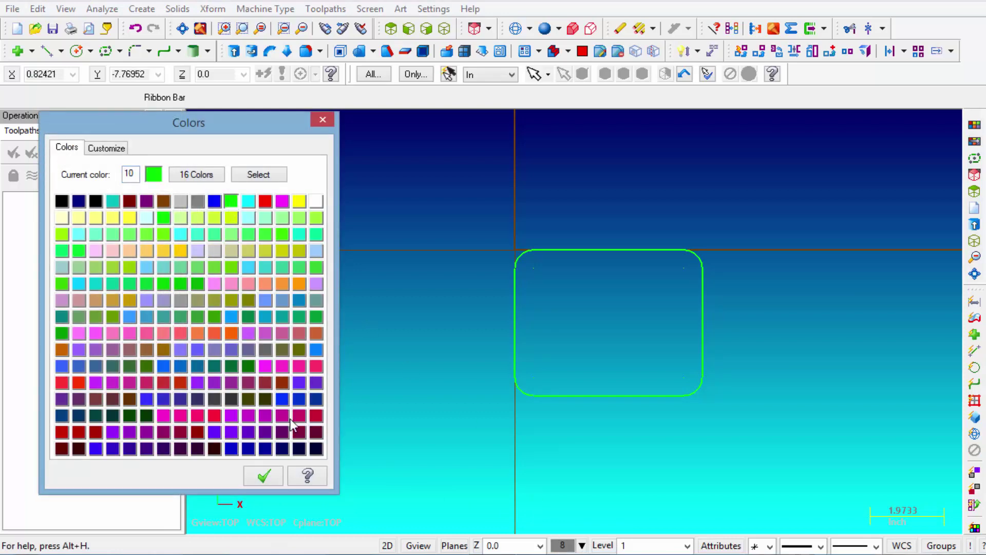
left_click(263, 477)
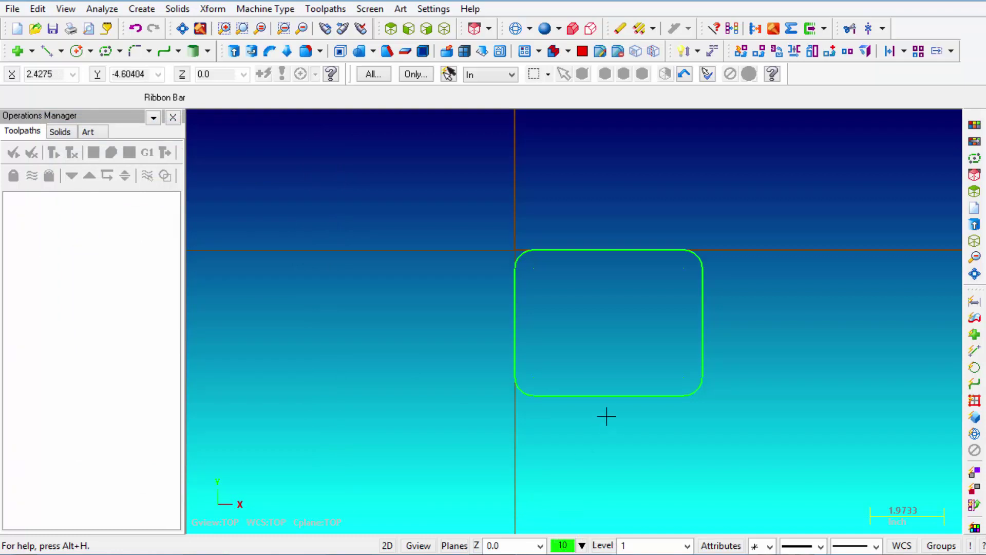
- Start a solid extrusion and chain the rounded rectangle as its 3D profile
scroll(751, 311, "up", 3)
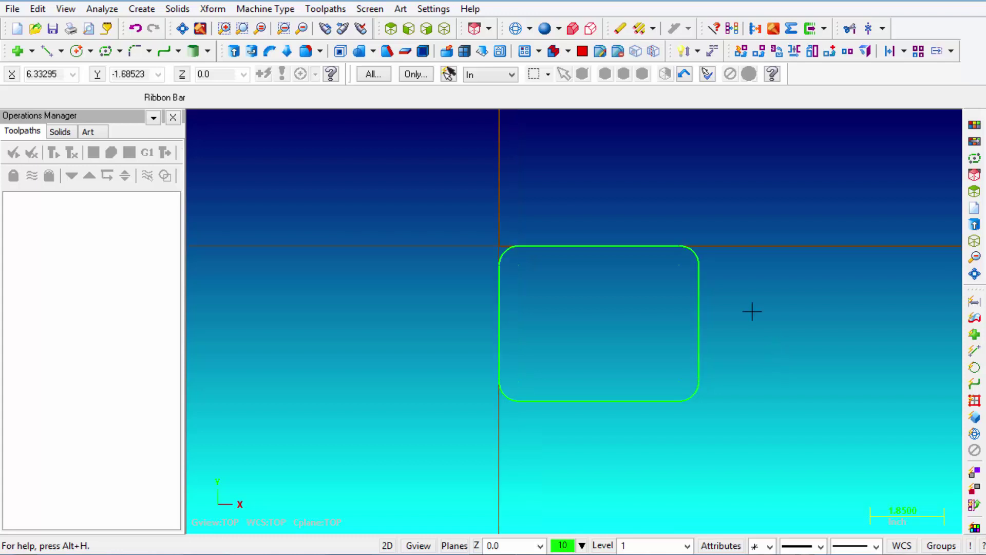
scroll(637, 278, "up", 1)
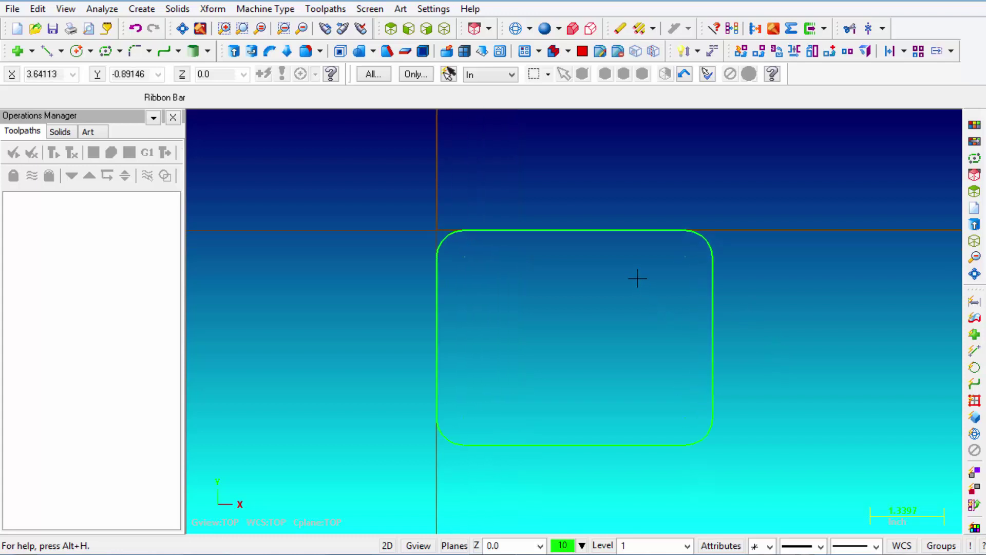
left_click(178, 10)
left_click(195, 26)
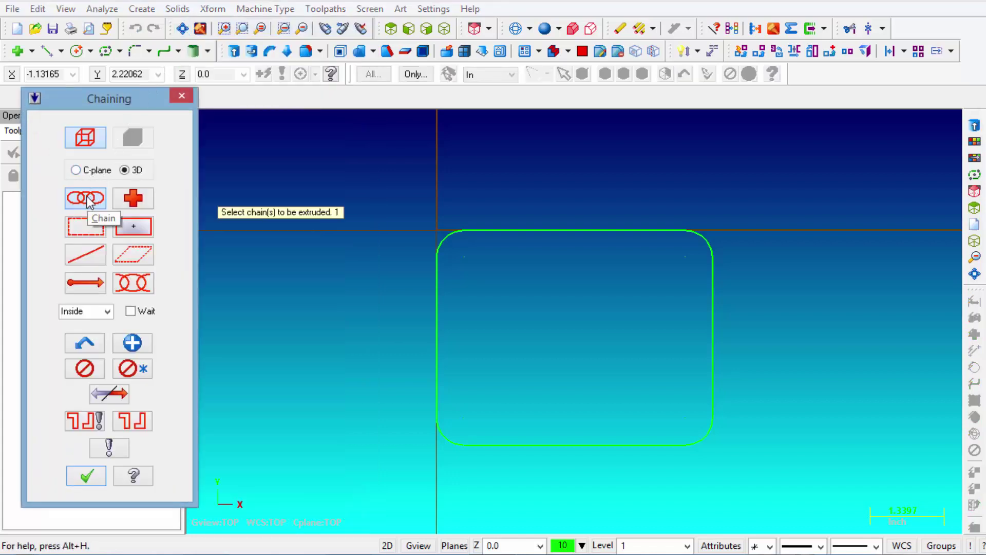
left_click(486, 224)
middle_click_drag(541, 194, 621, 134)
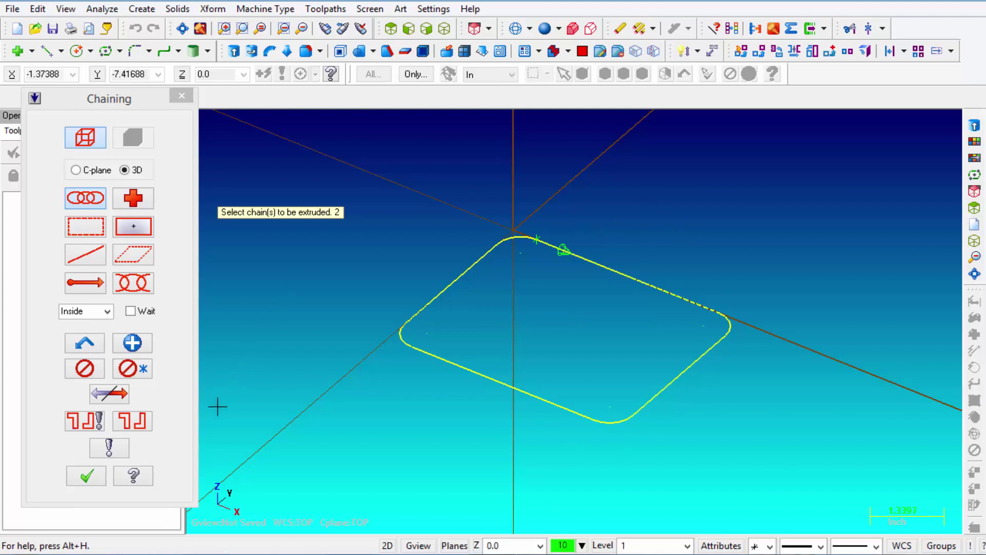
left_click(100, 480)
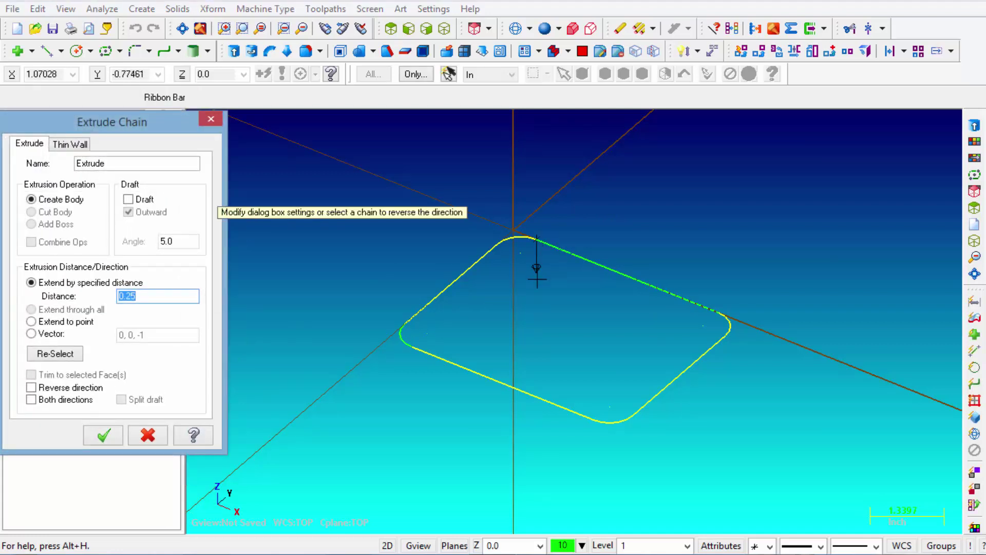
- Extrude the chained profile downward by a specified distance of 2.0 as a new solid body
left_click(564, 256)
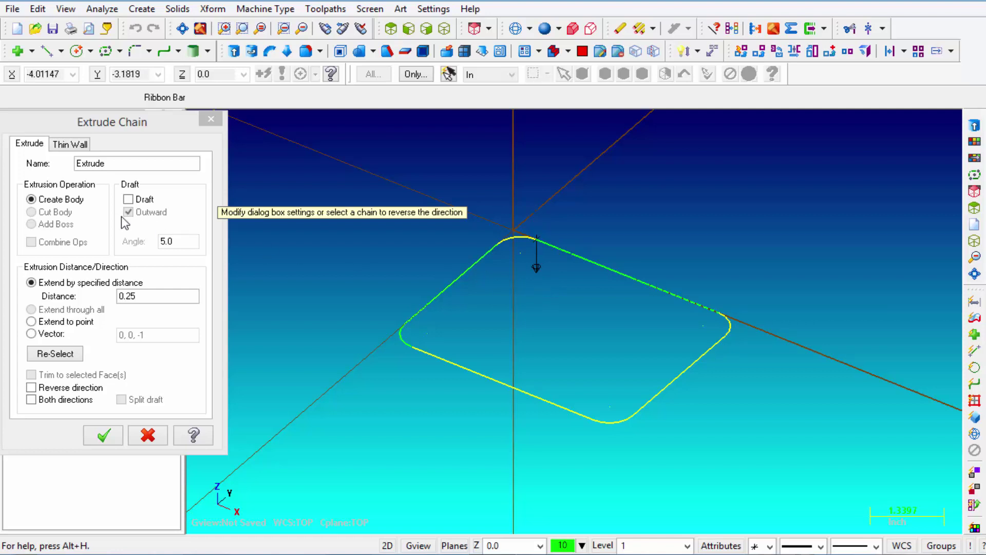
left_click_drag(66, 129, 132, 154)
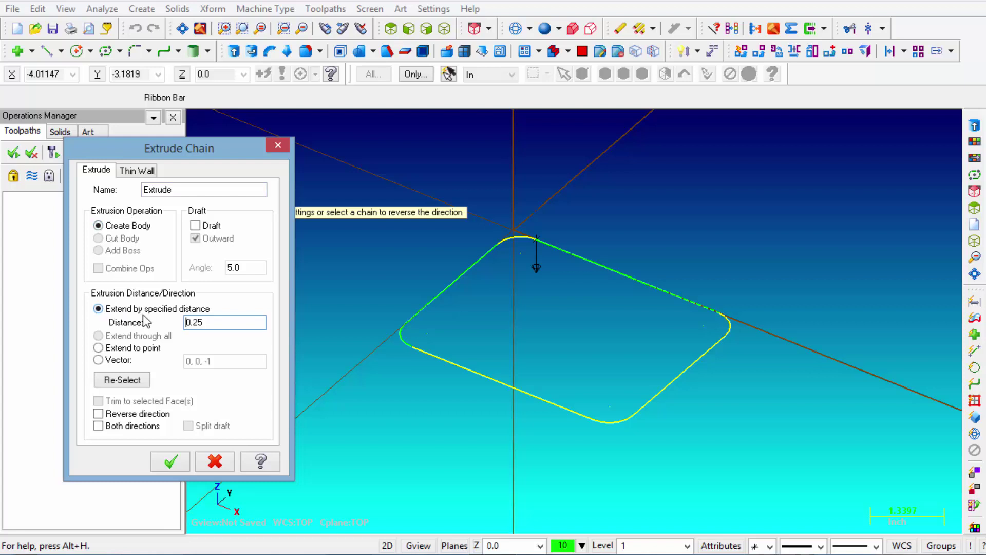
left_click_drag(211, 323, 178, 325)
type("2.")
left_click(184, 464)
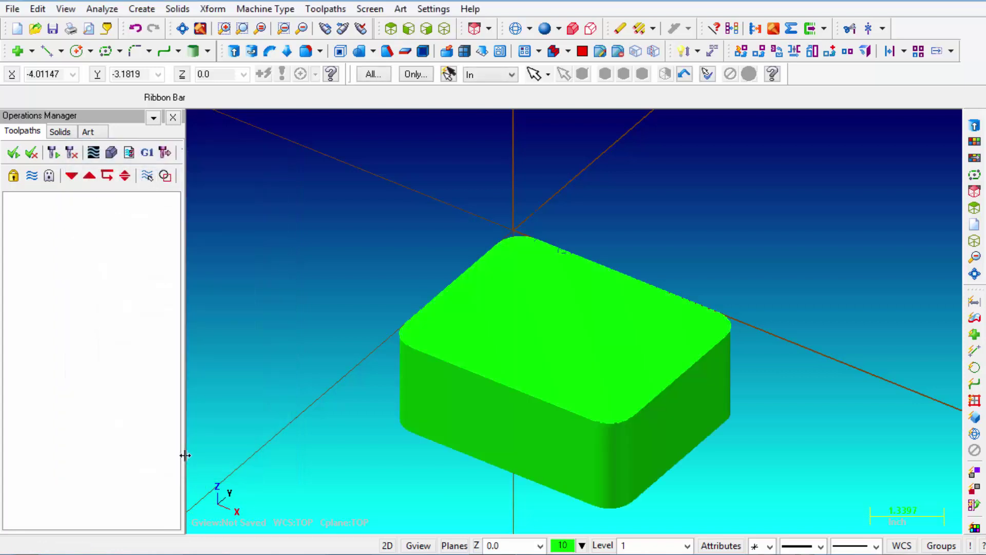
- Start a solid fillet on the block with face and body selection turned off, leaving only edge selection active
scroll(378, 204, "down", 1)
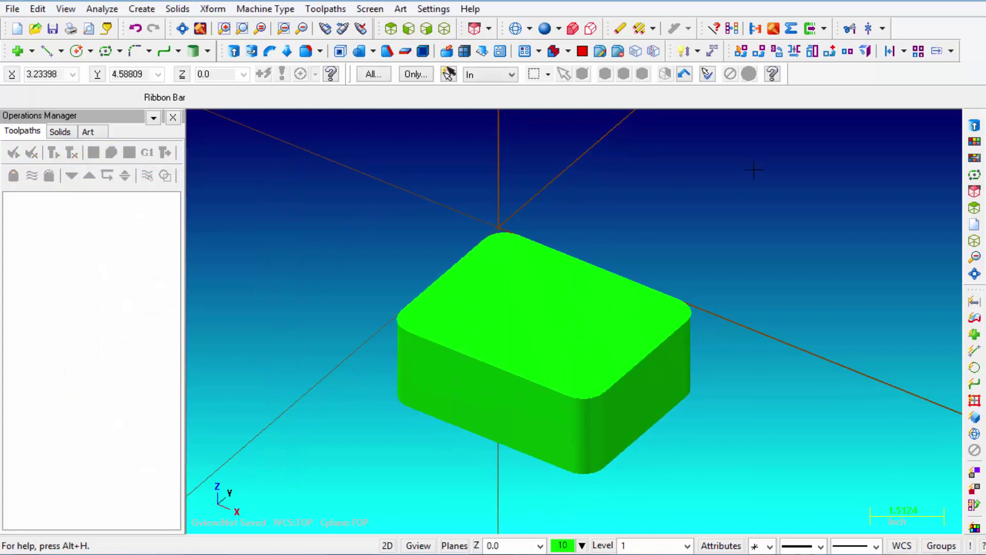
scroll(754, 168, "down", 1)
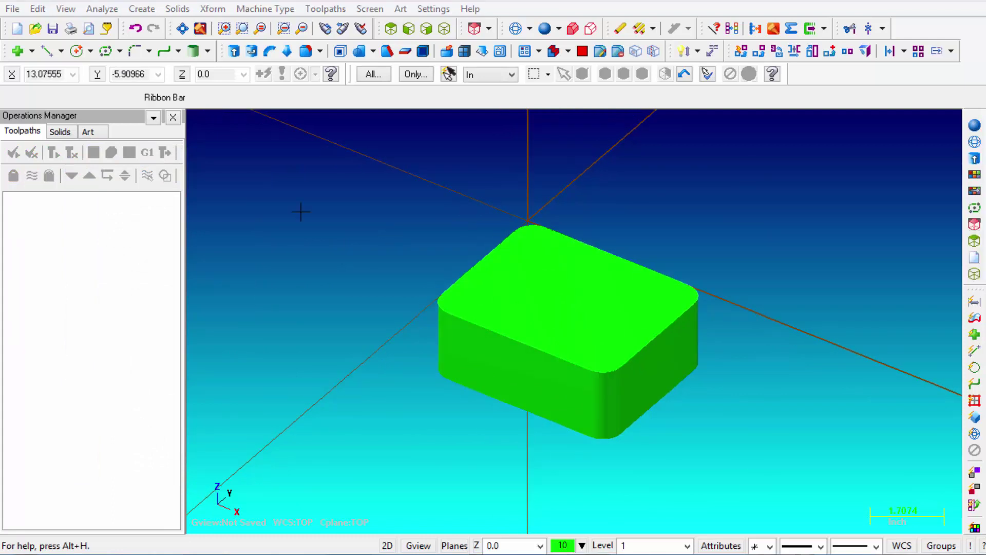
left_click(178, 9)
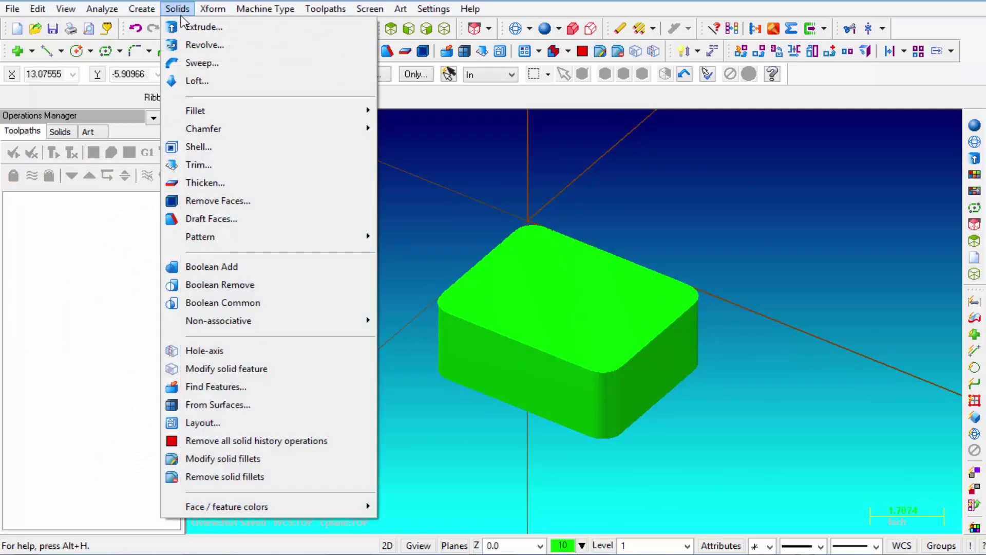
mouse_move(199, 111)
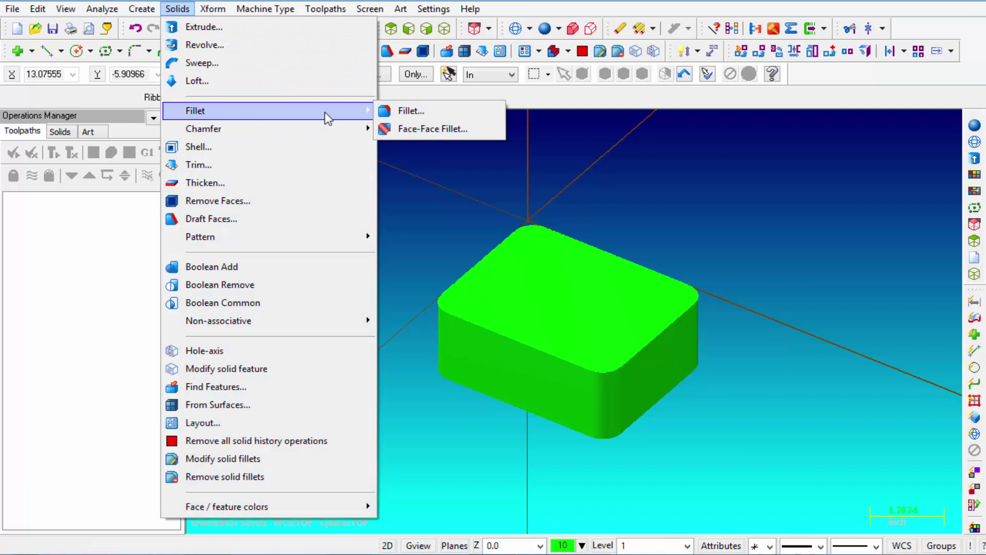
left_click(402, 110)
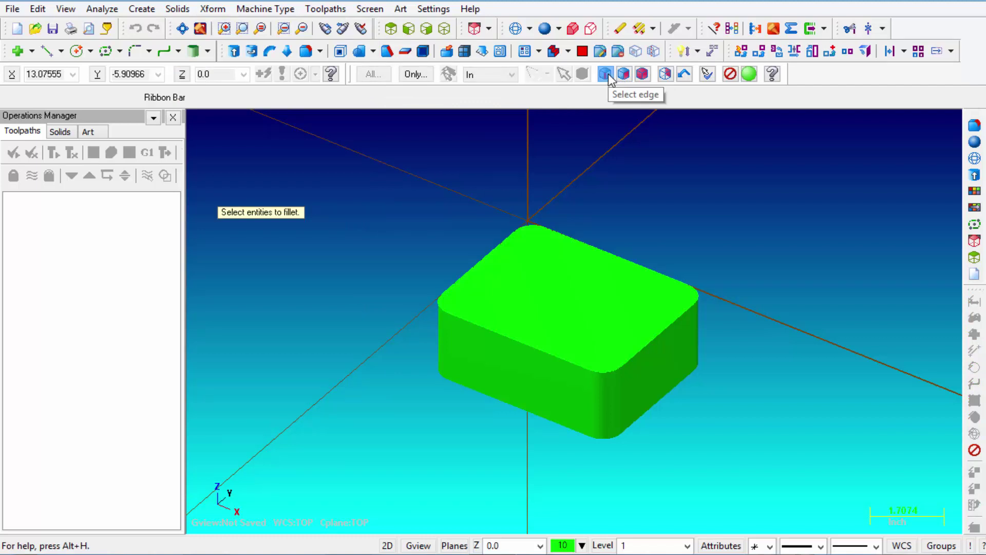
left_click(630, 75)
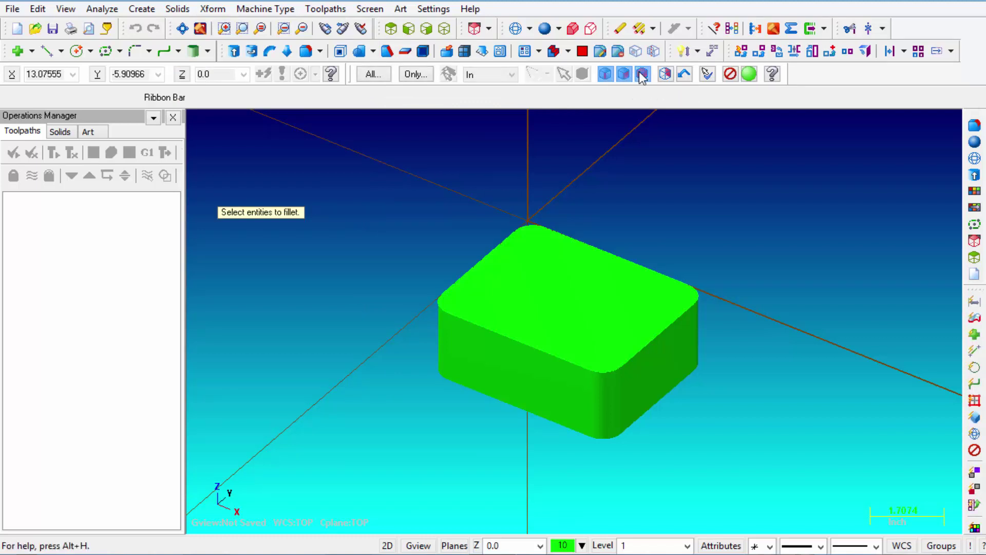
left_click(642, 75)
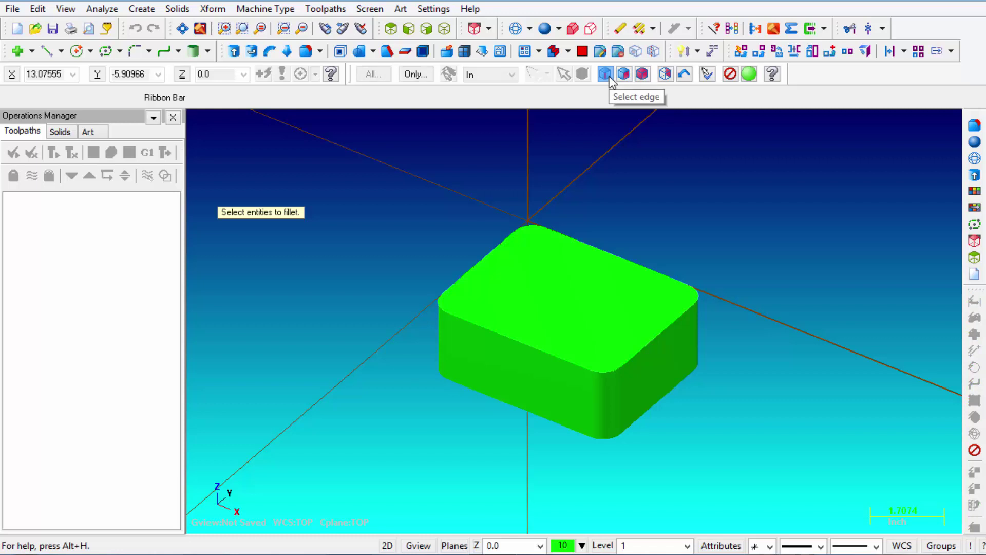
- Fillet the edges around the block's top face with a constant radius of 0.125
left_click(537, 349)
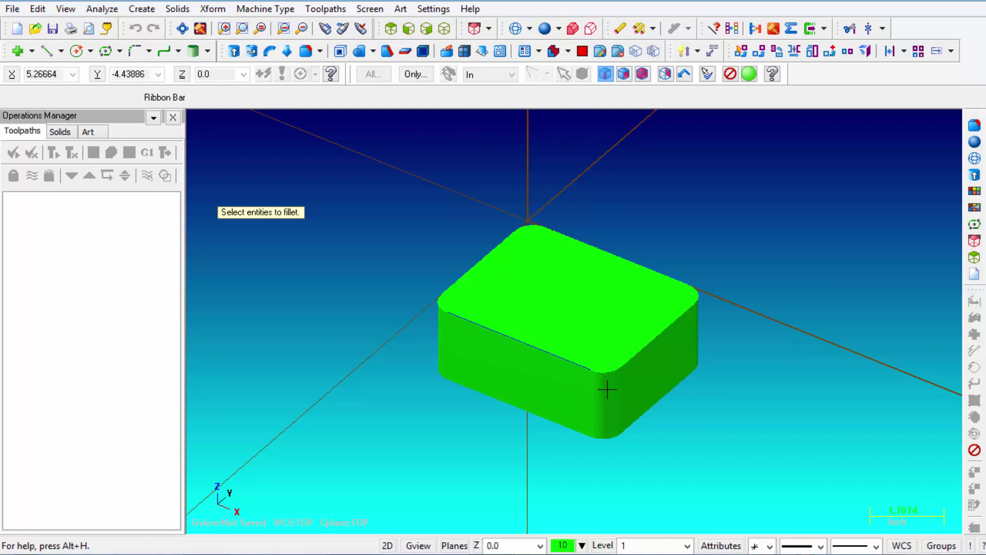
left_click(632, 360)
left_click(640, 269)
left_click(473, 273)
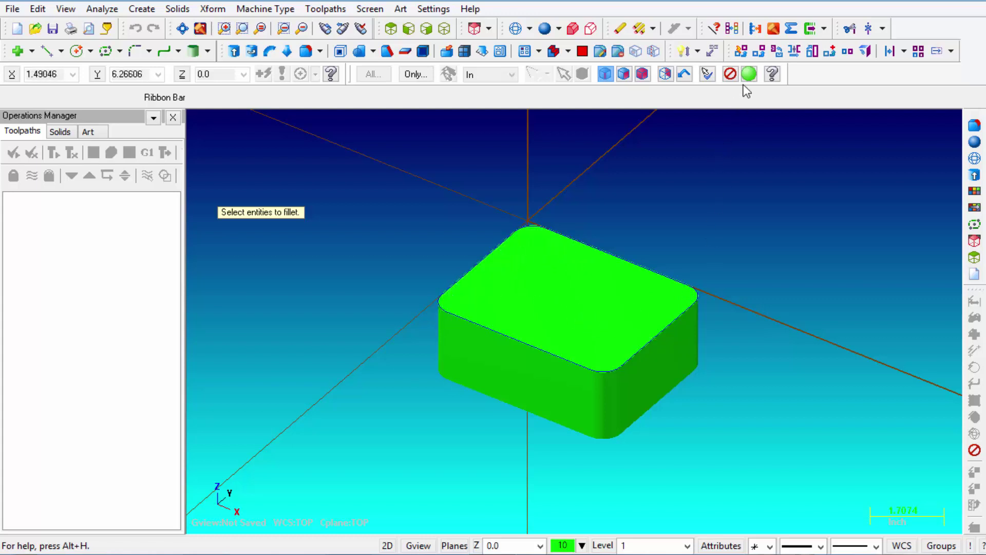
left_click(749, 74)
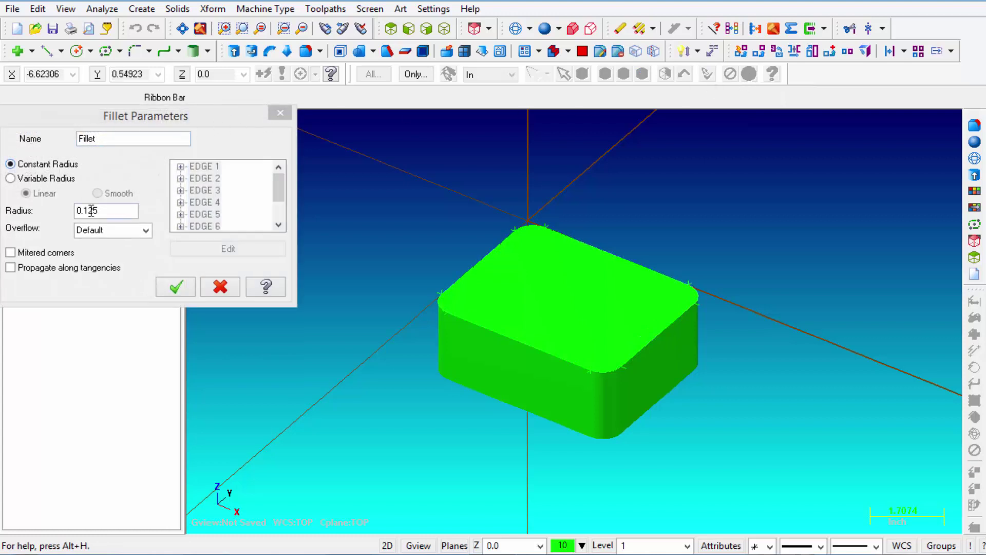
left_click_drag(103, 207, 61, 214)
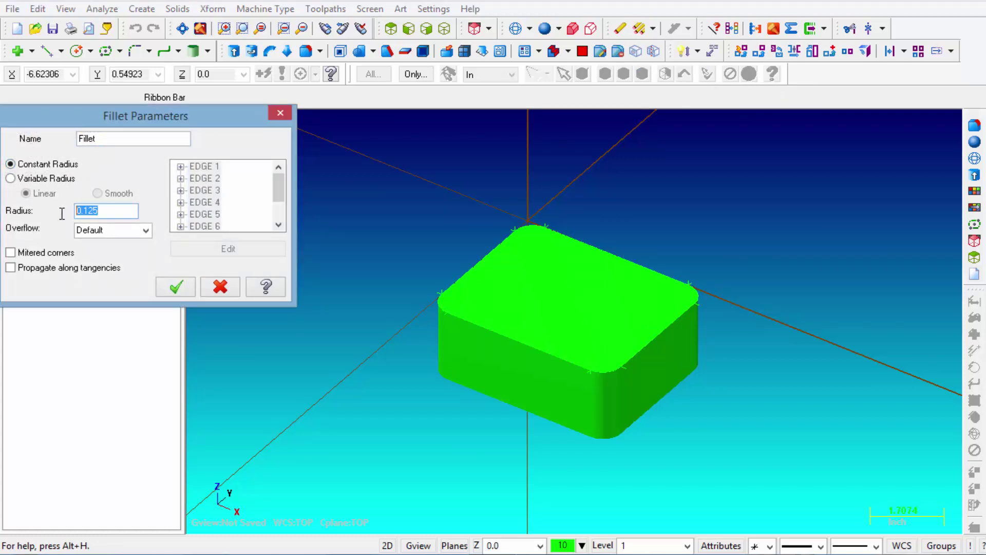
type(".")
left_click(181, 295)
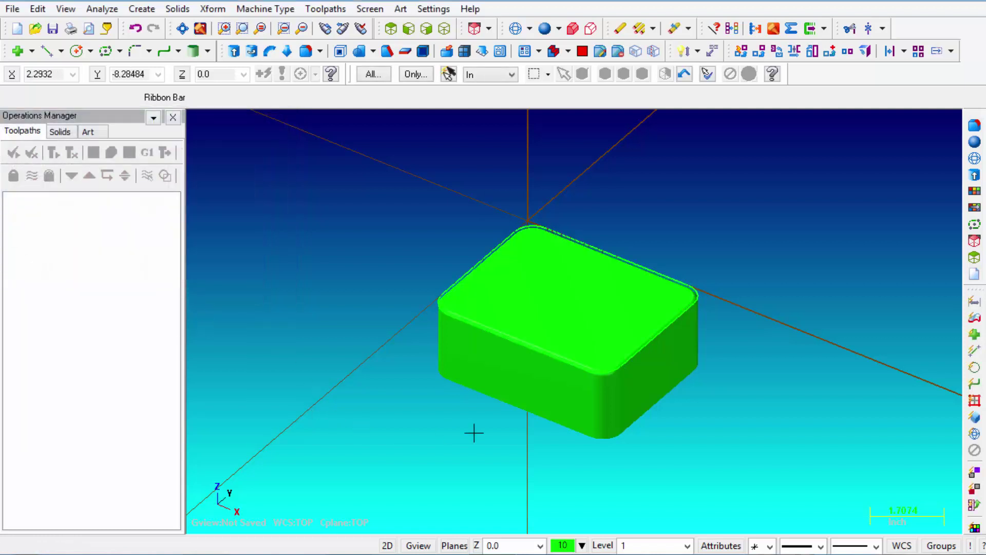
- Display the filleted block as a wireframe in the Top view
middle_click_drag(586, 406, 676, 344)
scroll(709, 359, "down", 3)
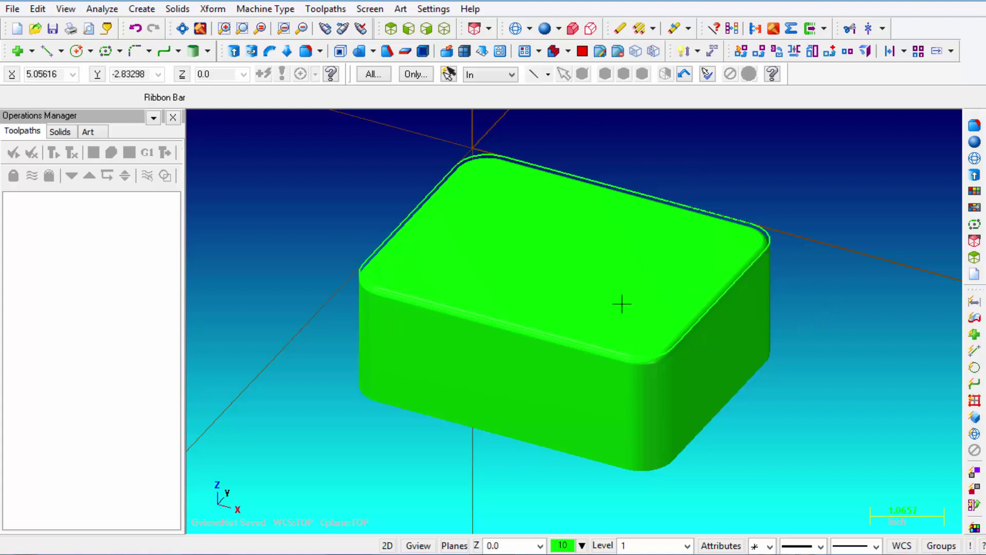
scroll(557, 284, "down", 1)
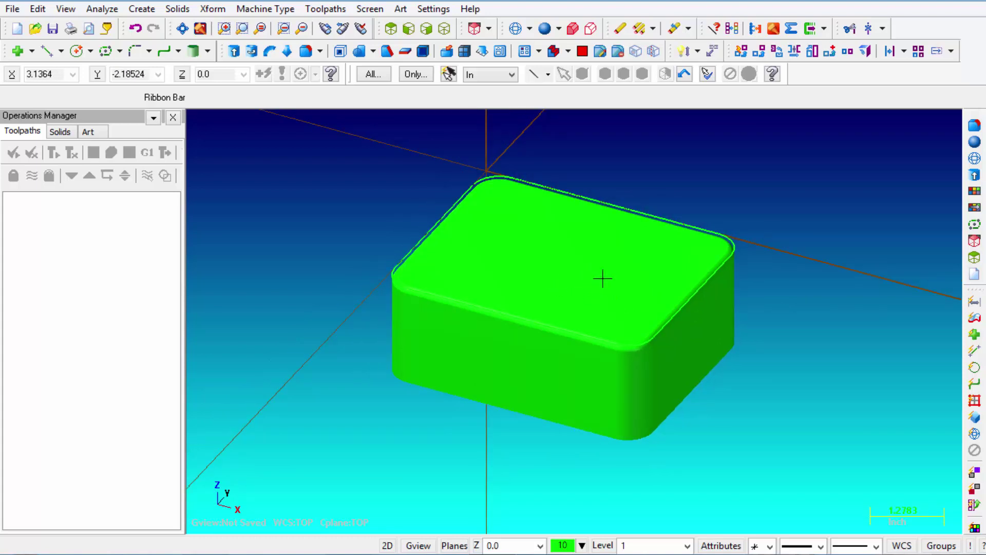
left_click(517, 29)
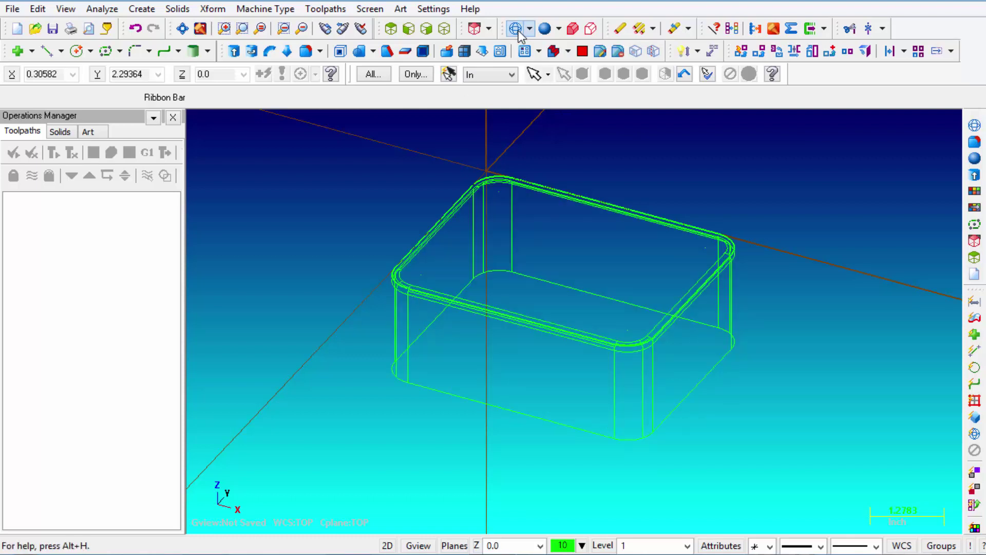
left_click(391, 29)
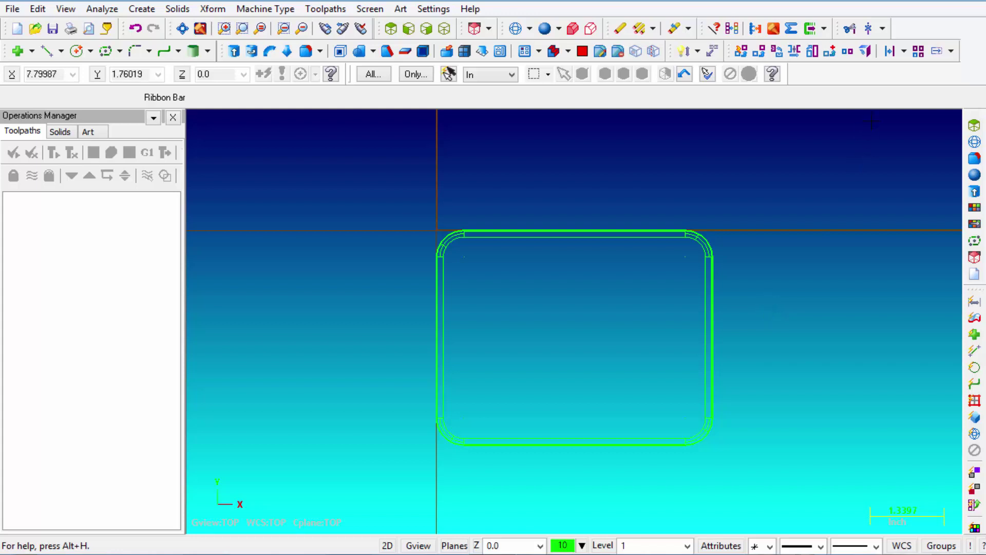
- Offset copies of the rounded rectangle's two vertical side lines inward by 0.625
left_click(904, 53)
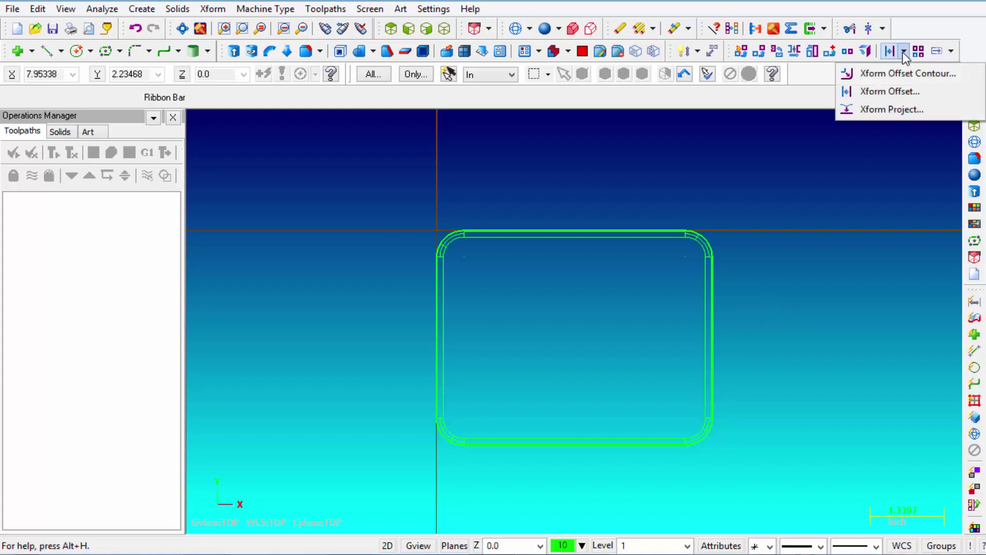
left_click(900, 93)
left_click_drag(109, 95, 316, 157)
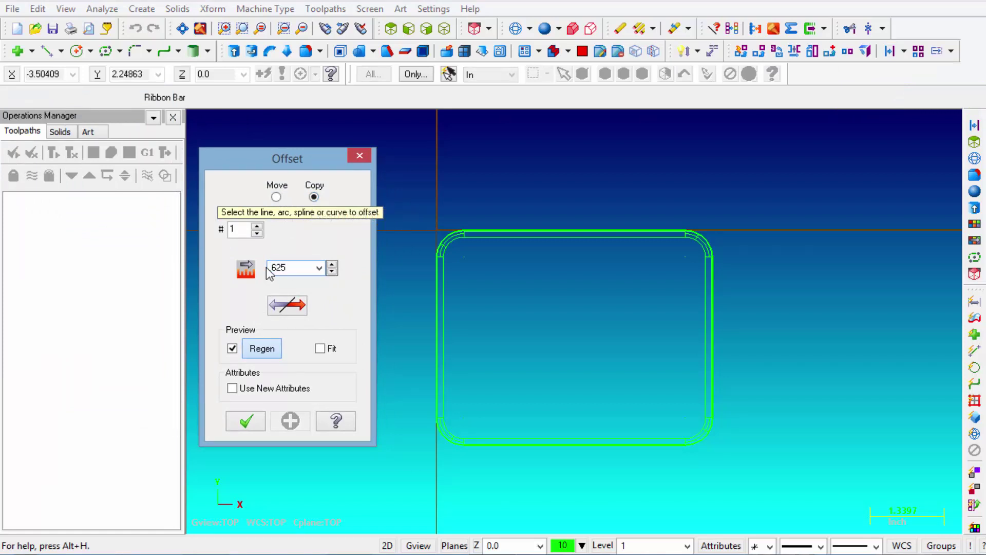
left_click(715, 300)
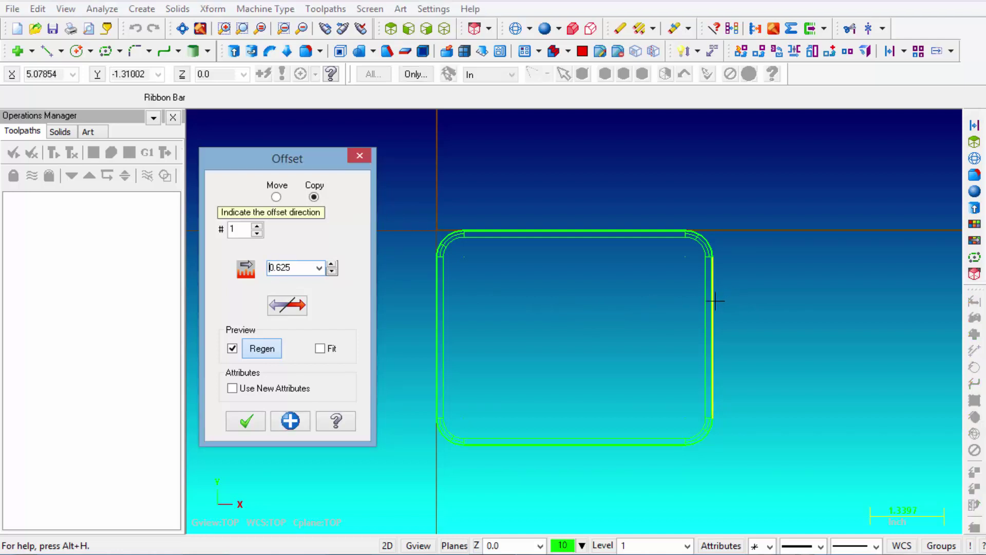
left_click(681, 305)
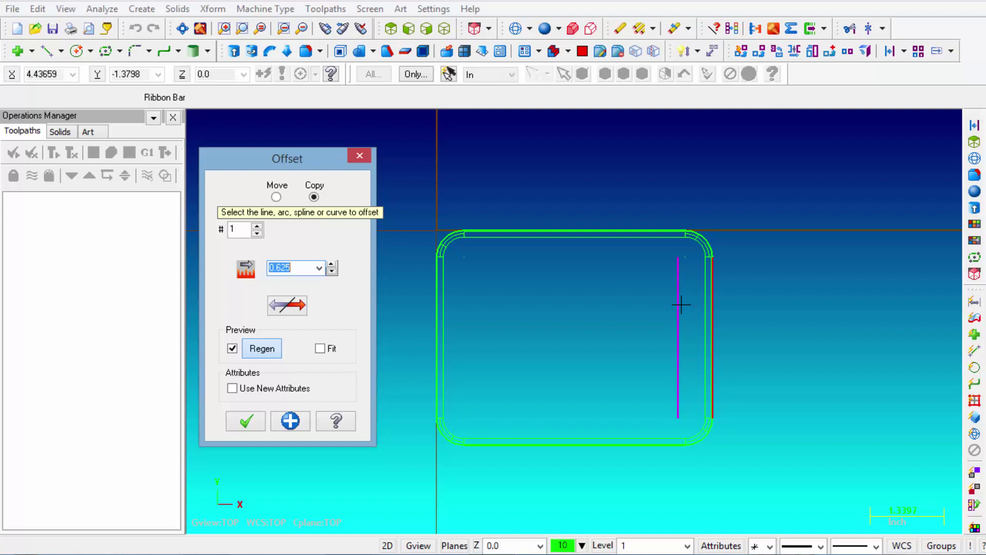
left_click(440, 302)
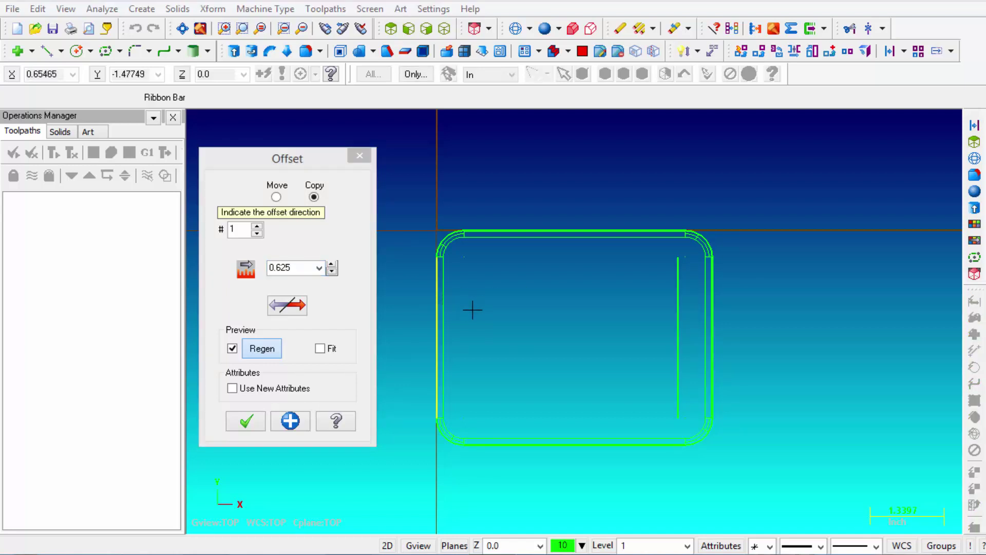
left_click(470, 308)
- Offset copies of the rounded rectangle's upper and lower horizontal lines inward by 0.625
left_click(520, 235)
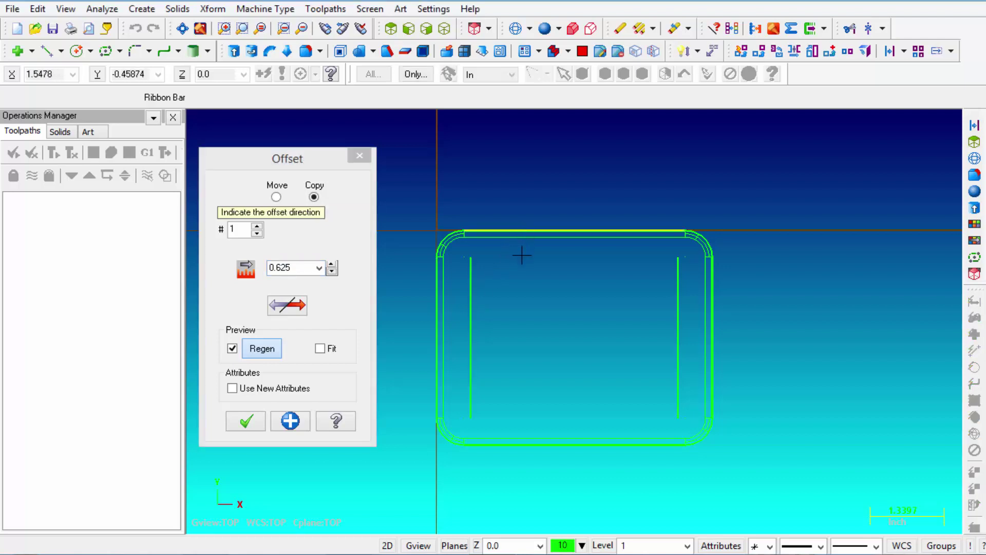
left_click(526, 278)
left_click(559, 441)
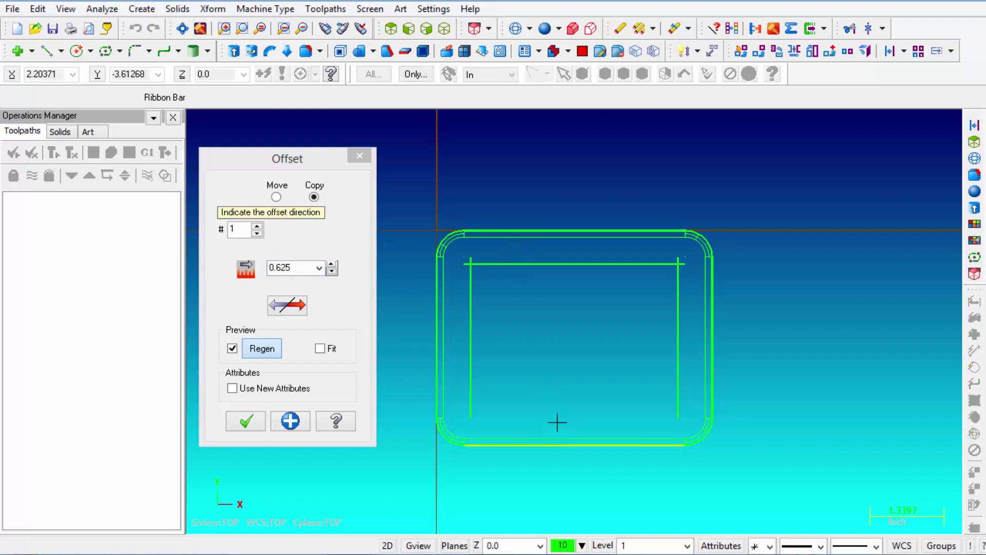
left_click(558, 406)
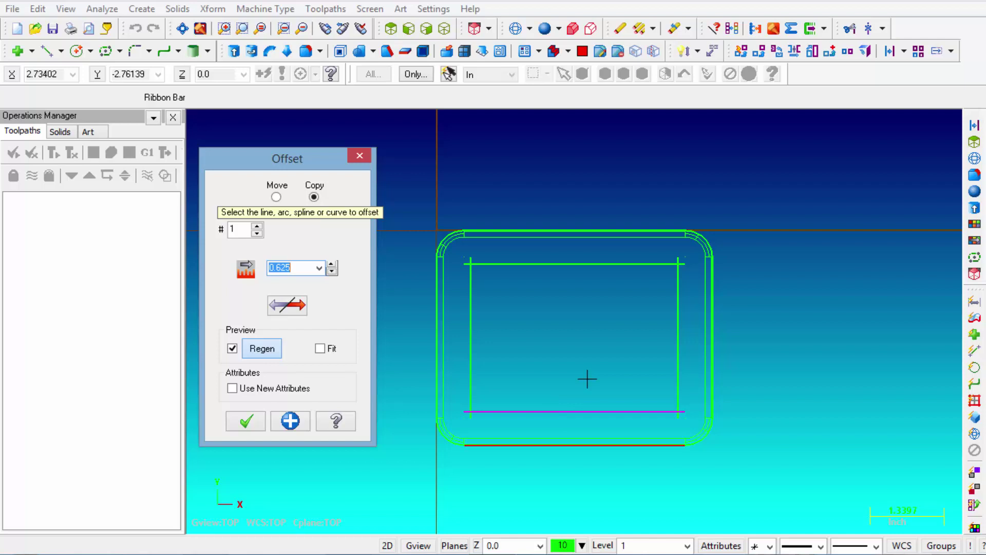
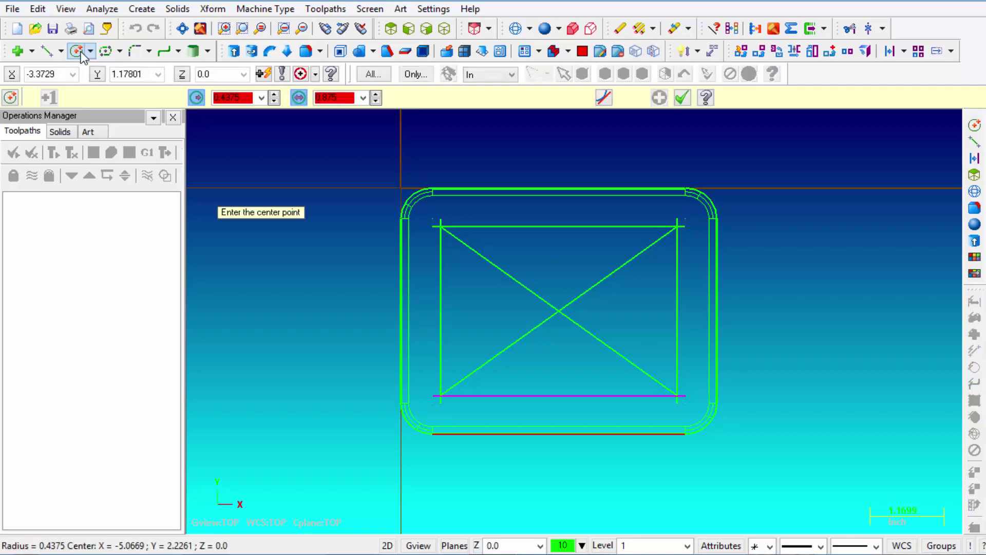
- Draw a 0.5 diameter circle centred on the upper-left intersection of the offset construction lines
left_click(348, 96)
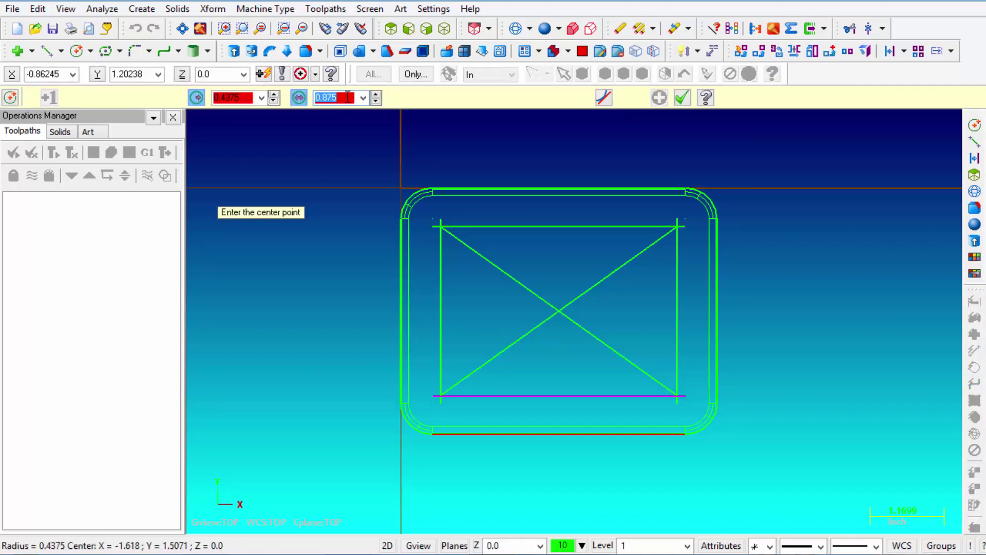
left_click(300, 99)
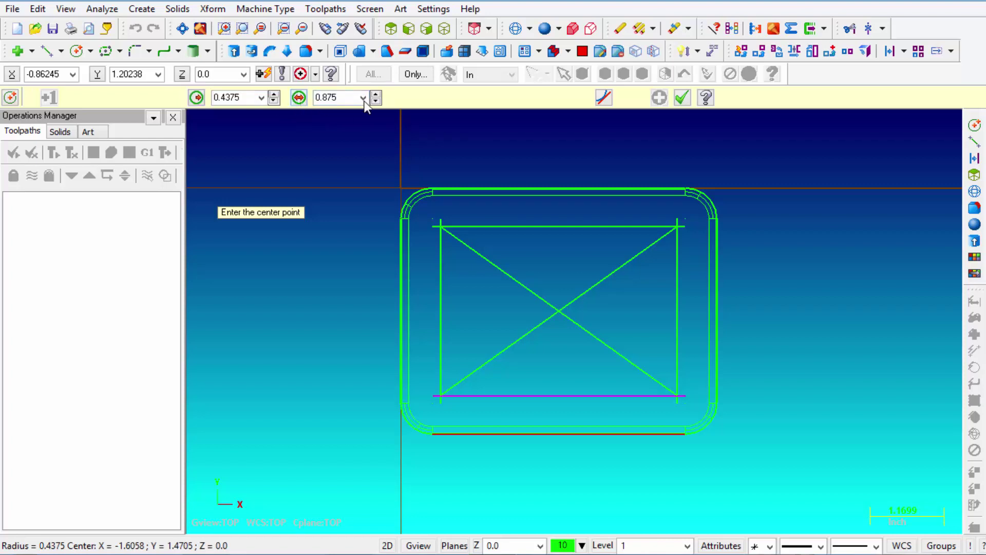
left_click(308, 98)
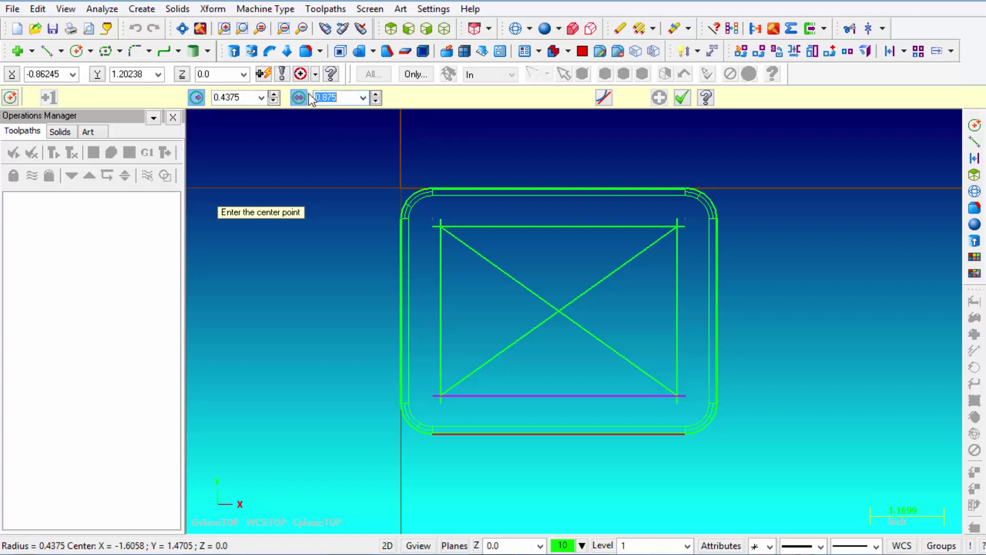
type("5")
key("BackSpace")
type(".5")
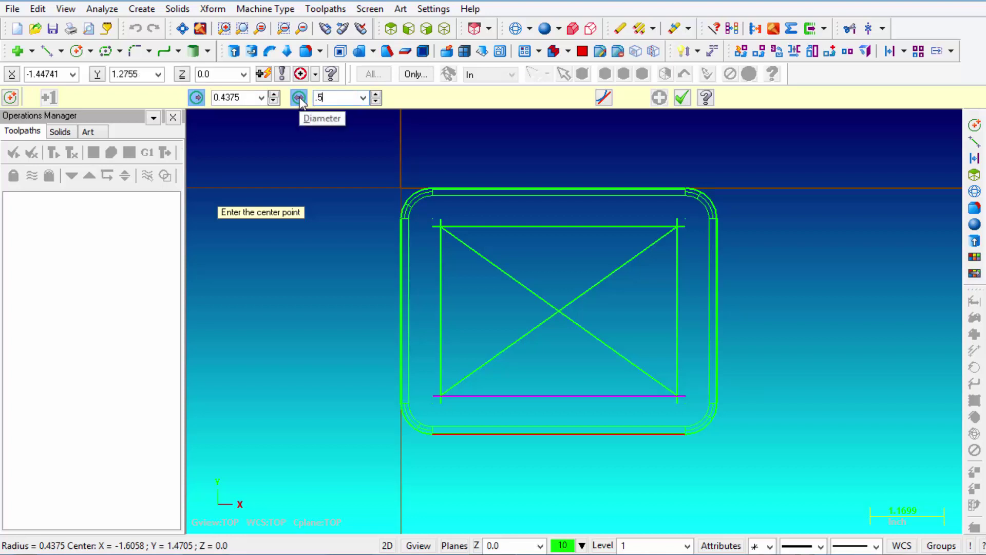
key("Return")
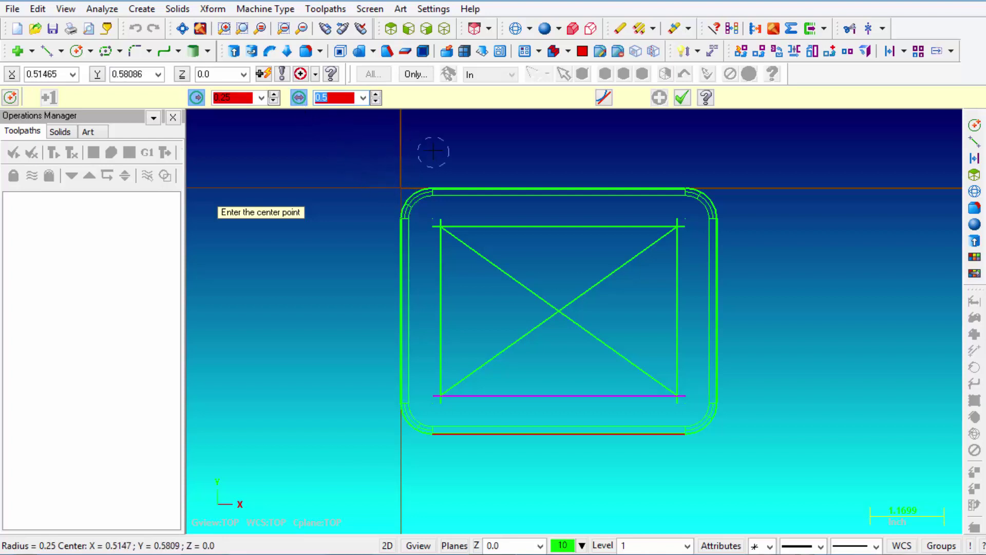
scroll(438, 208, "up", 5)
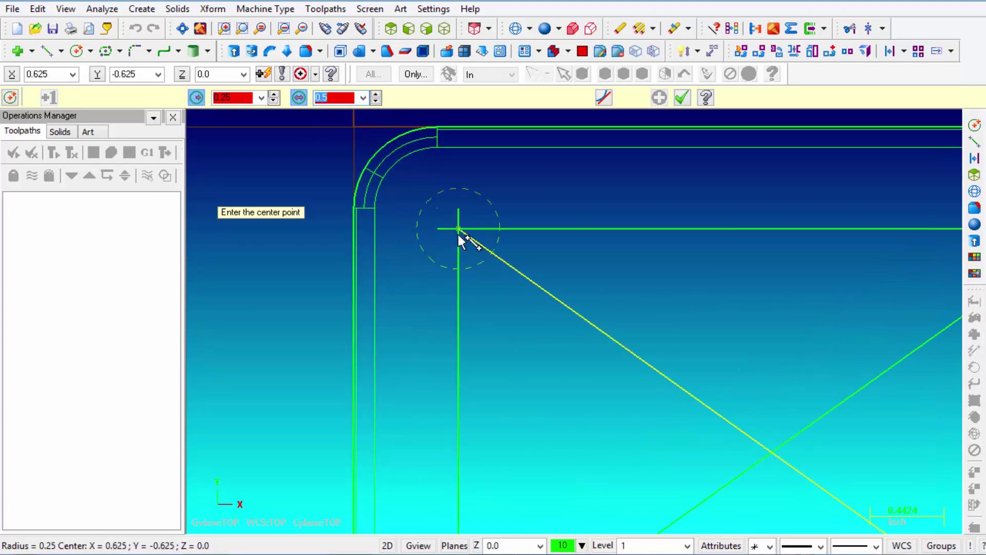
left_click(458, 228)
- Place matching 0.5 diameter circles at the other three corner intersections of the offset lines
scroll(441, 226, "down", 4)
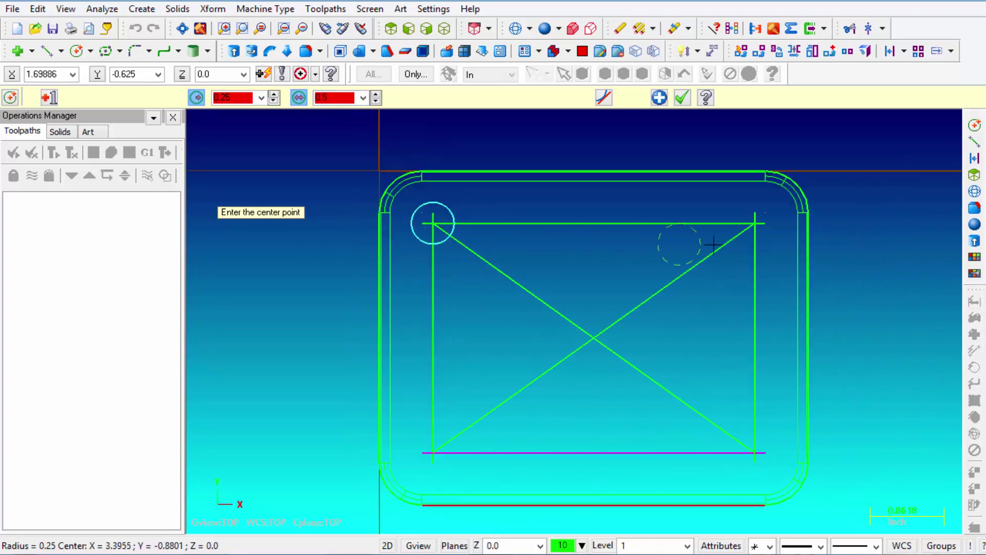
left_click(756, 226)
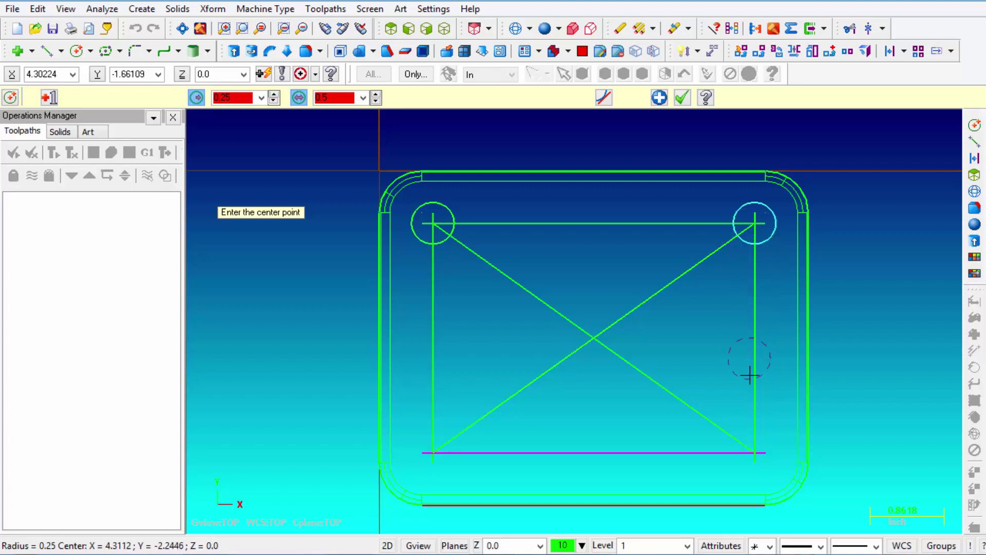
left_click(755, 453)
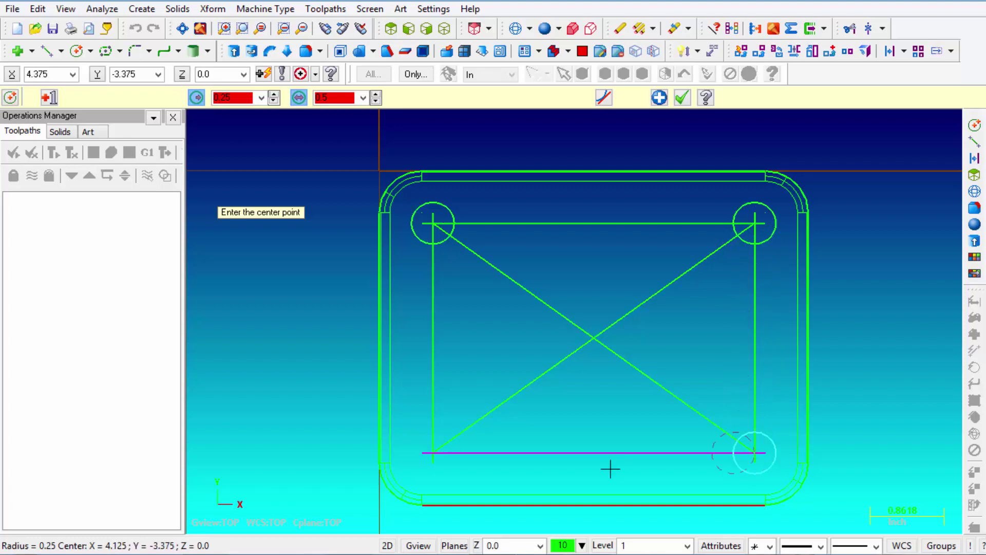
left_click(450, 455)
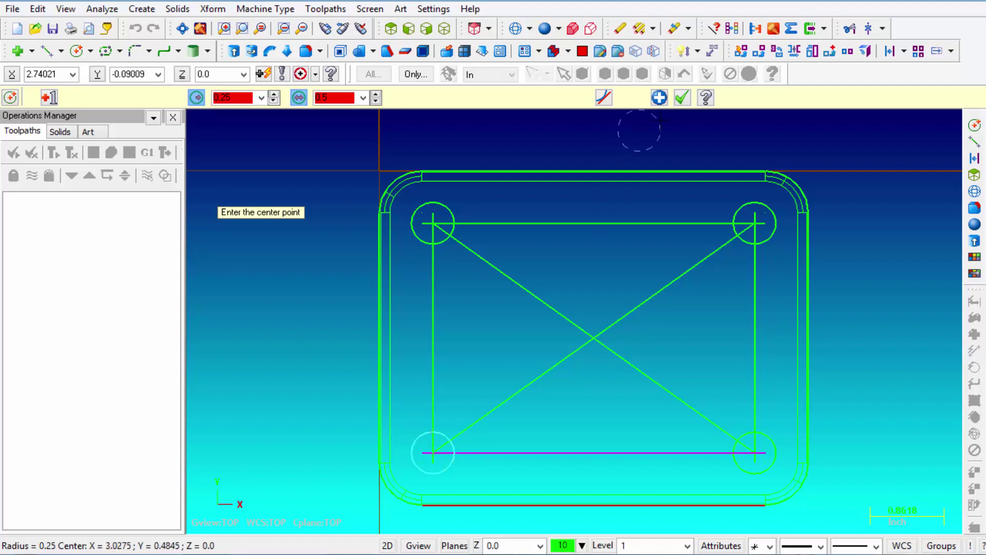
left_click(682, 98)
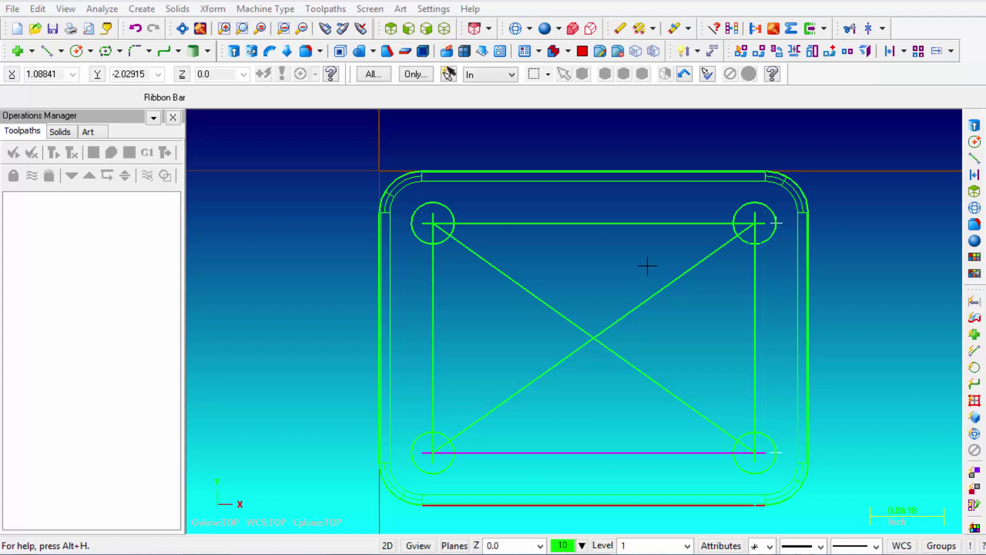
- Start a solid extrusion using the four corner circles as its chains
left_click(178, 8)
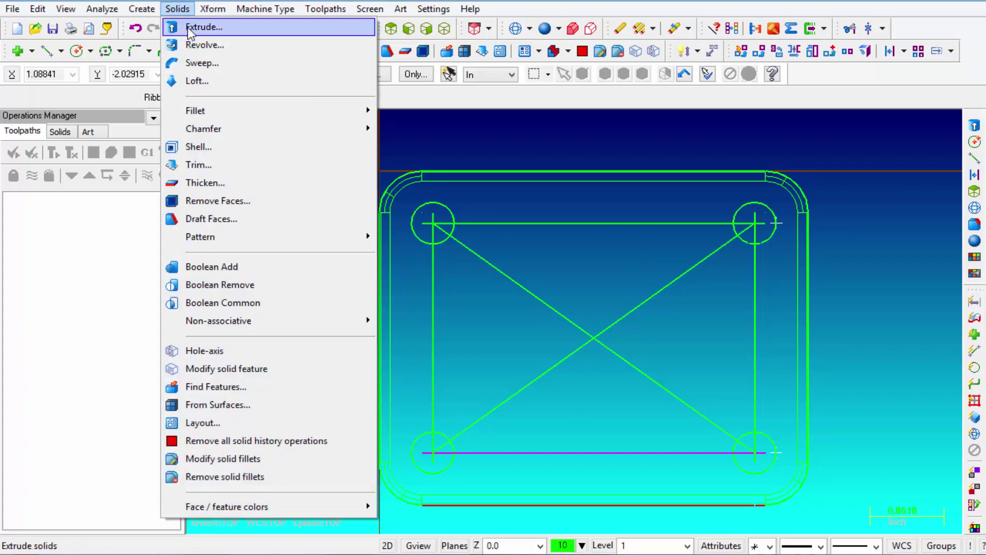
left_click(189, 29)
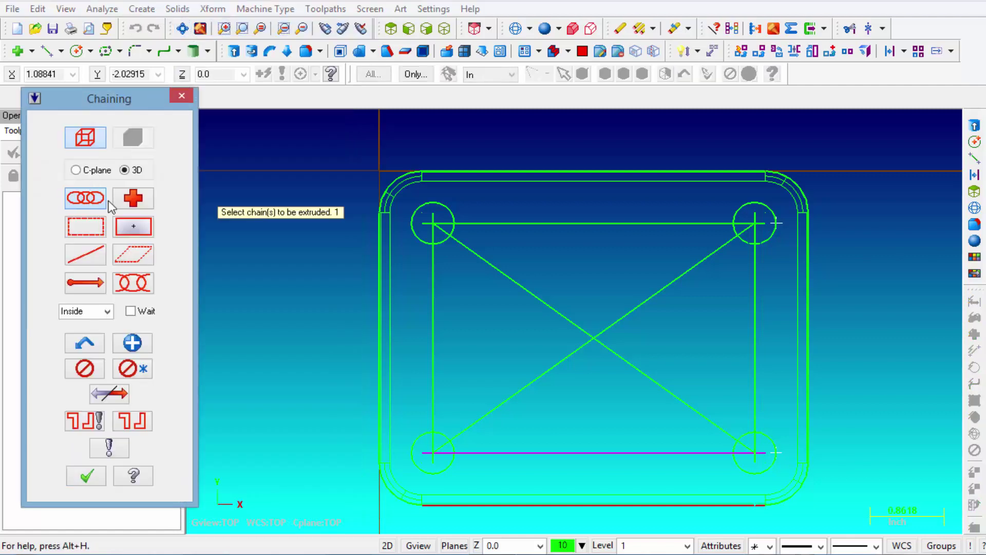
left_click(417, 239)
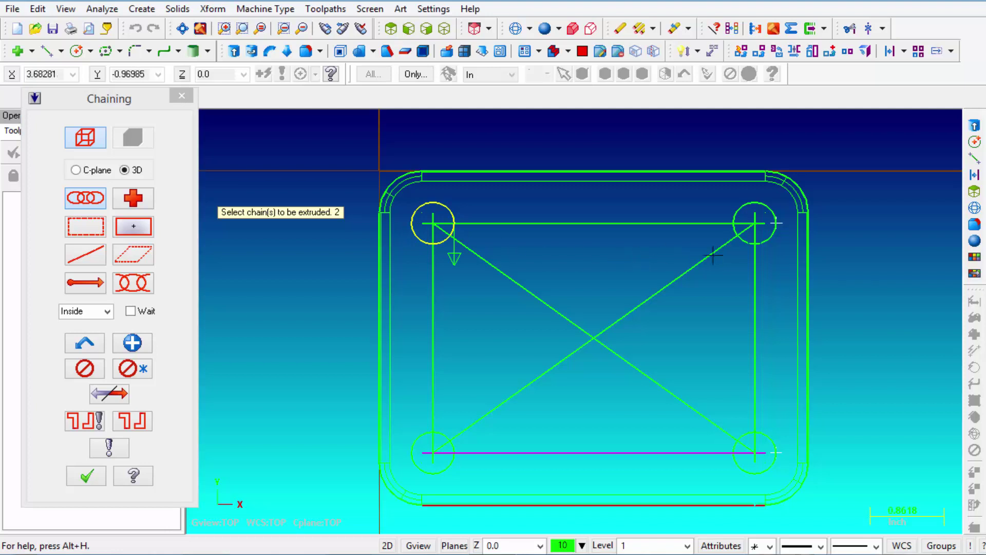
left_click(740, 240)
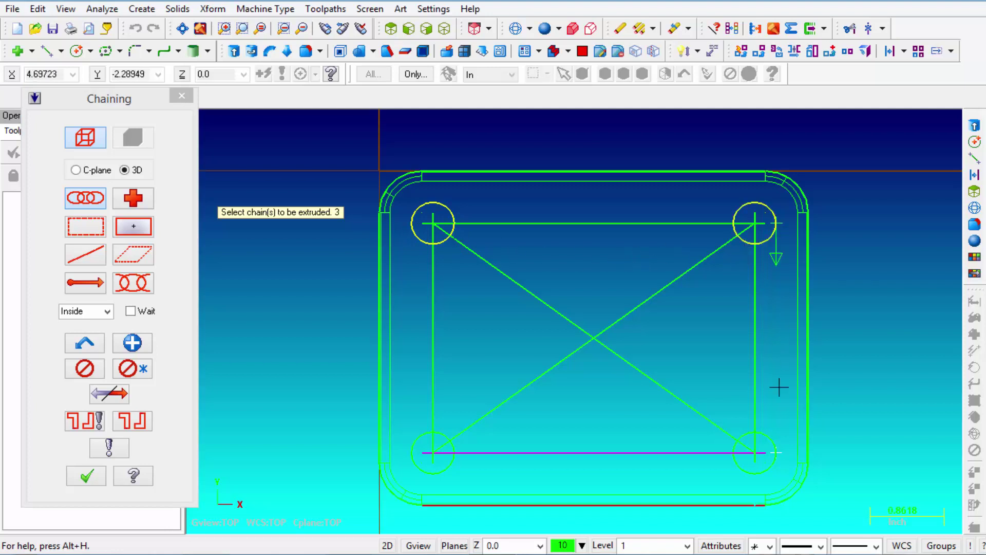
left_click(774, 440)
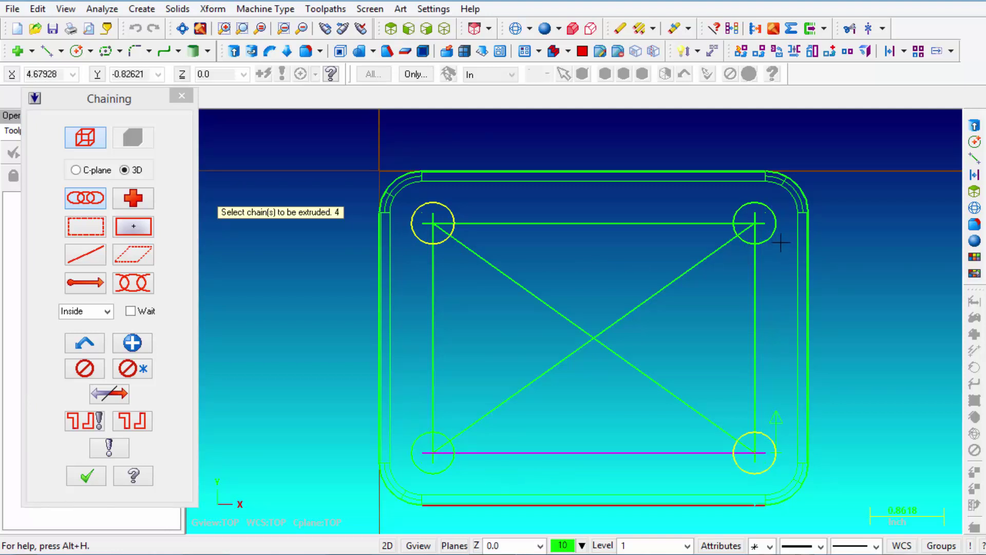
left_click(454, 471)
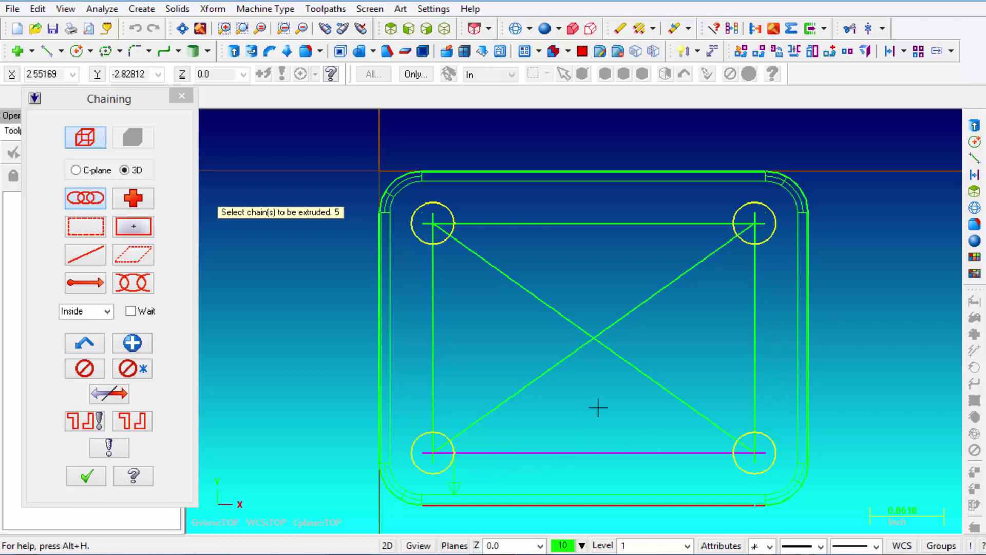
middle_click_drag(598, 407, 662, 334)
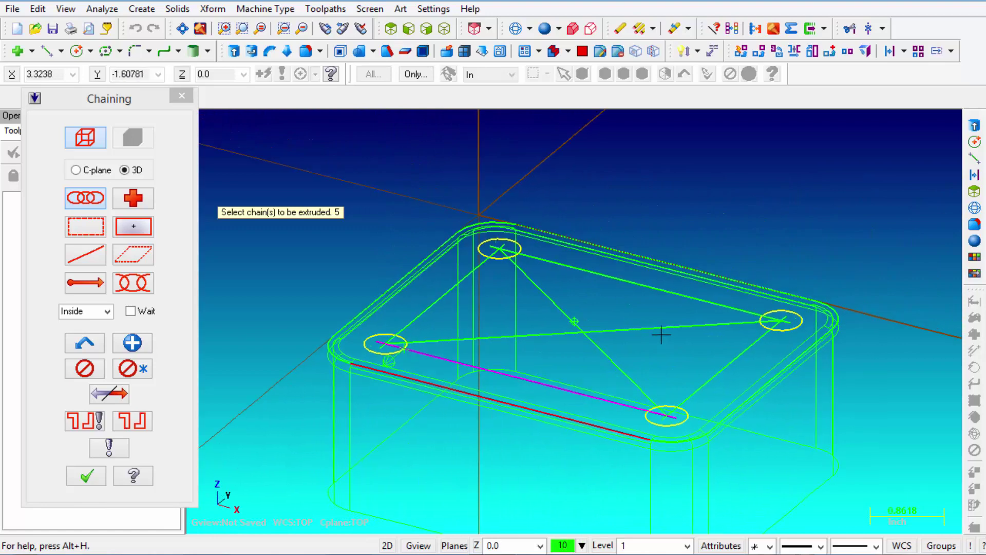
left_click(86, 475)
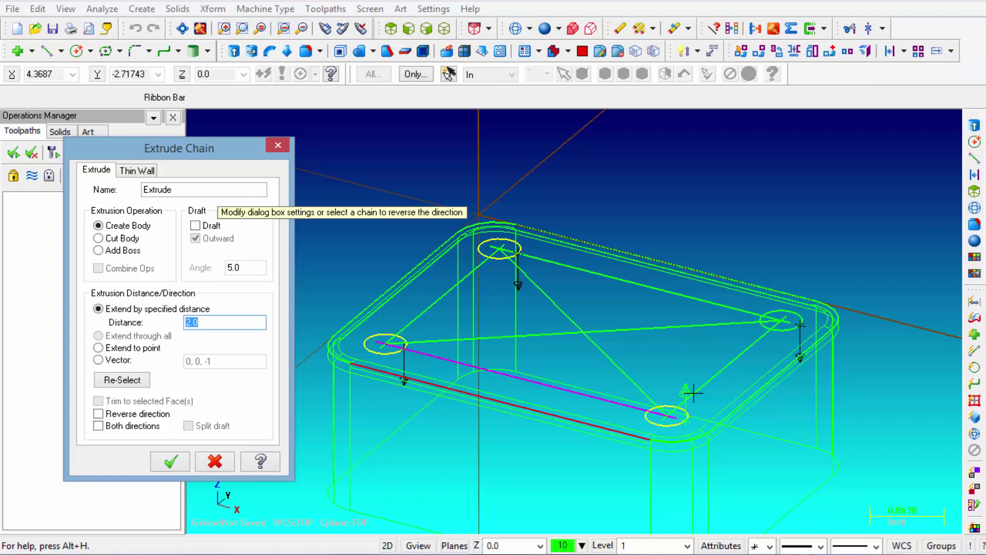
- Reverse the lower-right circle's extrusion direction so it points down into the block like the others
scroll(677, 397, "up", 3)
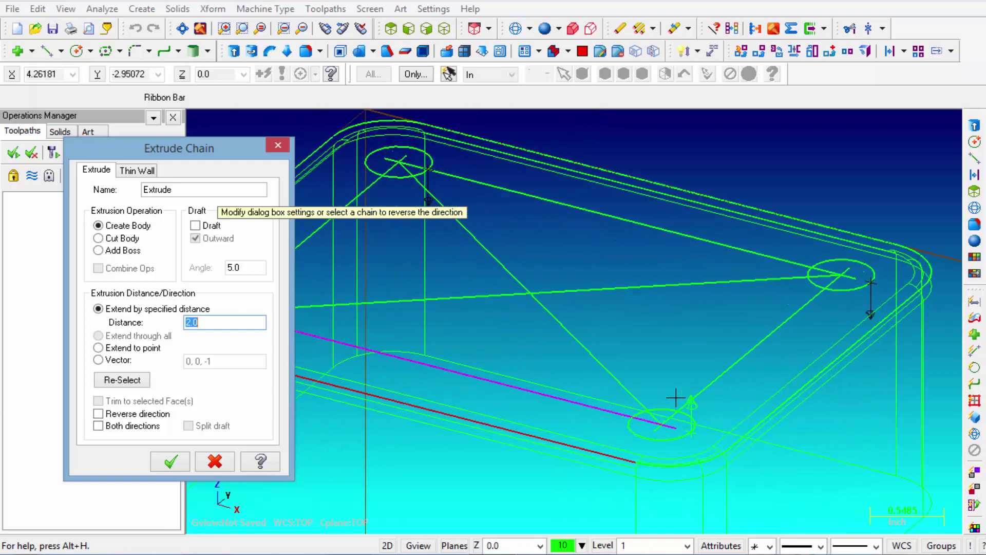
left_click(670, 401)
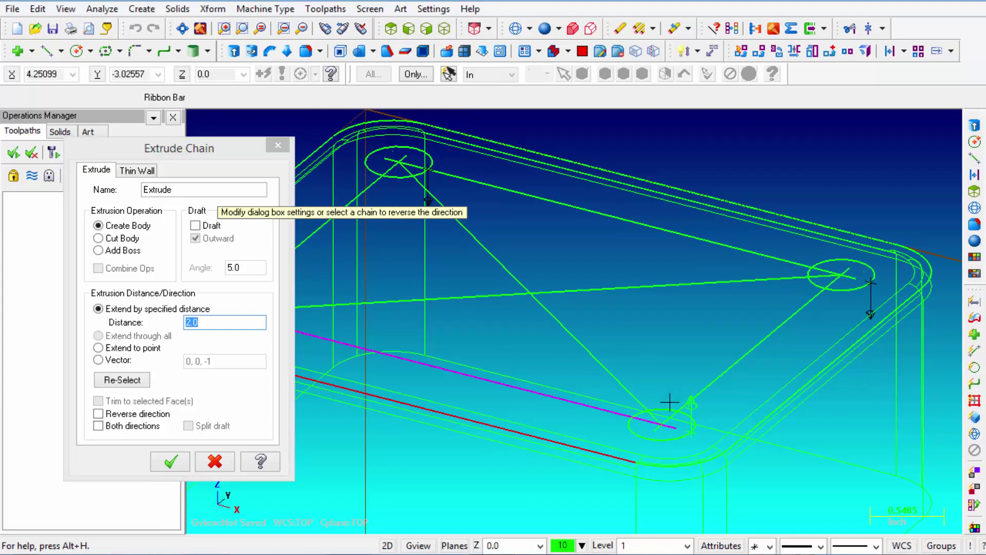
scroll(755, 293, "down", 3)
scroll(755, 293, "down", 1)
scroll(640, 260, "down", 1)
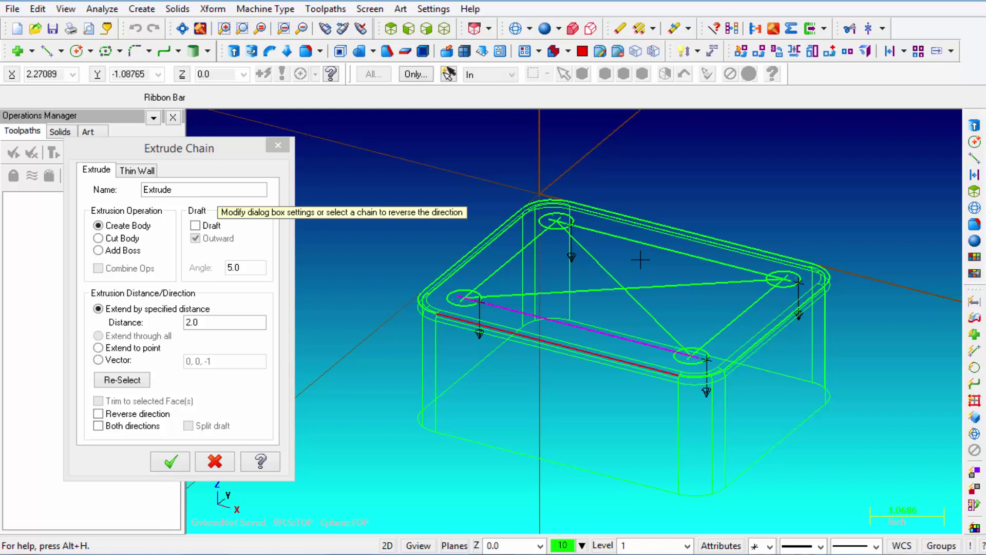
- Cut the four circles through the entire block and display the model shaded
left_click(98, 239)
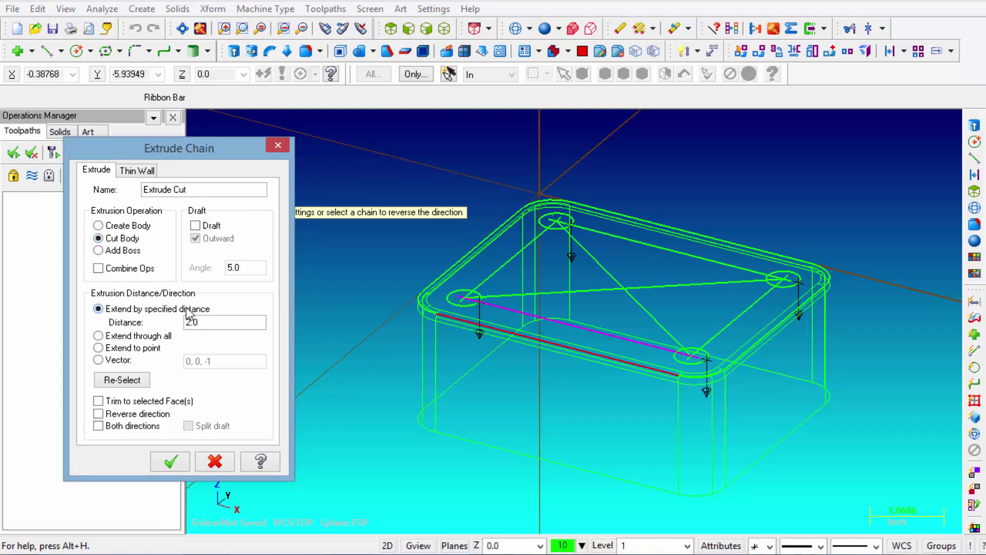
left_click(98, 336)
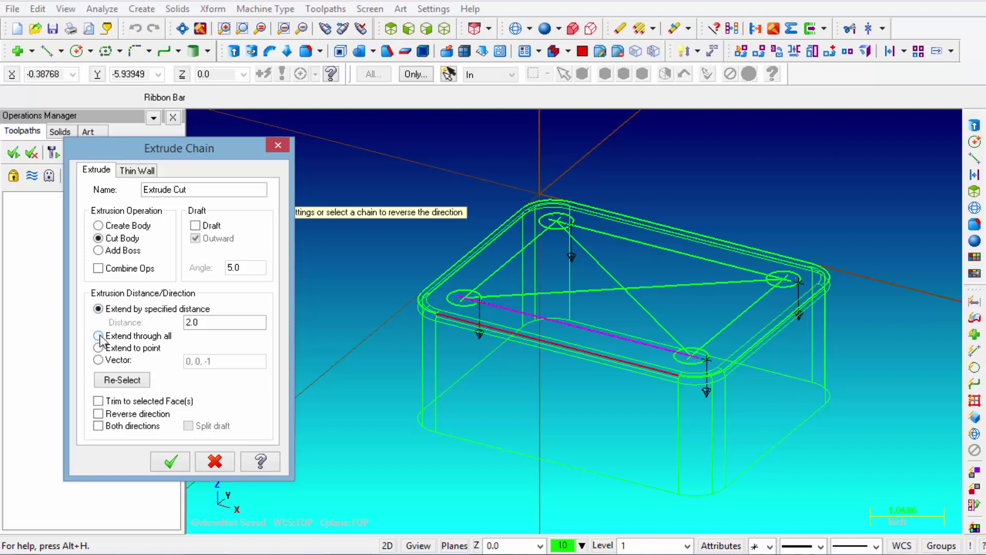
left_click(171, 461)
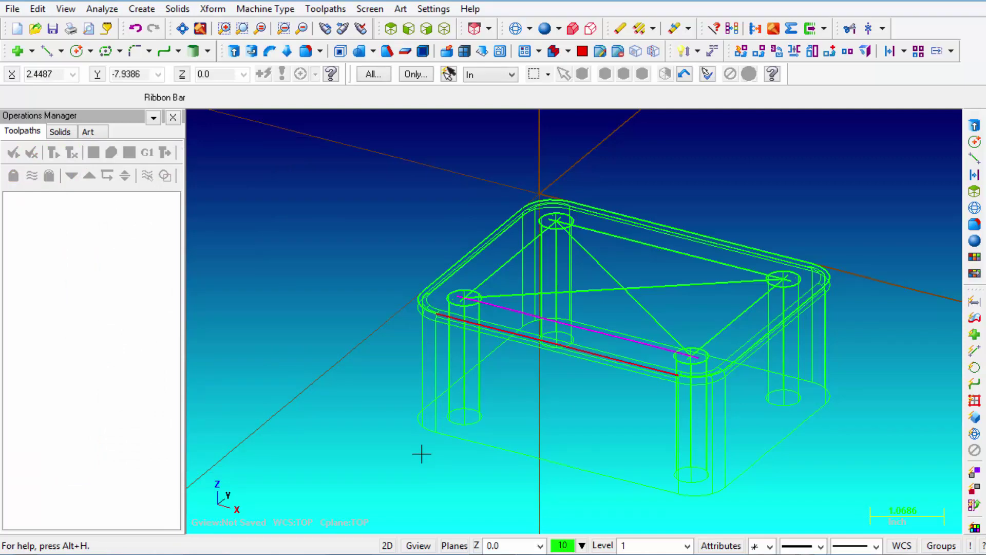
left_click(545, 28)
mouse_move(392, 214)
middle_mouse_down()
mouse_move(386, 286)
mouse_move(398, 242)
mouse_move(390, 230)
middle_mouse_up()
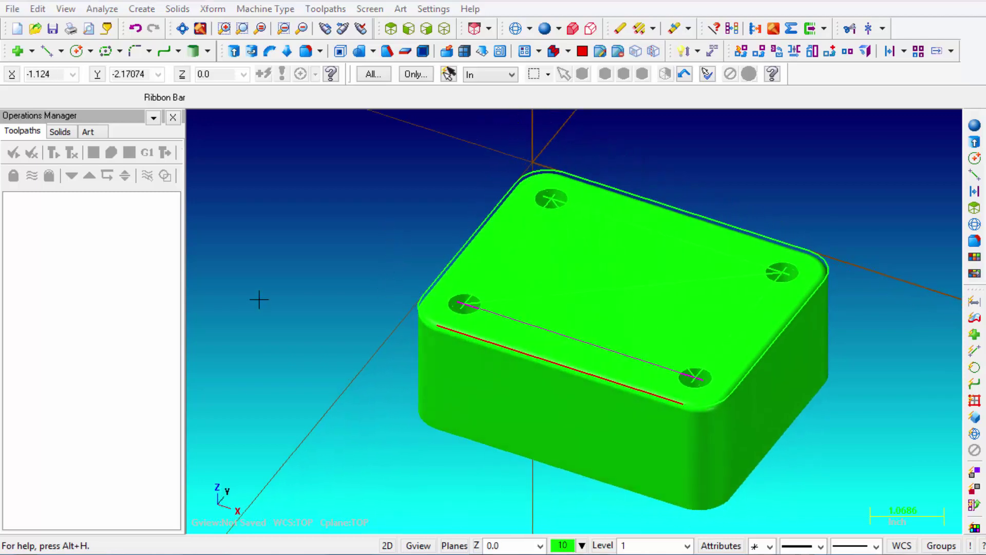
- Start a one-distance chamfer on the top edges of the four corner holes
left_click(178, 9)
mouse_move(213, 129)
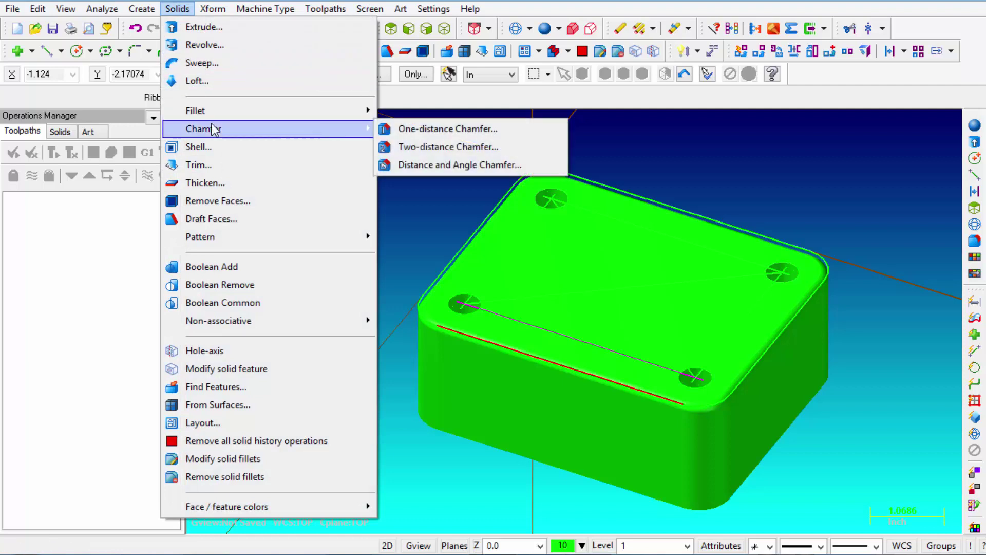
left_click(409, 130)
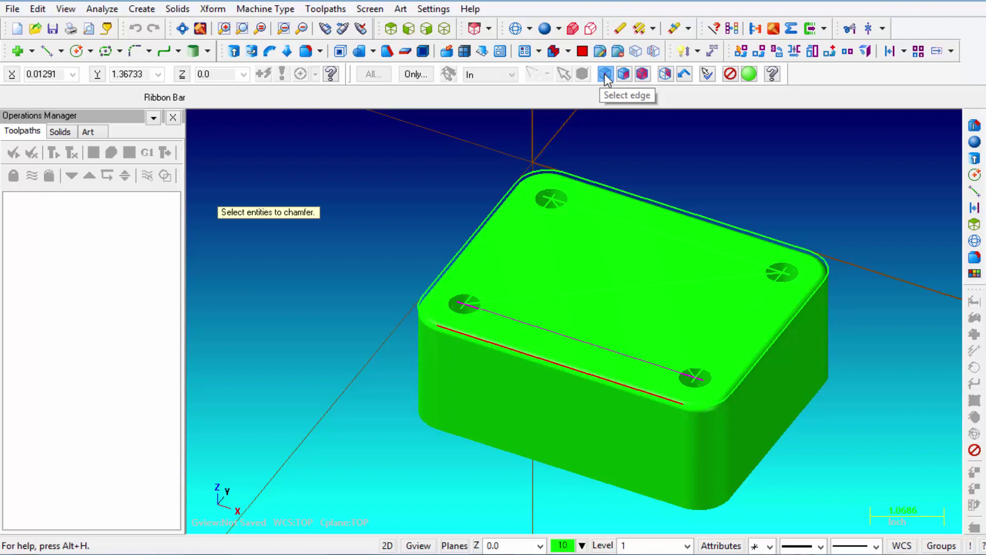
left_click(547, 195)
left_click(782, 271)
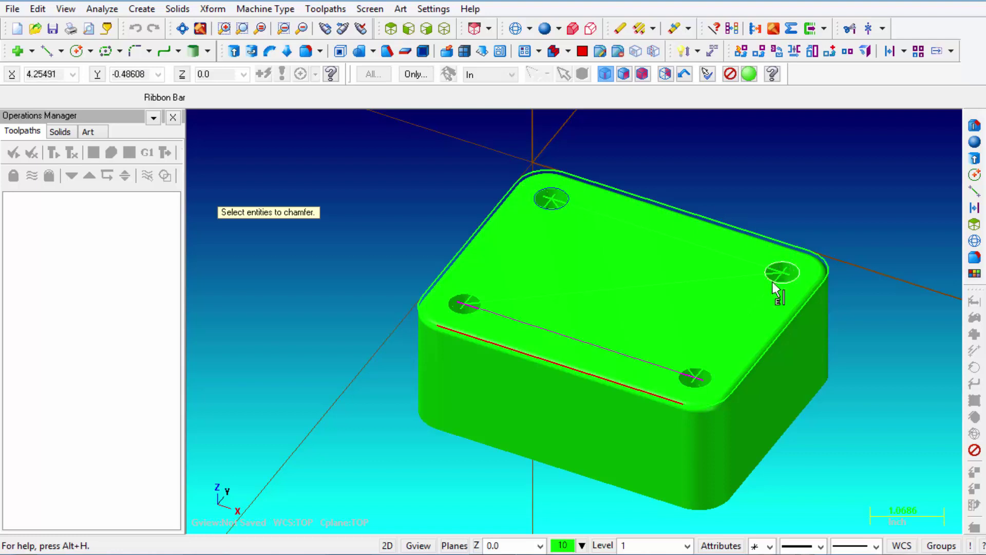
left_click(712, 378)
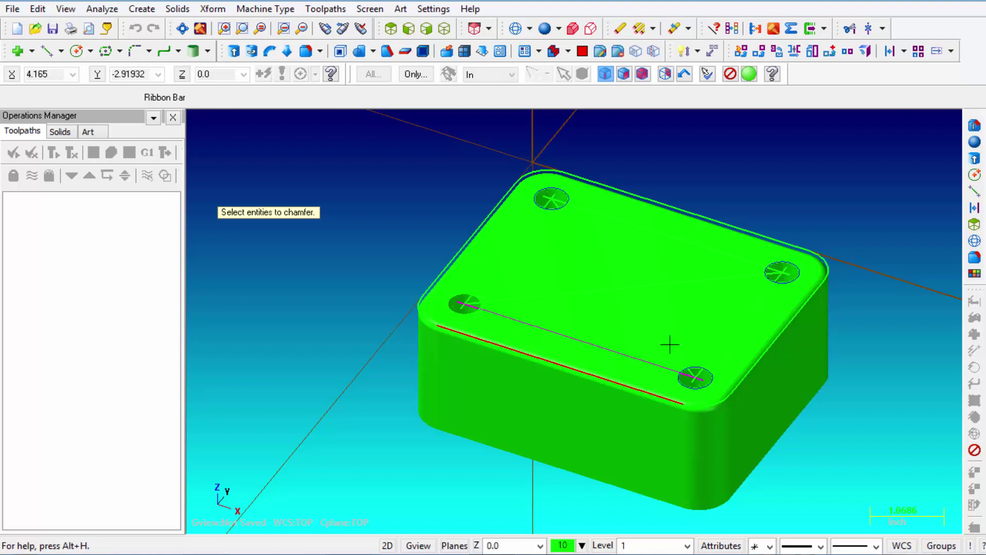
left_click(487, 304)
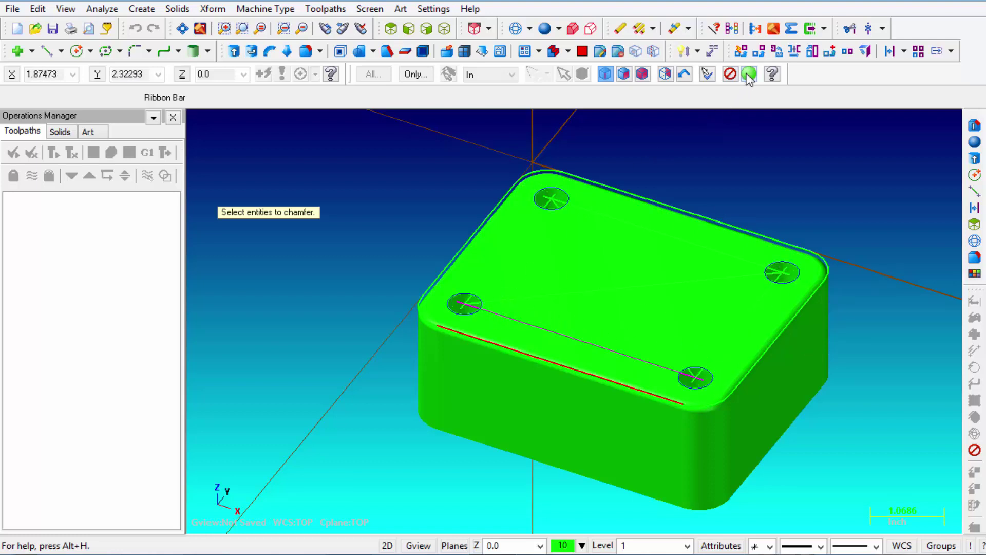
left_click(749, 75)
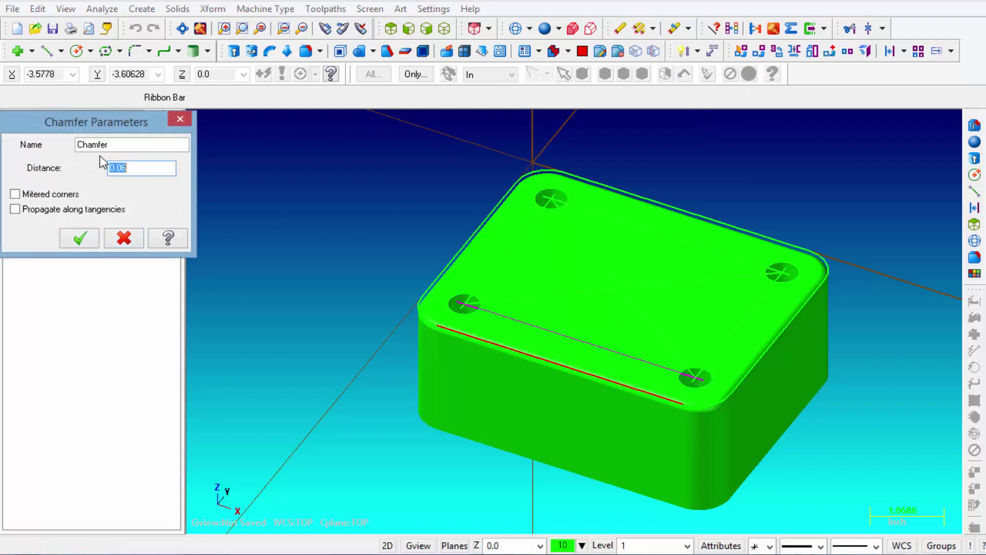
- Apply the chamfer to the four hole edges with a distance of 0.06 and inspect it up close
left_click(137, 167)
key("Return")
left_click(79, 238)
scroll(459, 308, "up", 1)
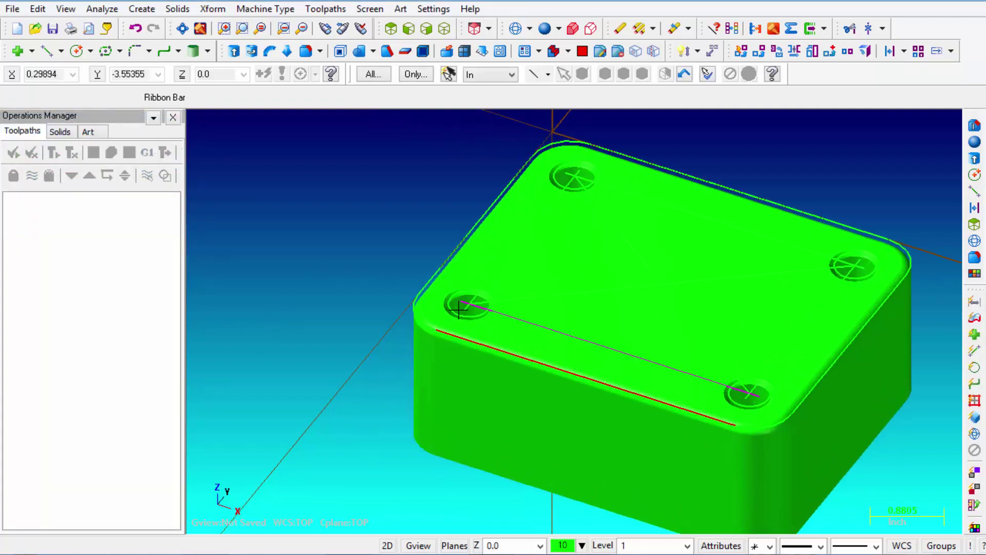
scroll(459, 307, "up", 2)
scroll(499, 257, "down", 1)
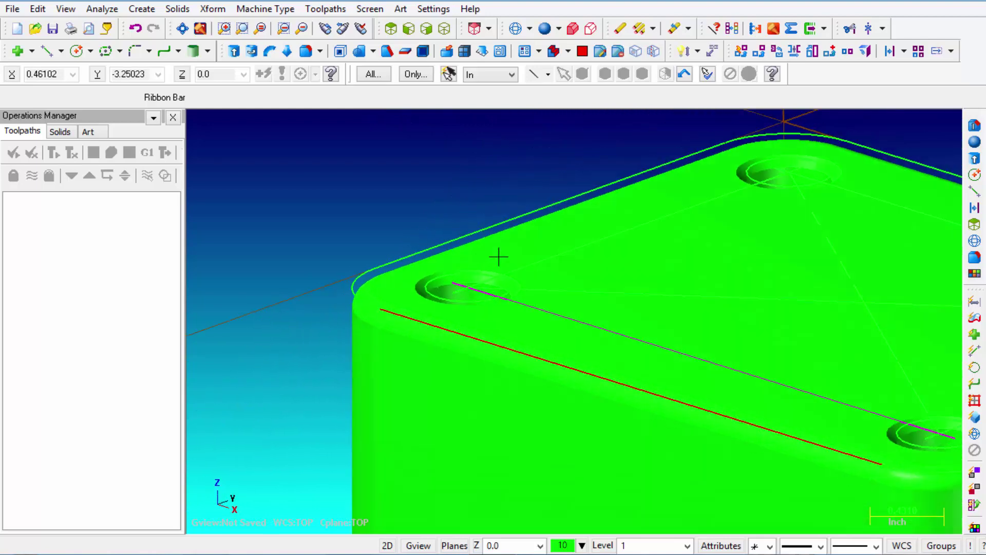
scroll(348, 238, "down", 4)
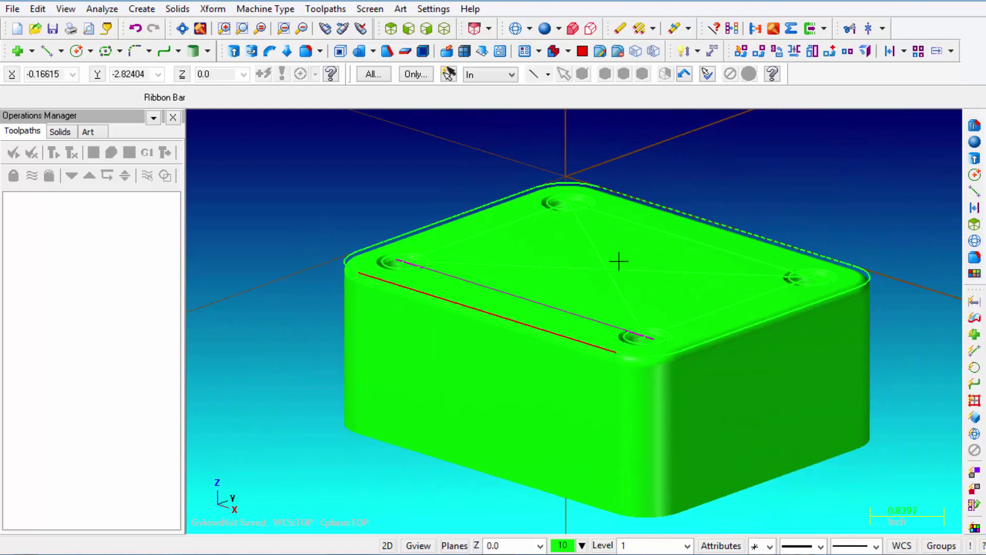
- Show the block as a wireframe in the top view
middle_click_drag(890, 206, 823, 203)
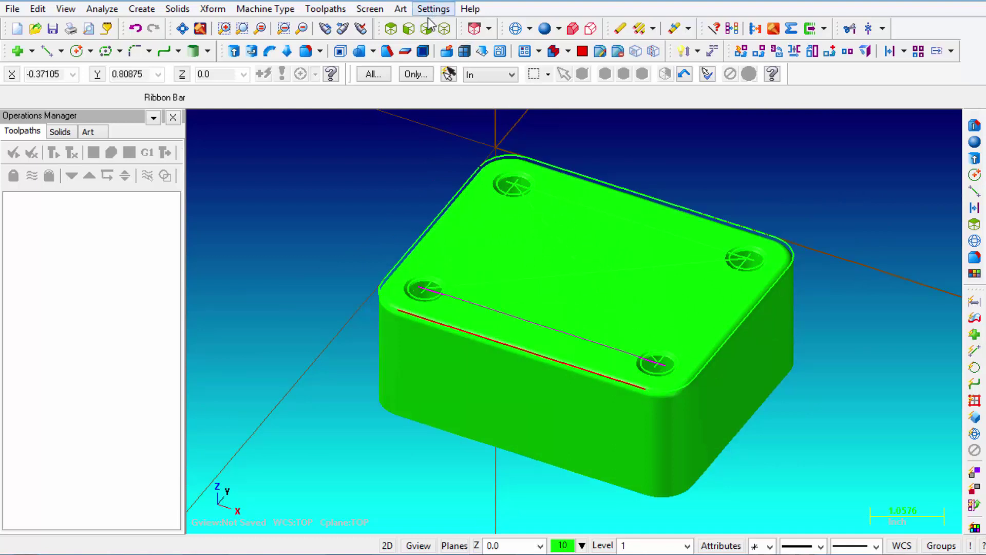
left_click(516, 28)
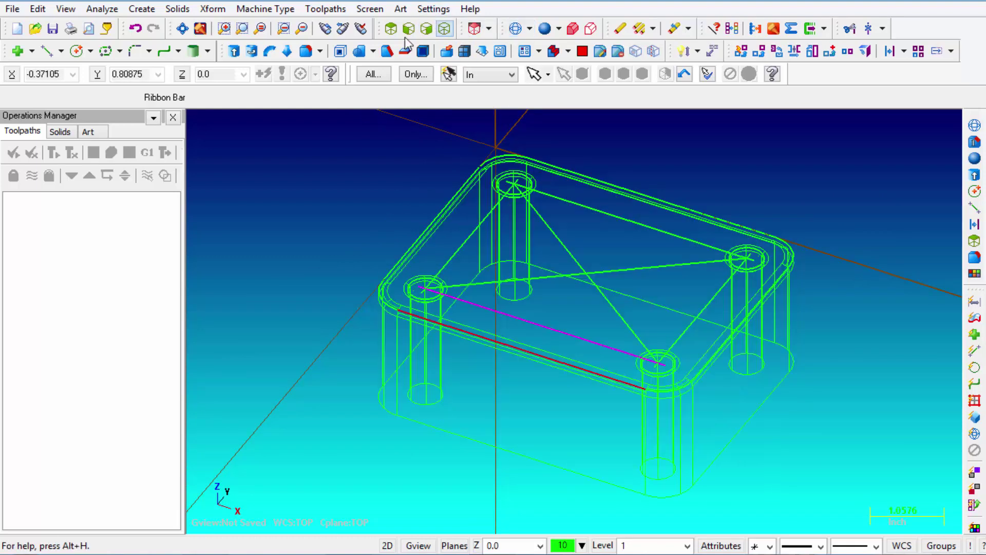
left_click(391, 29)
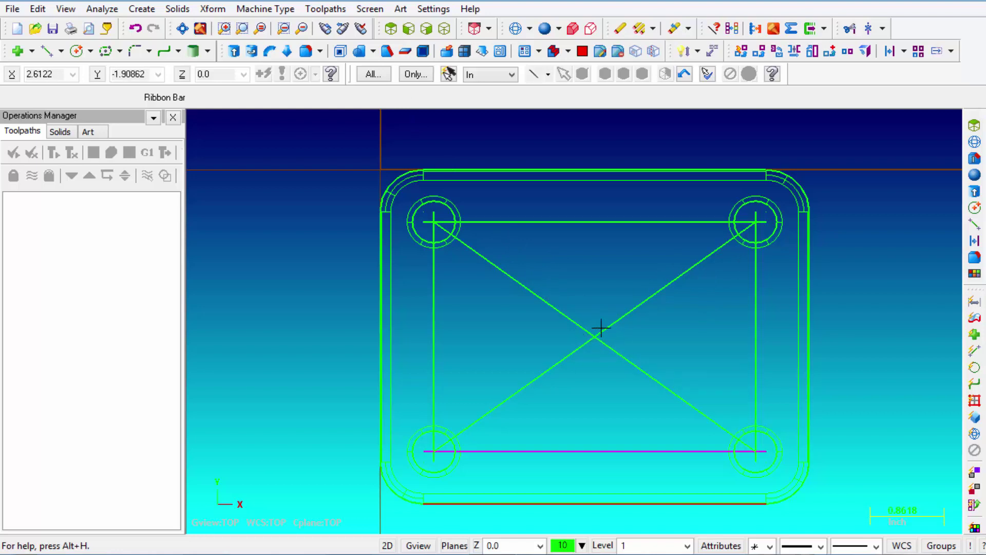
scroll(522, 145, "down", 1)
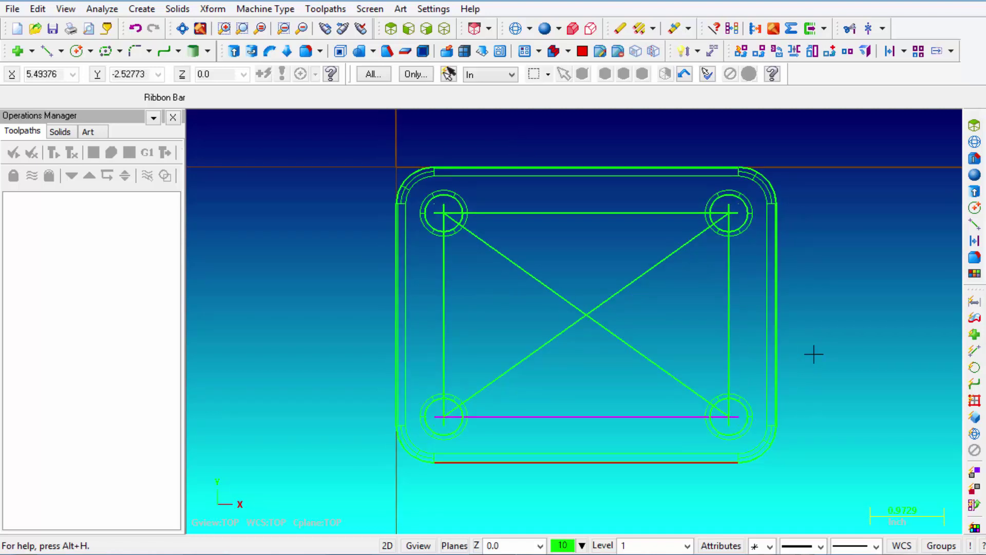
- Set up a rectangular shape 3.0 wide and 2.0 high with a 0.25 corner radius
left_click(142, 8)
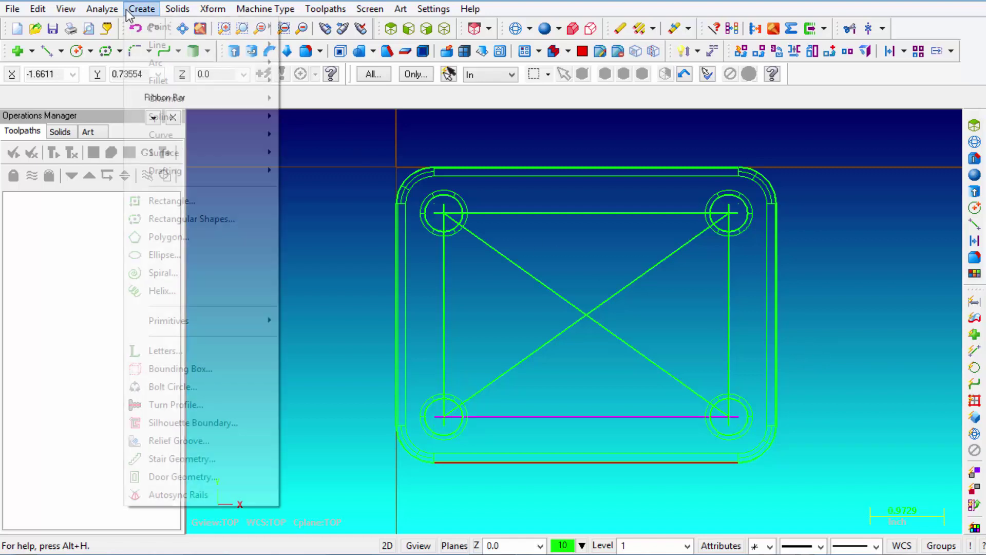
left_click(173, 219)
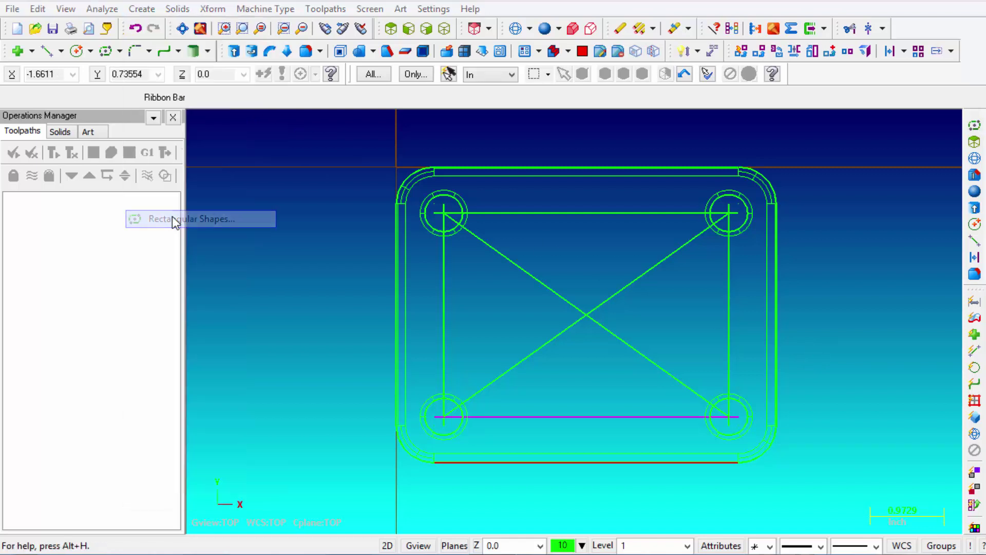
left_click(107, 197)
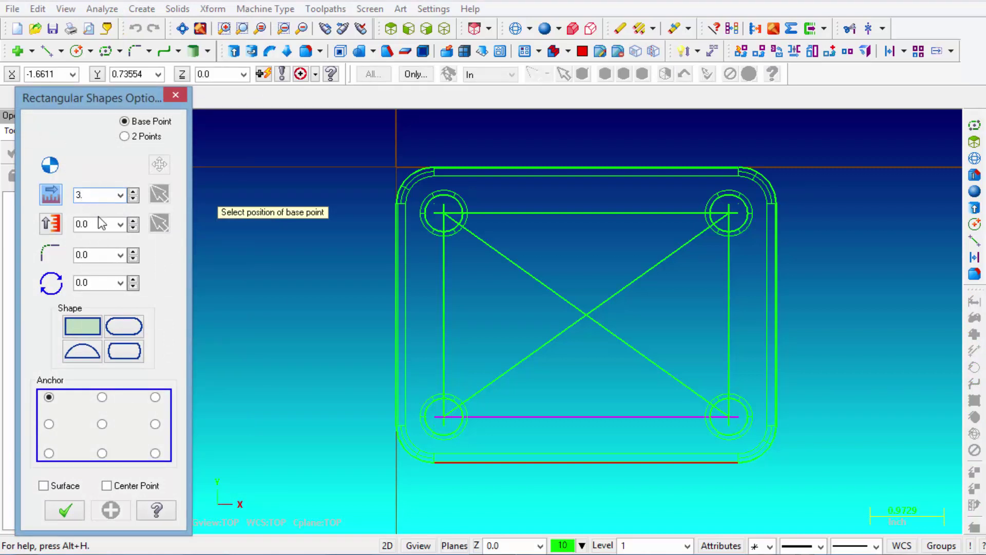
type("2")
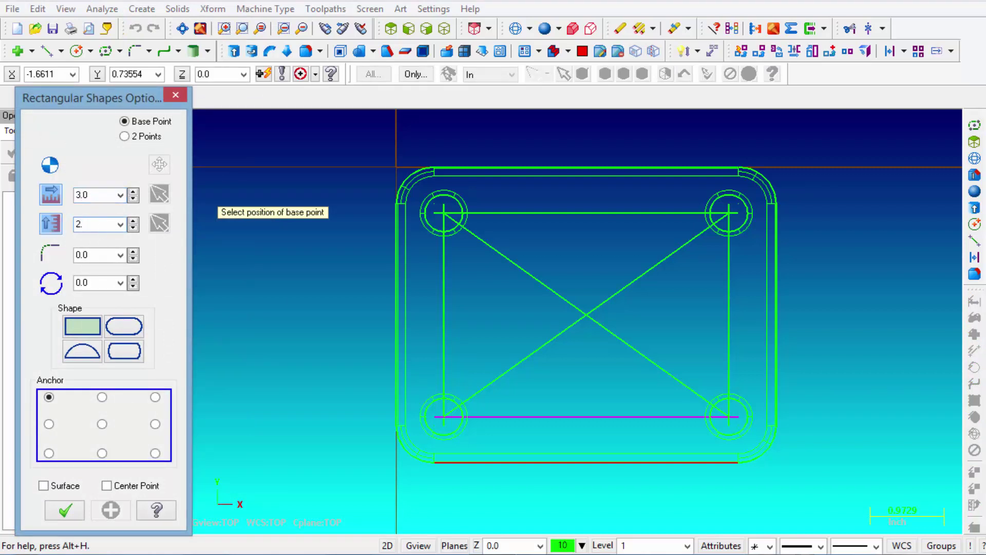
type(".")
left_click(94, 257)
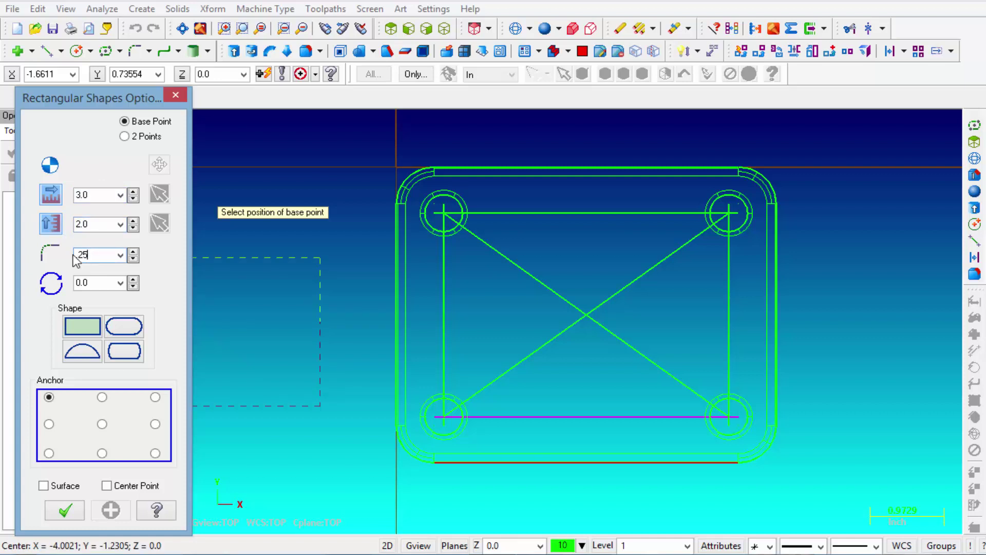
left_click(78, 322)
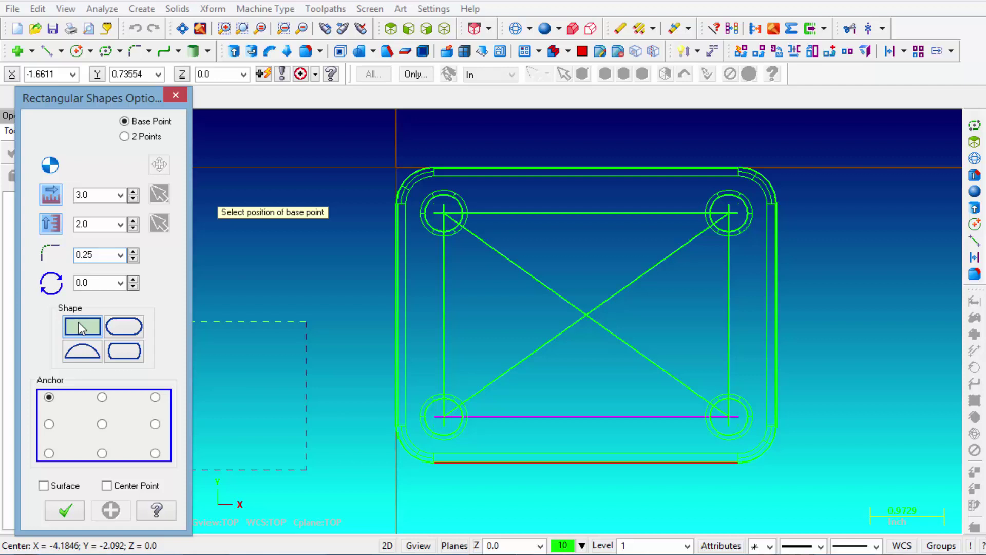
- Anchor the rectangle at its centre and place it where the two diagonals cross in the middle of the block
left_click(102, 424)
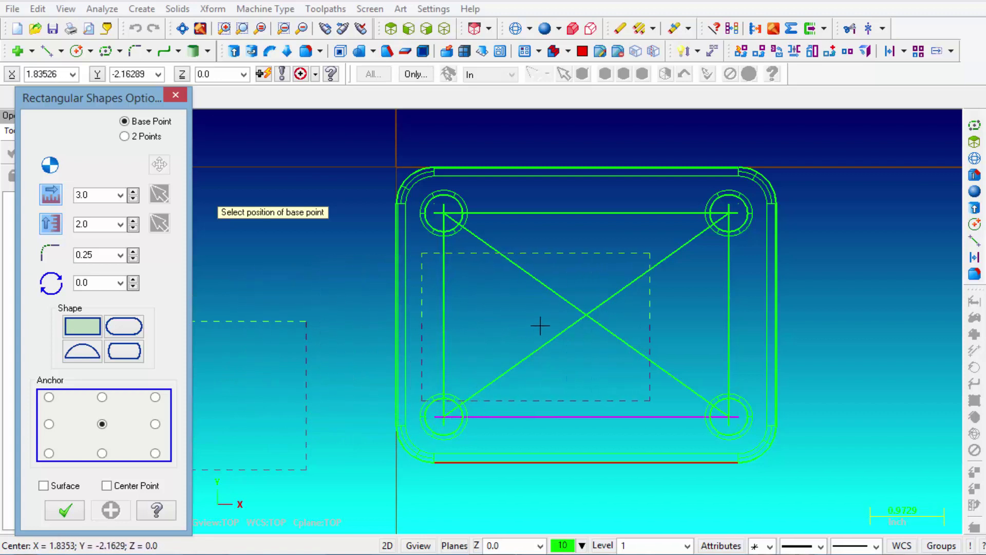
left_click(583, 317)
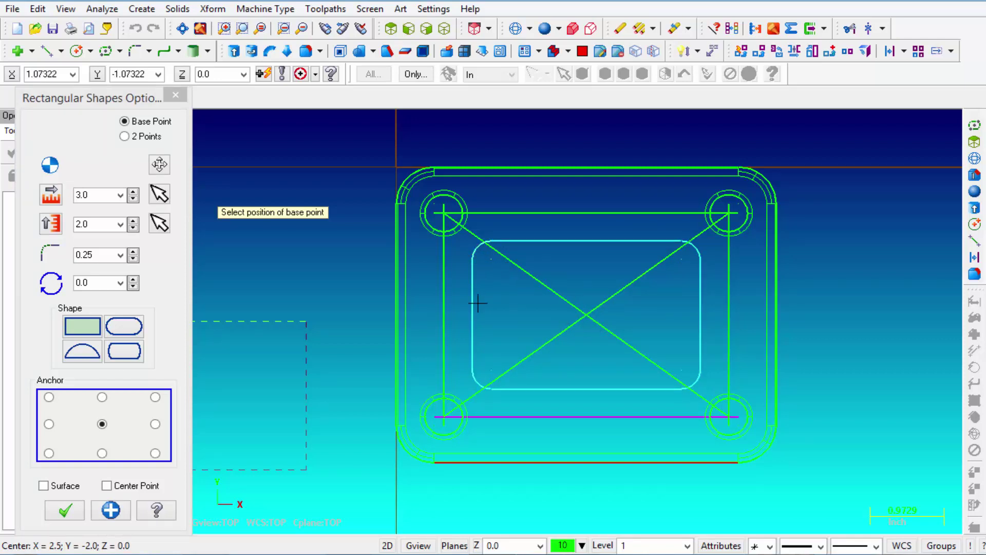
left_click(65, 511)
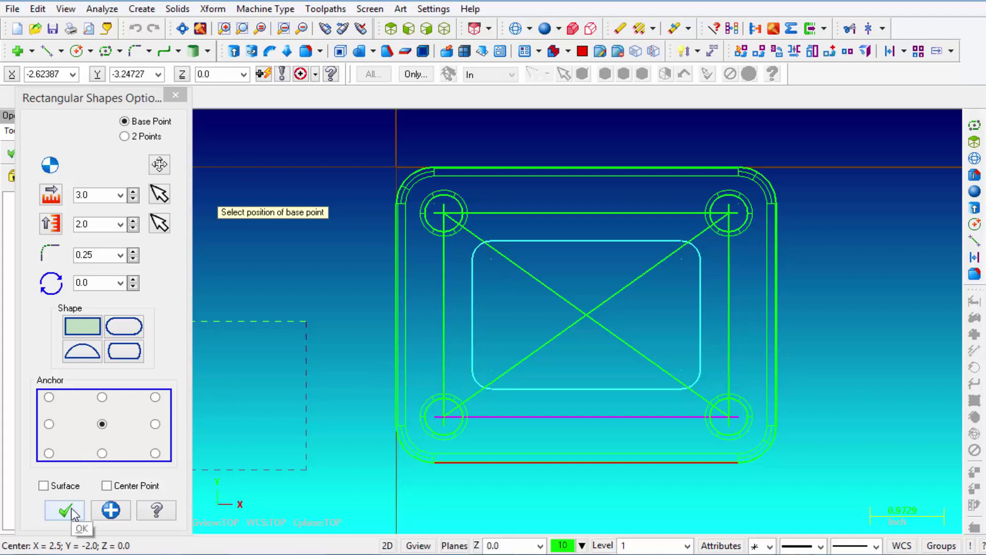
- Extrude the central rounded rectangle down into the block as a body cut with a specified distance to form a pocket
middle_click_drag(665, 322, 726, 255)
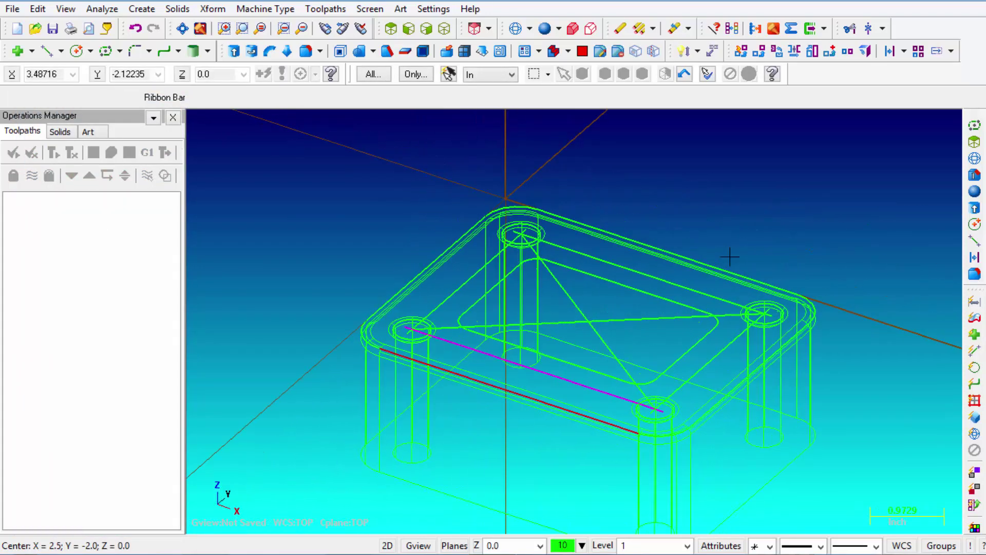
left_click(177, 9)
left_click(191, 27)
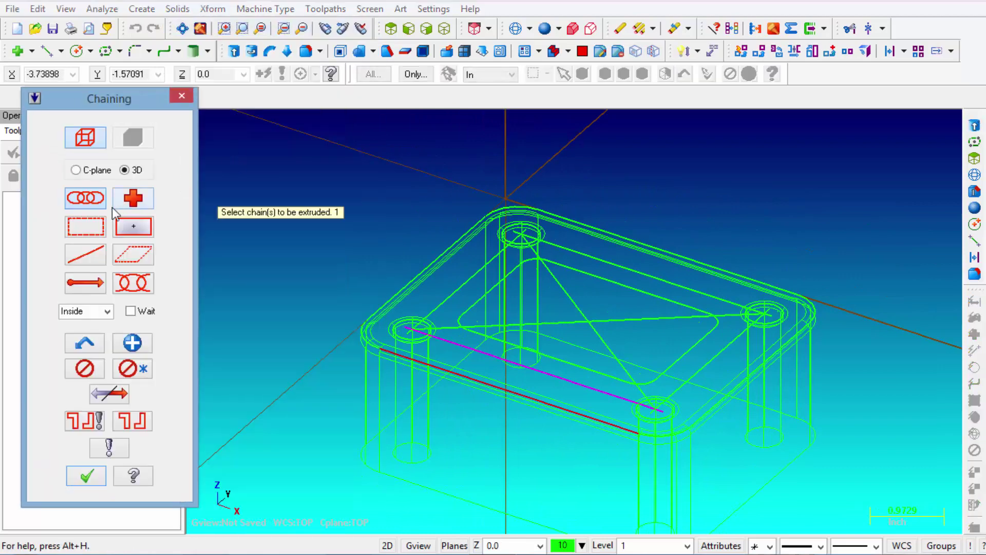
left_click(567, 274)
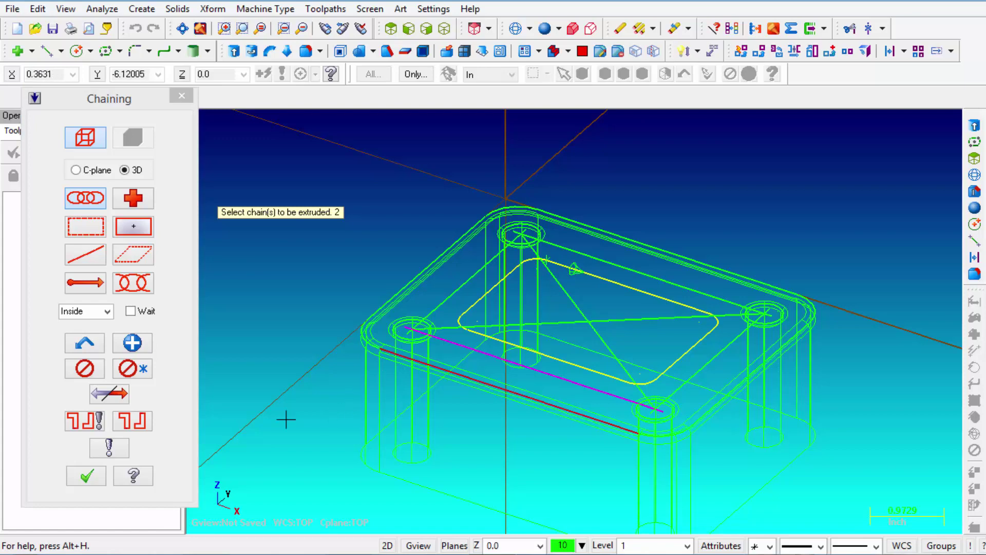
left_click(87, 477)
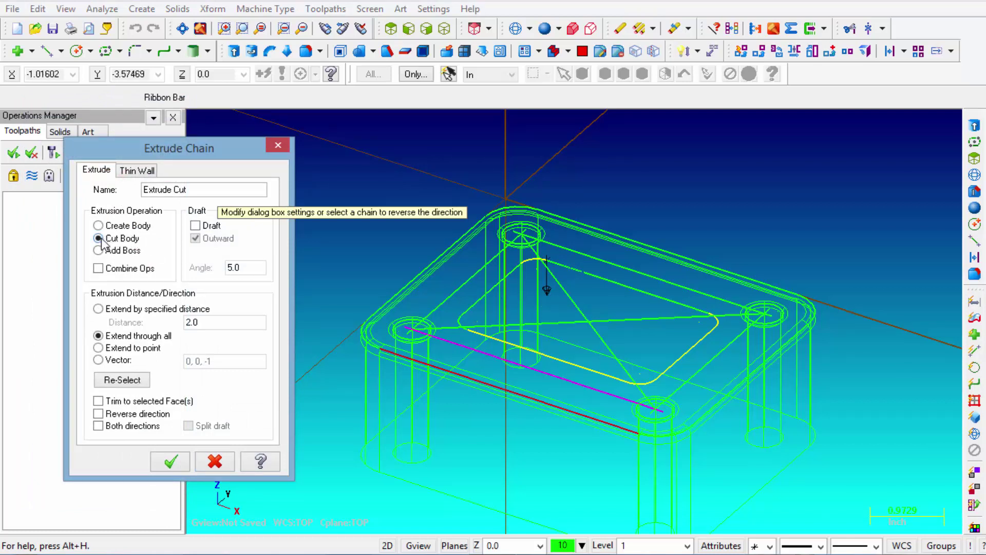
left_click(111, 309)
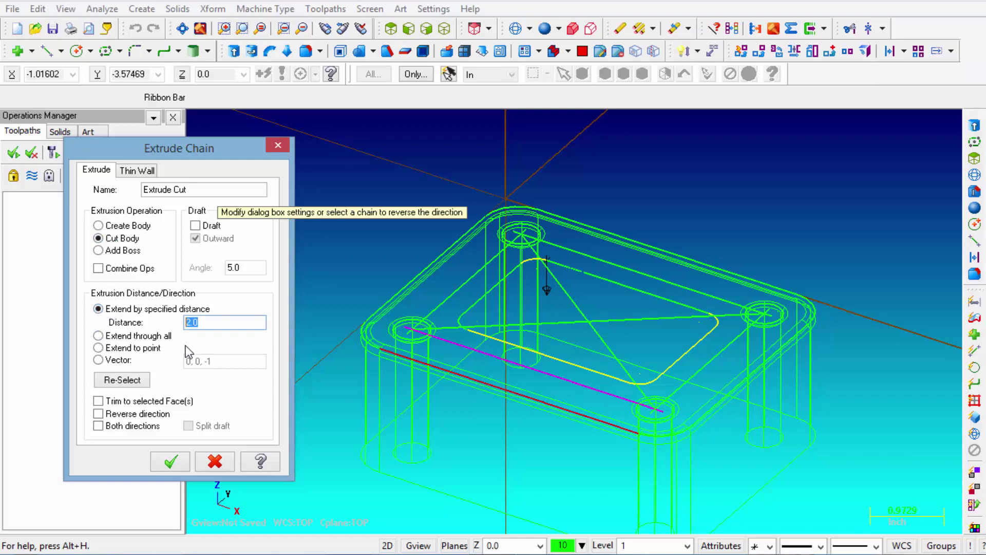
left_click(170, 462)
- Display the model shaded and inspect the pocket from above at an angle
scroll(525, 406, "down", 1)
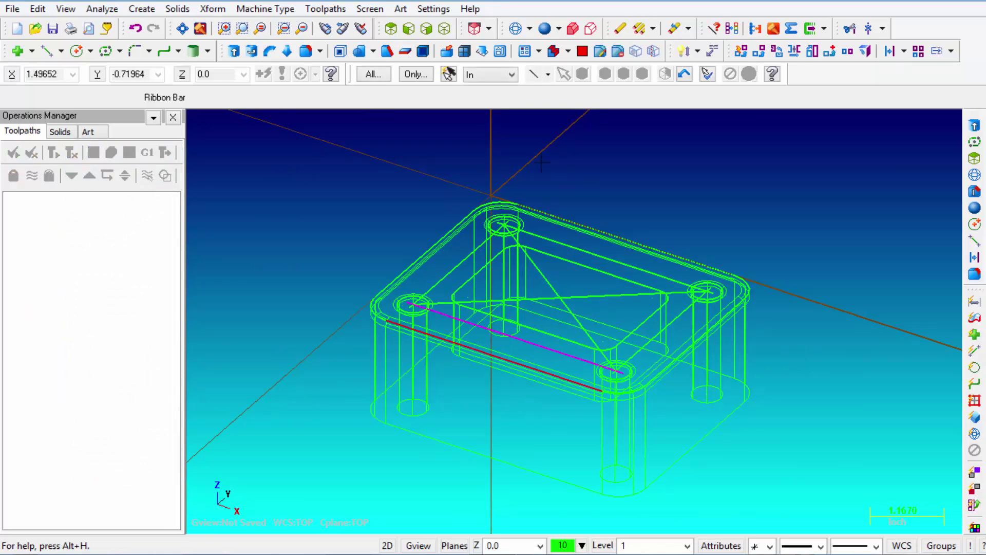
left_click(545, 29)
middle_click_drag(650, 198, 676, 189)
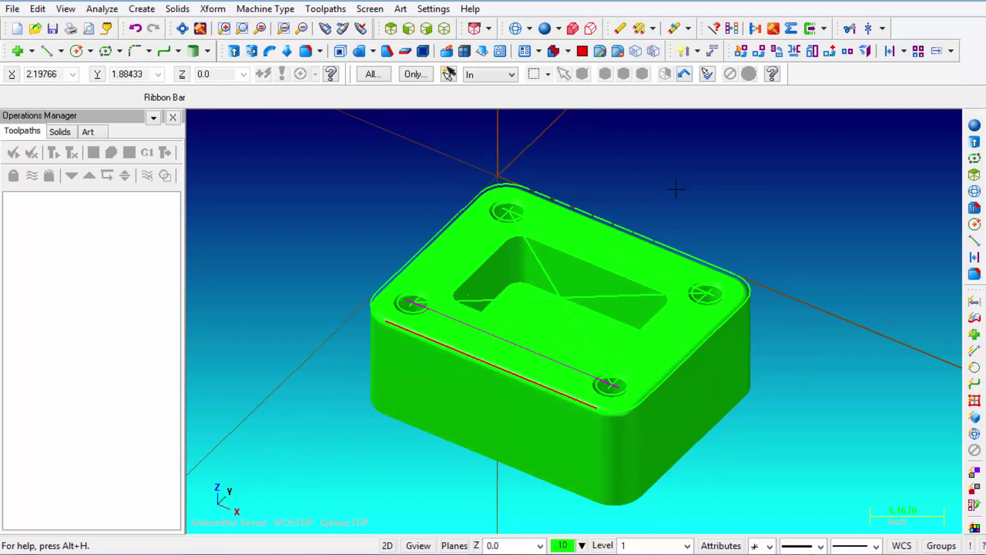
scroll(617, 180, "down", 1)
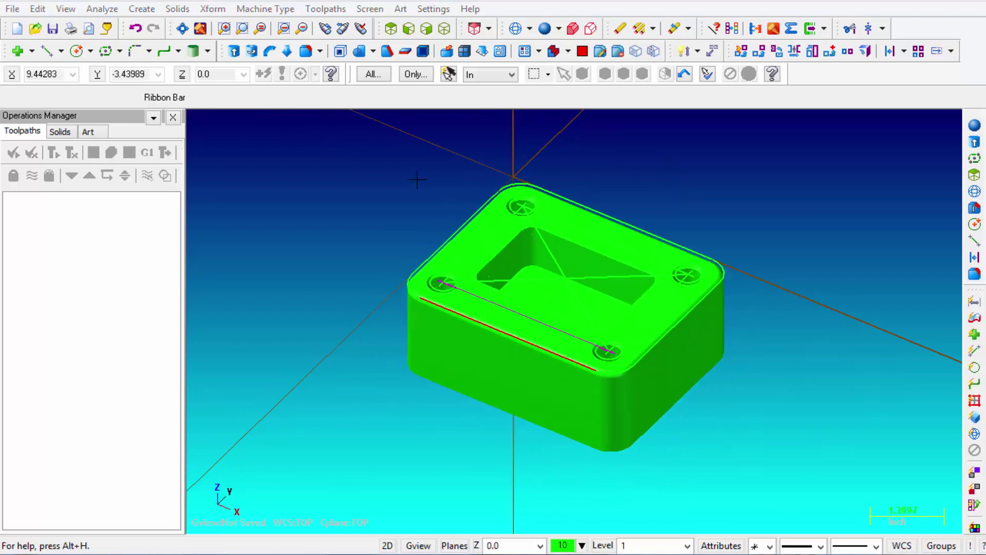
- Fillet all edges around the pocket's top opening with a constant radius of 0.125
left_click(177, 8)
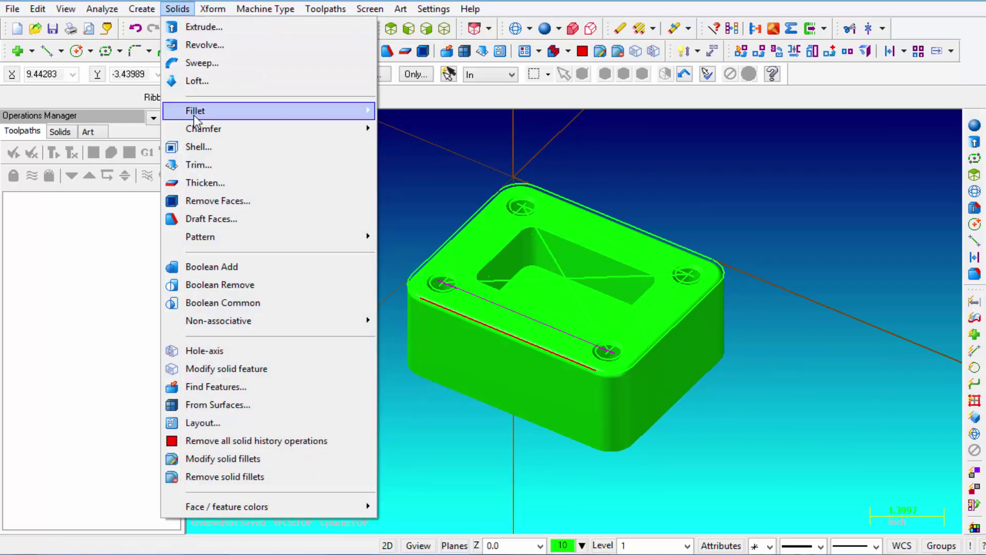
mouse_move(194, 117)
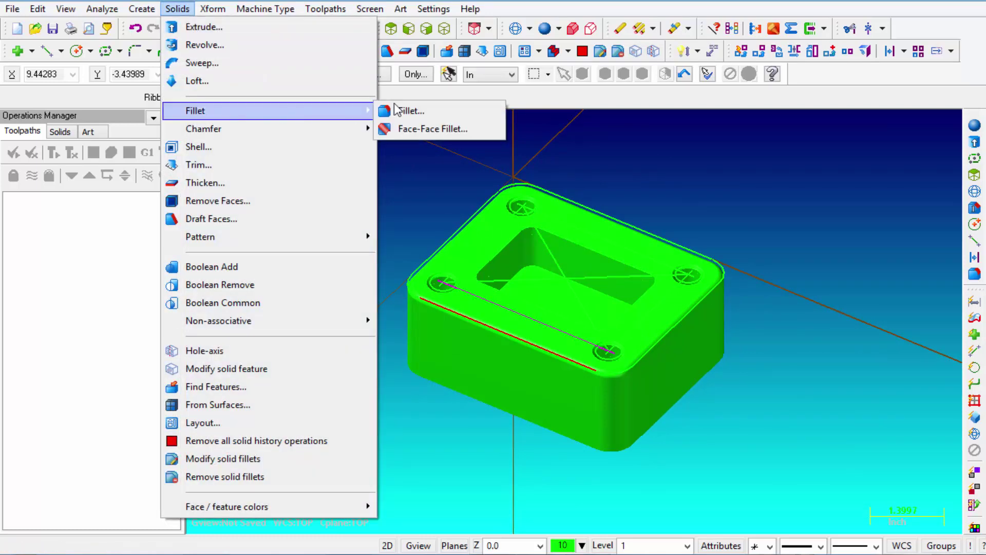
left_click(410, 110)
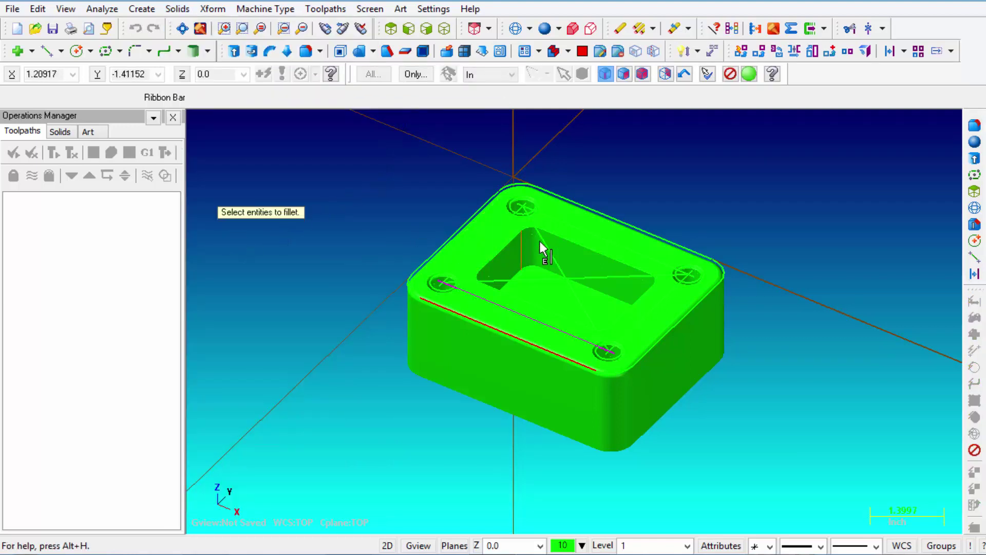
left_click(586, 244)
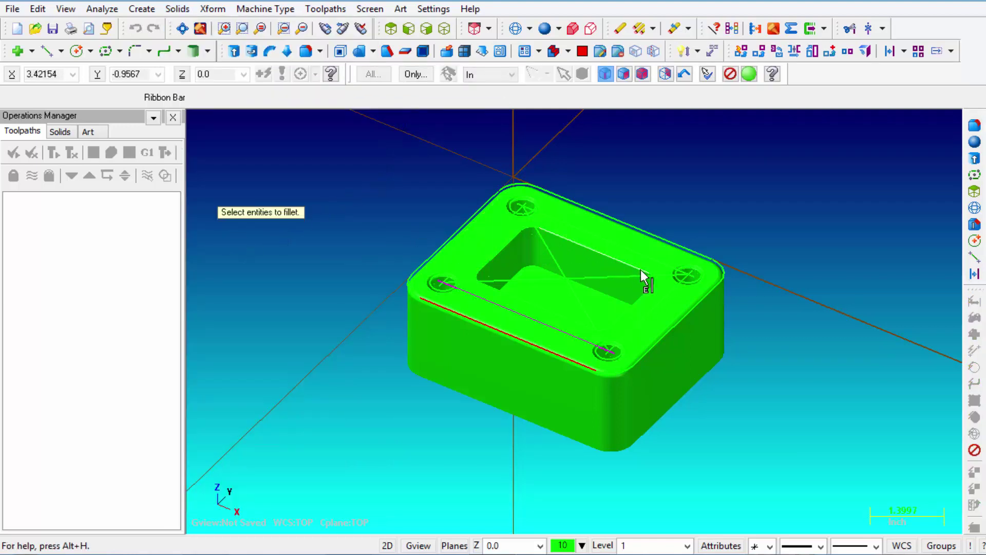
scroll(654, 279, "up", 2)
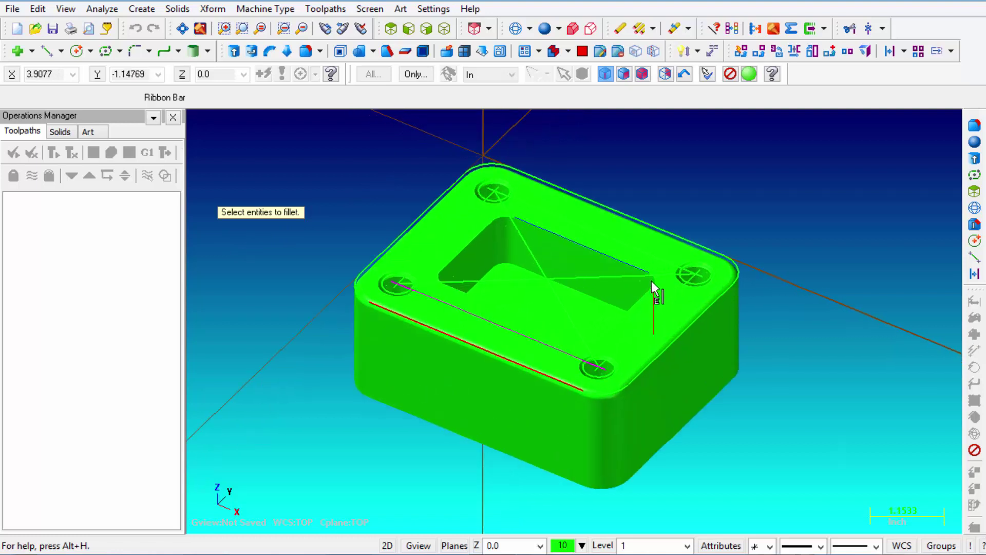
scroll(652, 280, "up", 1)
left_click(658, 282)
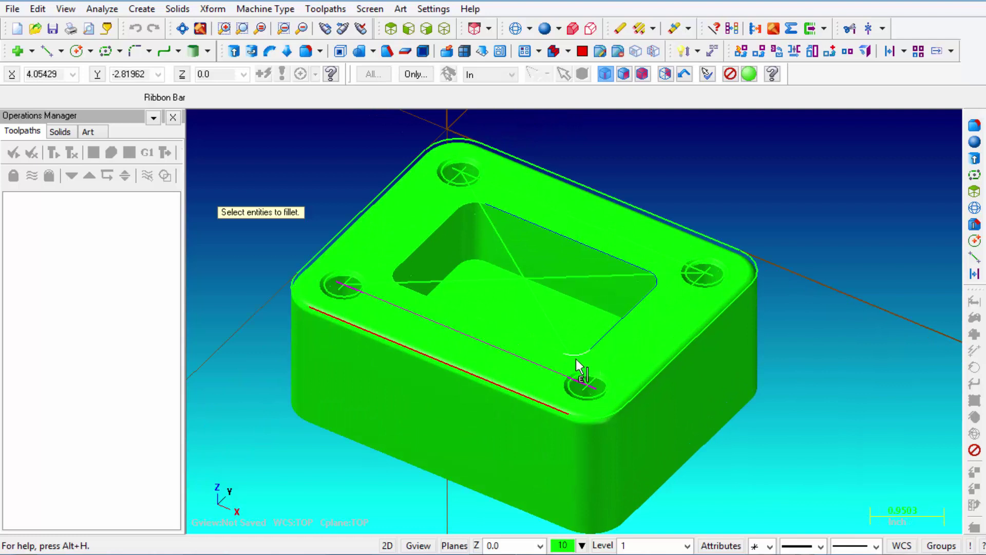
left_click(556, 353)
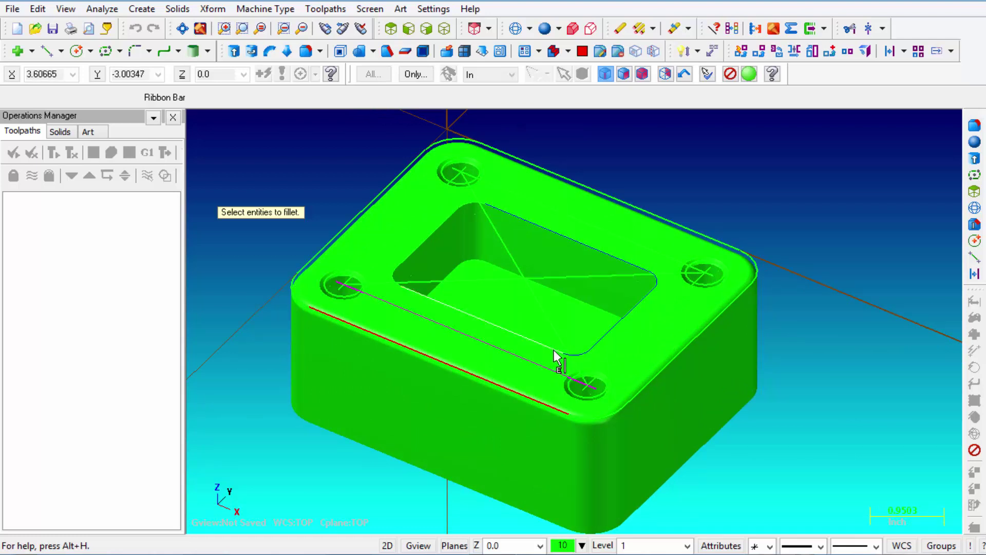
left_click(396, 275)
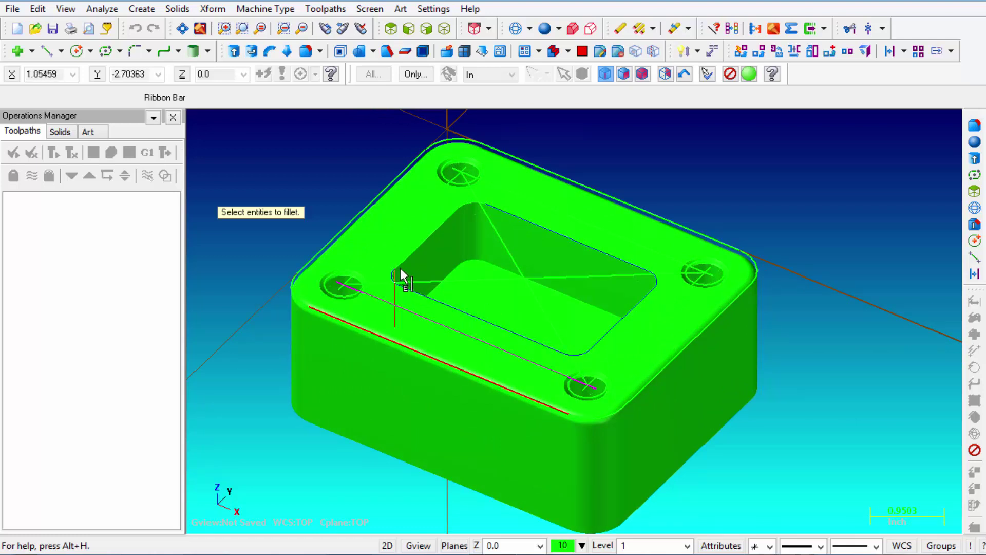
left_click(468, 202)
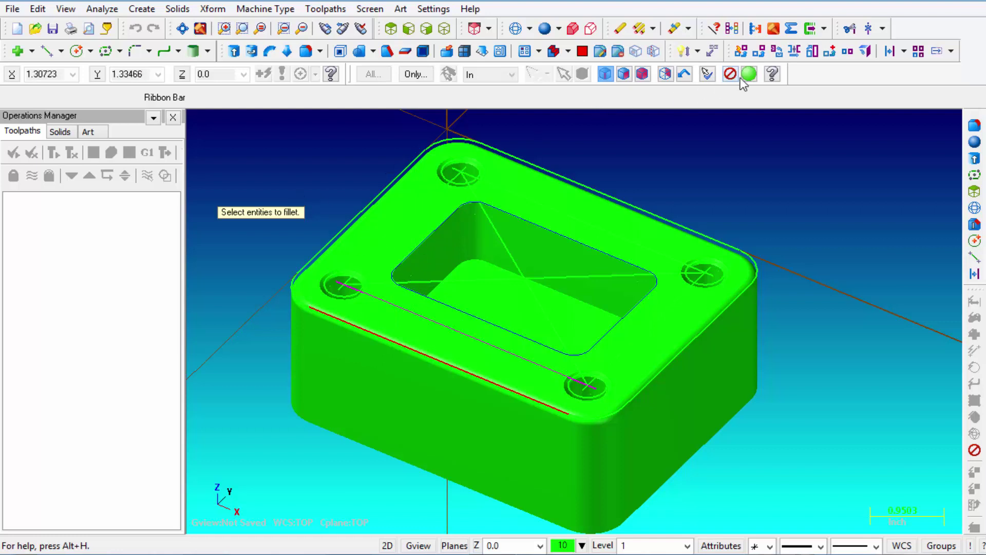
left_click(746, 75)
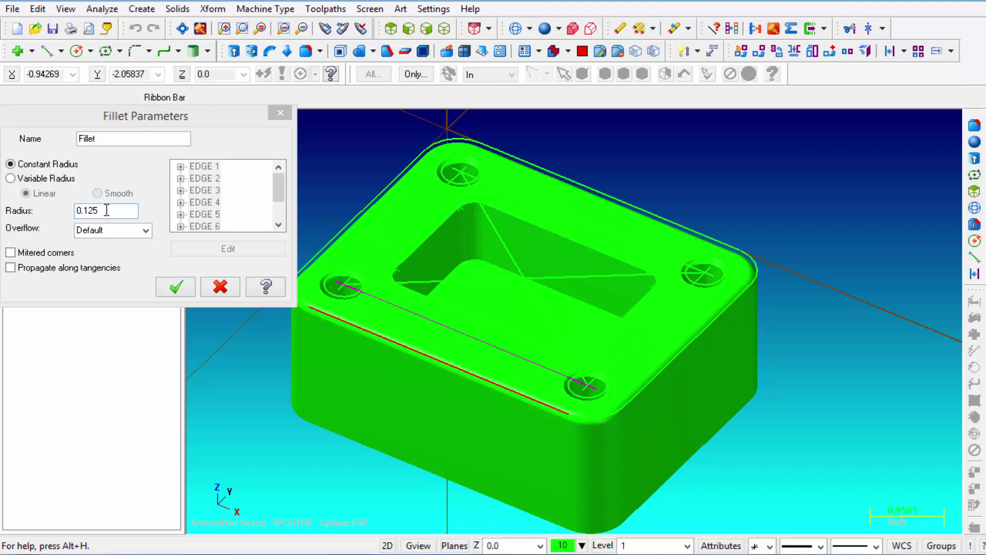
left_click(177, 287)
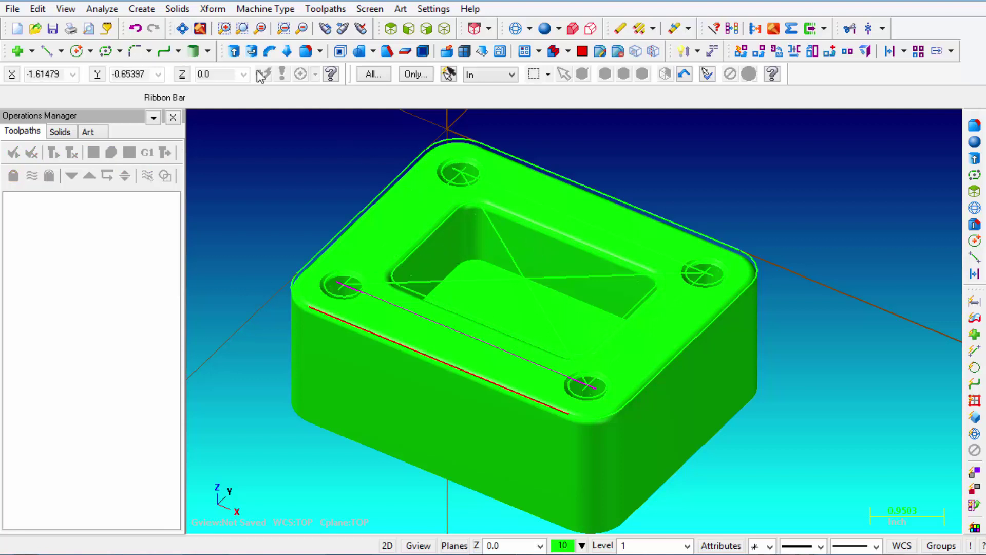
- Start a face-face fillet and set the pocket's floor as the first face set
left_click(178, 9)
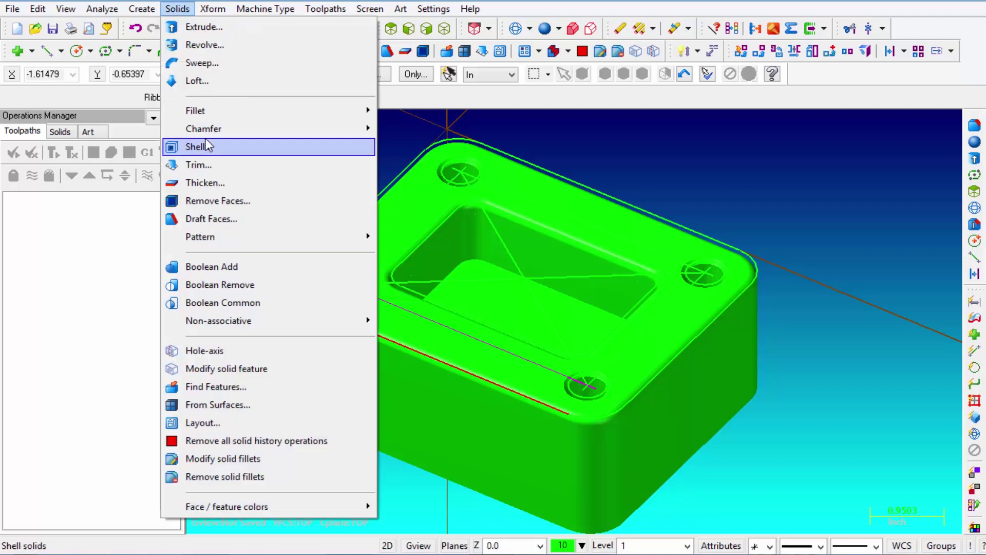
mouse_move(206, 112)
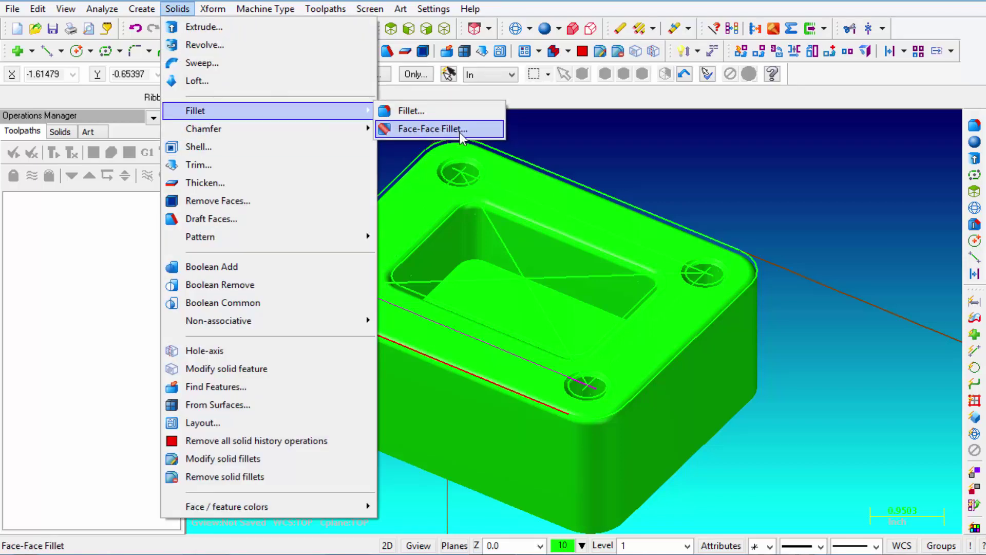
left_click(433, 129)
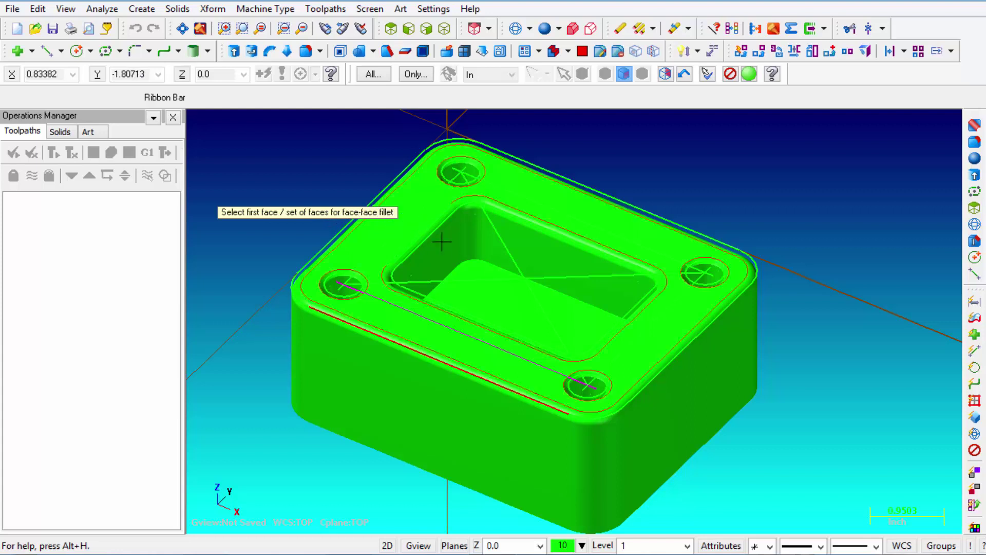
left_click(485, 280)
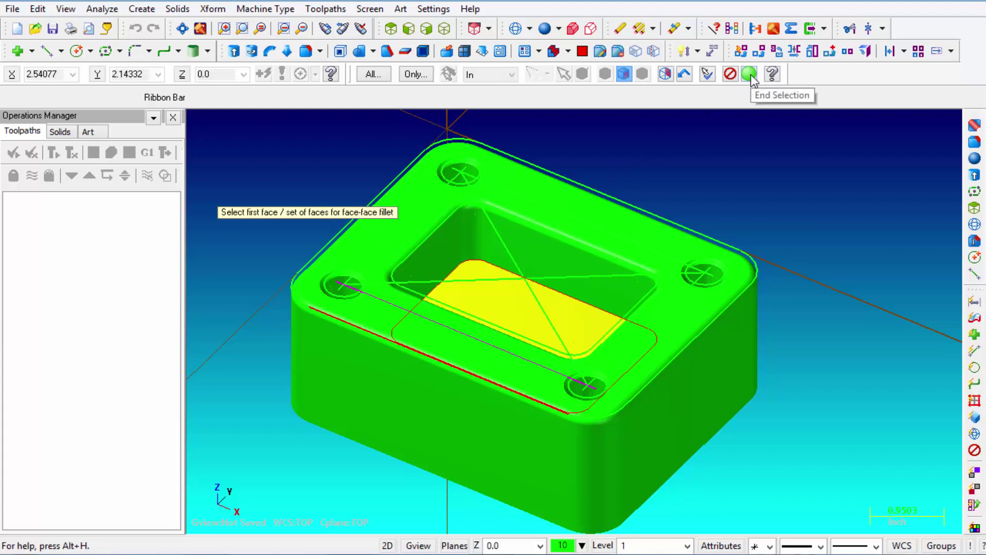
left_click(750, 76)
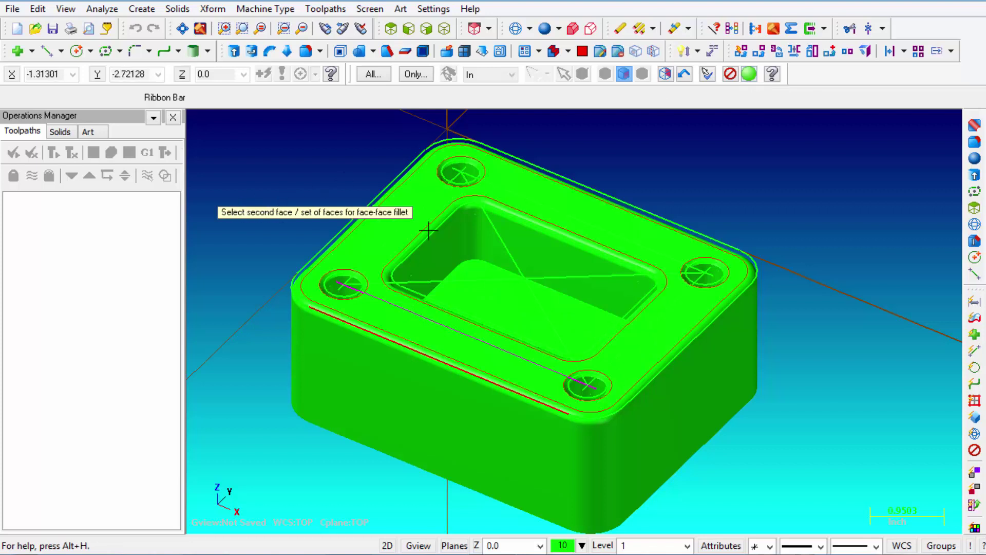
- Set the pocket's side and corner walls as the second face set and apply the face-face fillet with radius 0.25
left_click(527, 252)
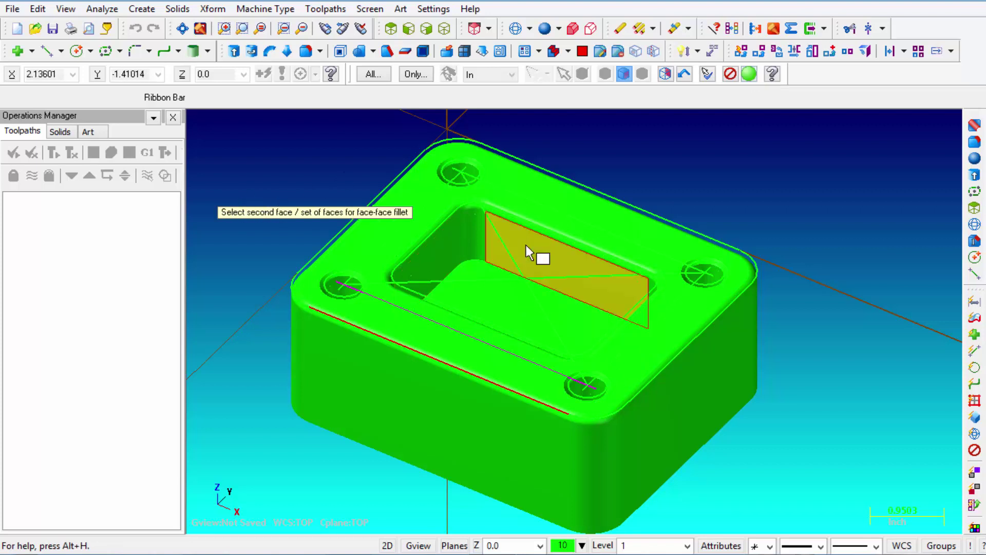
left_click(472, 242)
middle_click_drag(449, 254, 579, 315)
left_click(485, 259)
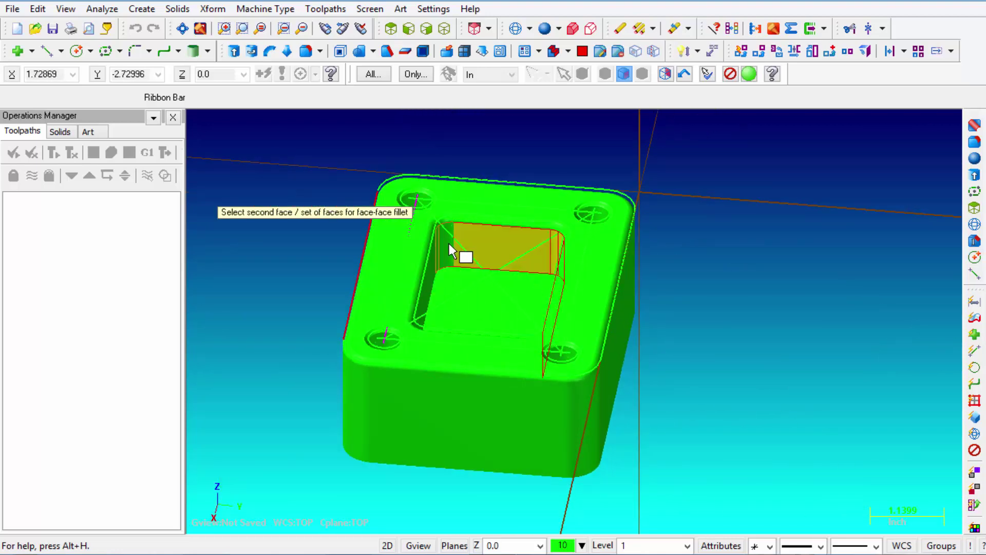
middle_click_drag(436, 262, 720, 258)
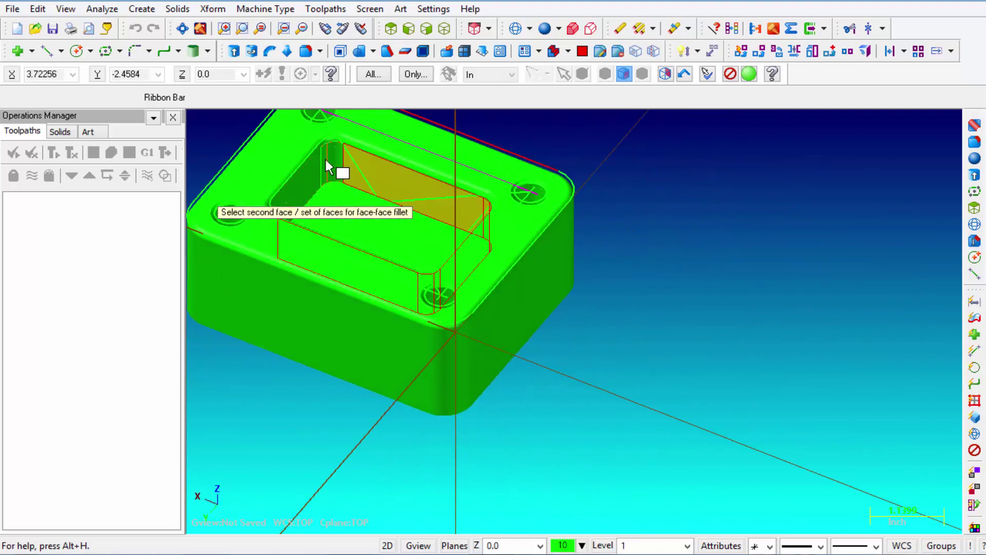
middle_click_drag(733, 257, 887, 184)
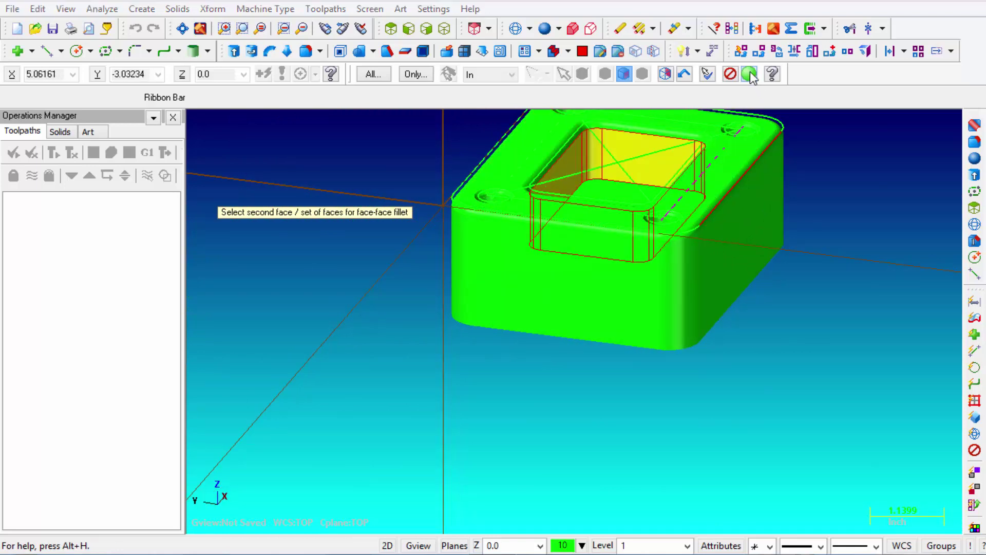
left_click(750, 73)
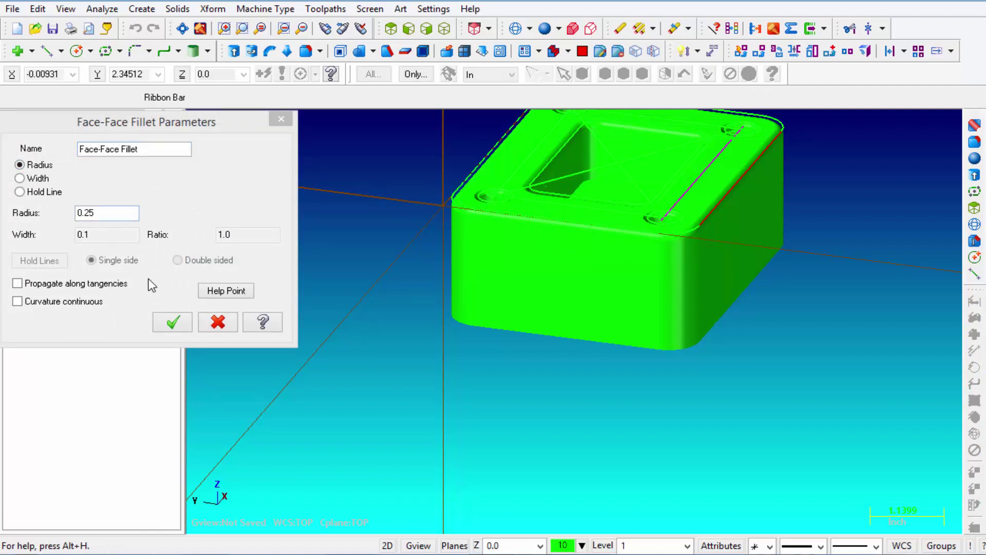
left_click(173, 322)
- Inspect the filleted pocket floor from several angles and display the part as wireframe in the top view
scroll(616, 432, "down", 2)
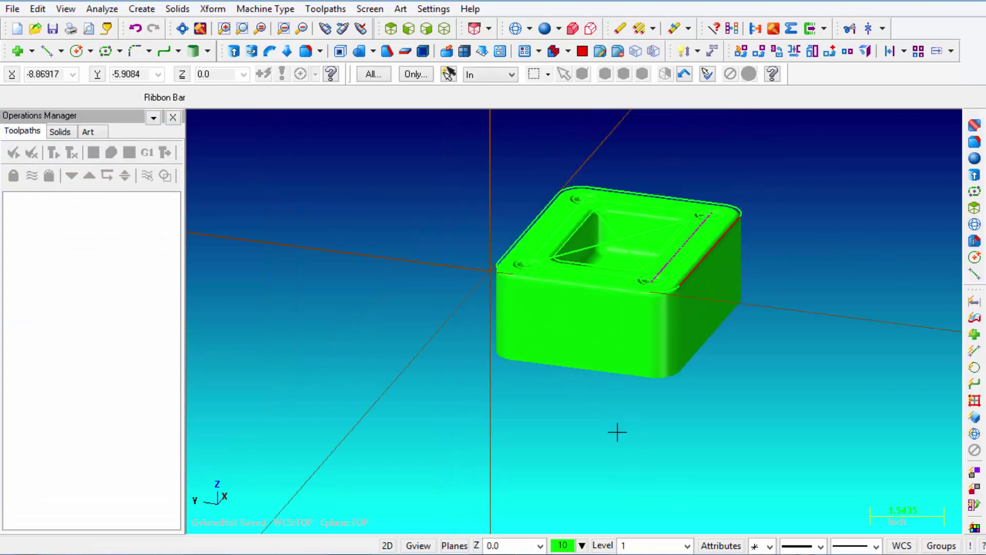
scroll(614, 231, "up", 2)
middle_click_drag(603, 229, 683, 289)
scroll(674, 252, "up", 1)
scroll(637, 153, "up", 1)
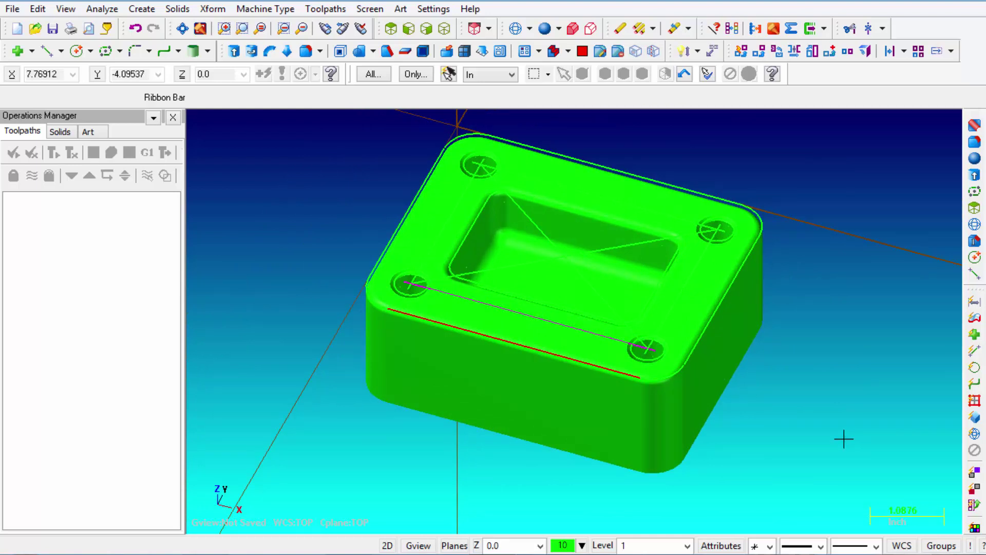
left_click(391, 30)
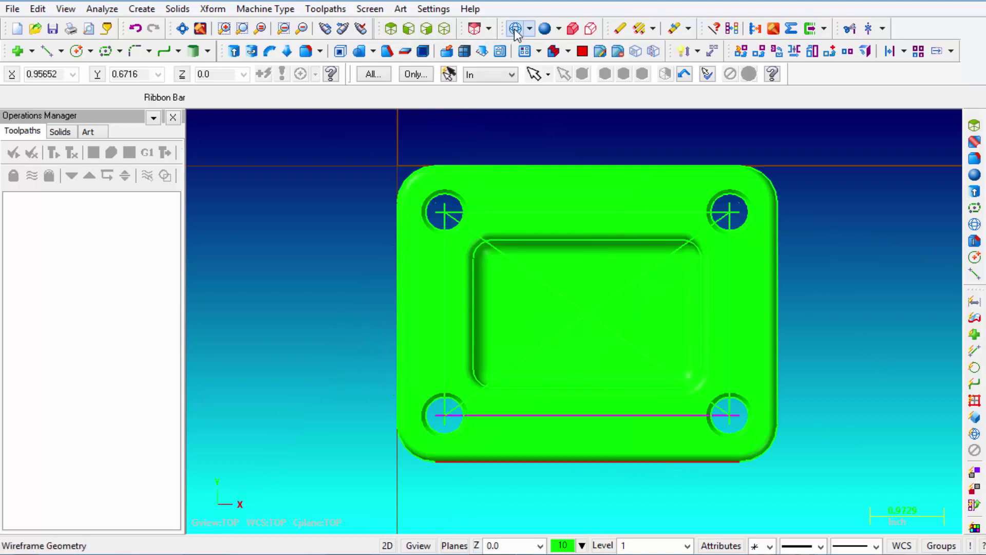
left_click(515, 28)
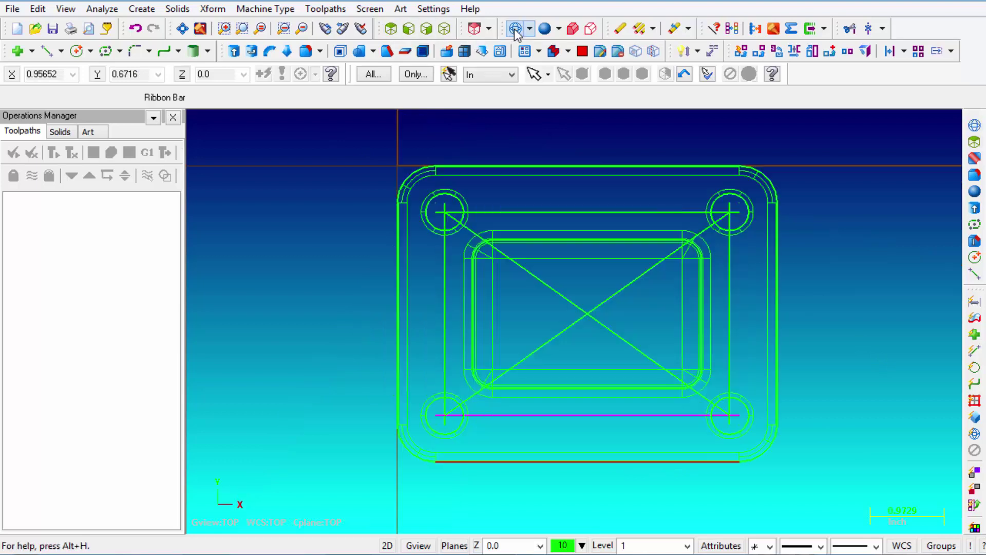
- Draw four 0.875 diameter circles, one centred on each corner hole
left_click(76, 51)
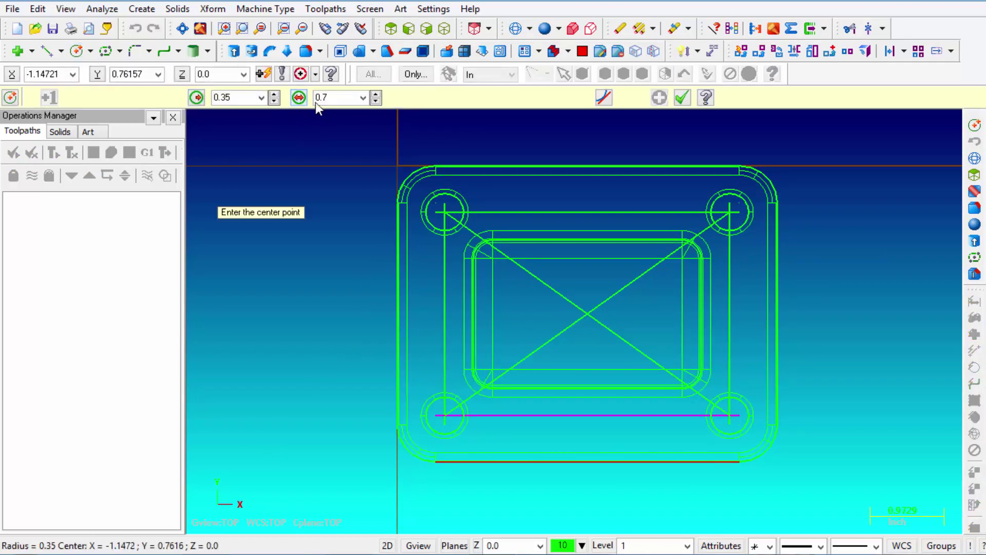
left_click(335, 96)
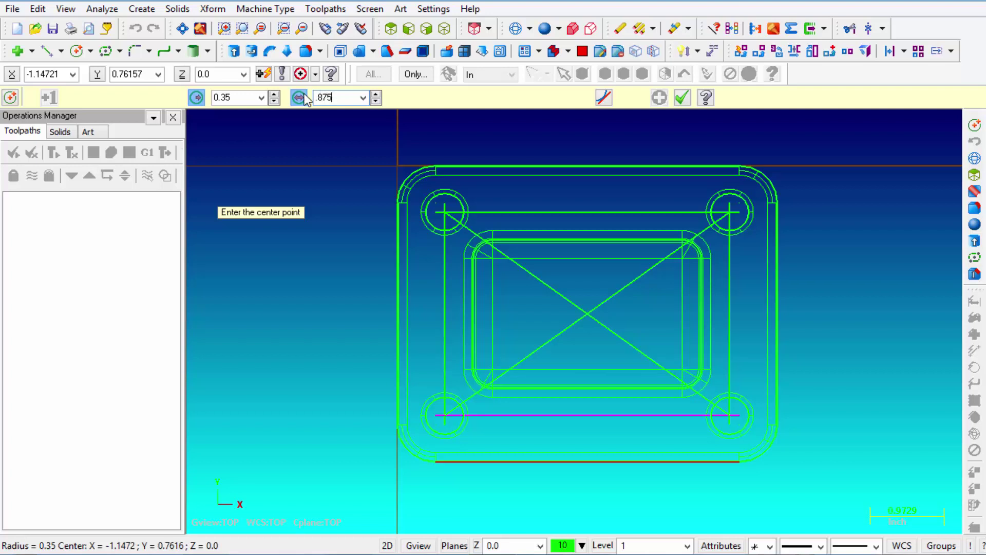
key("Return")
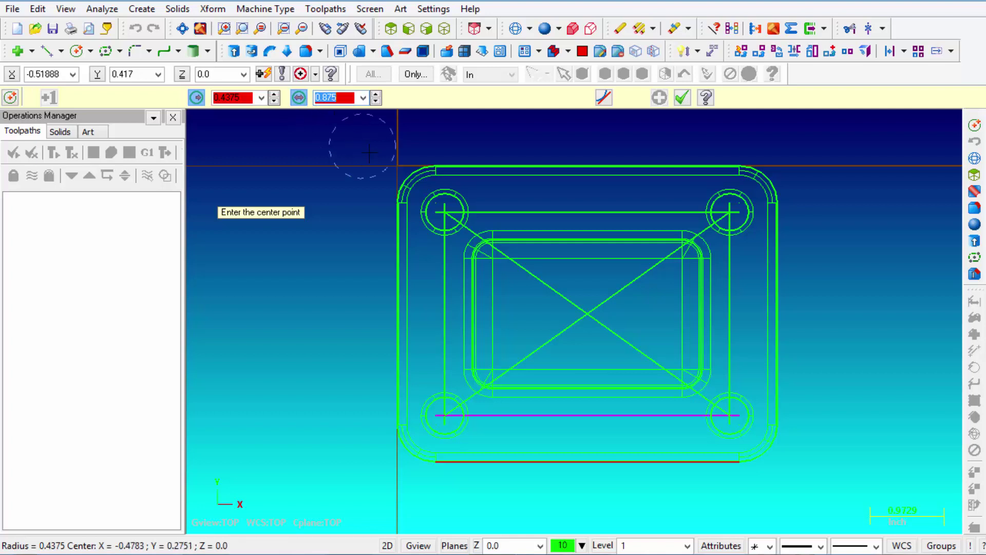
left_click(444, 212)
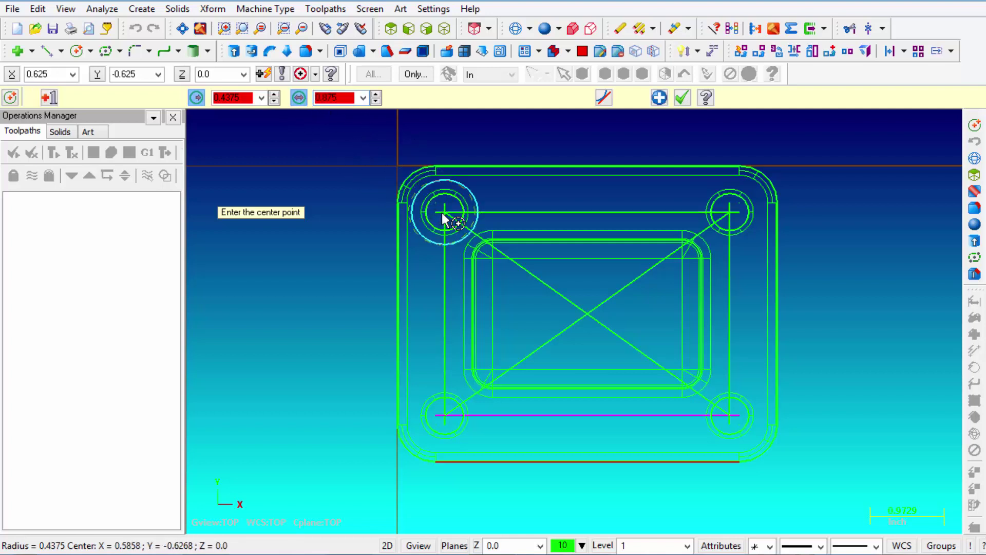
left_click(735, 233)
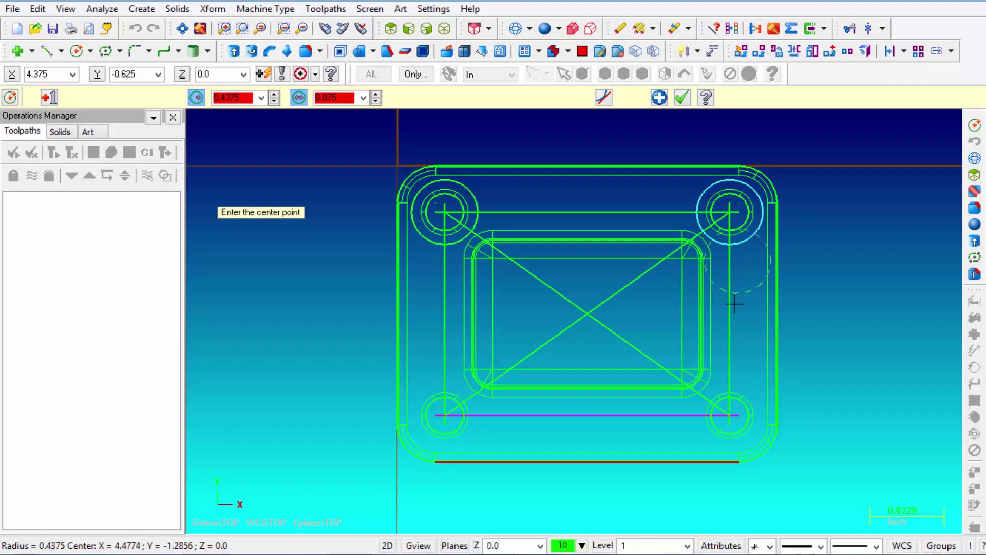
left_click(725, 420)
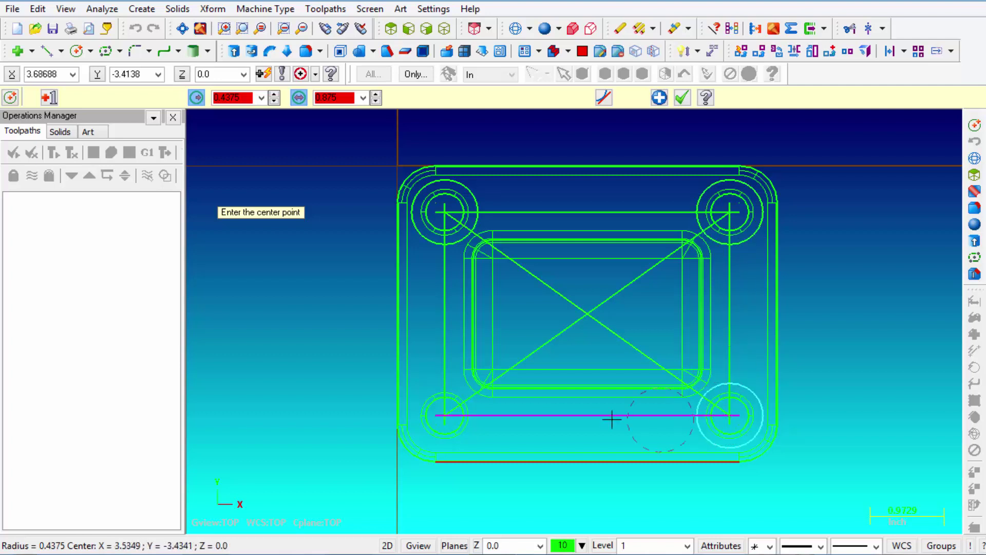
left_click(450, 422)
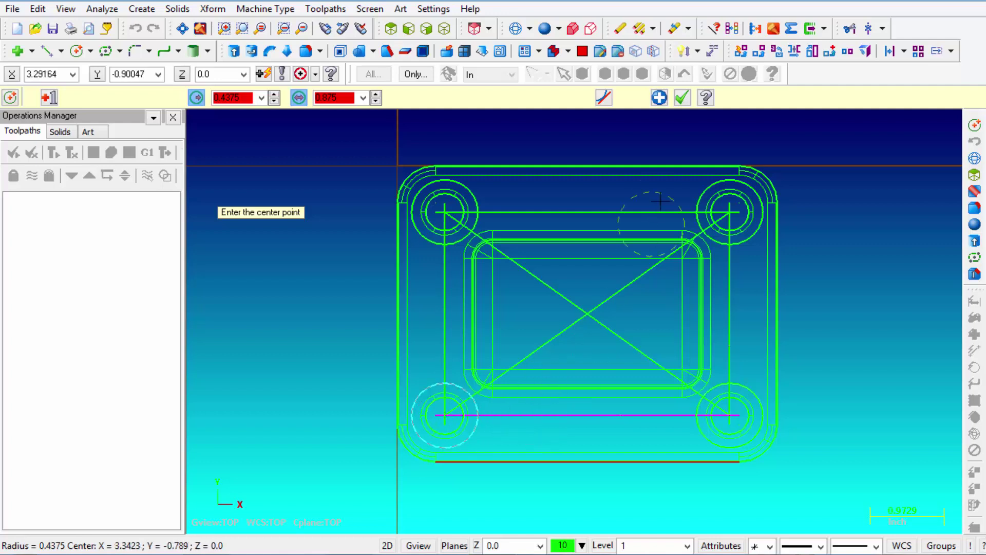
left_click(660, 101)
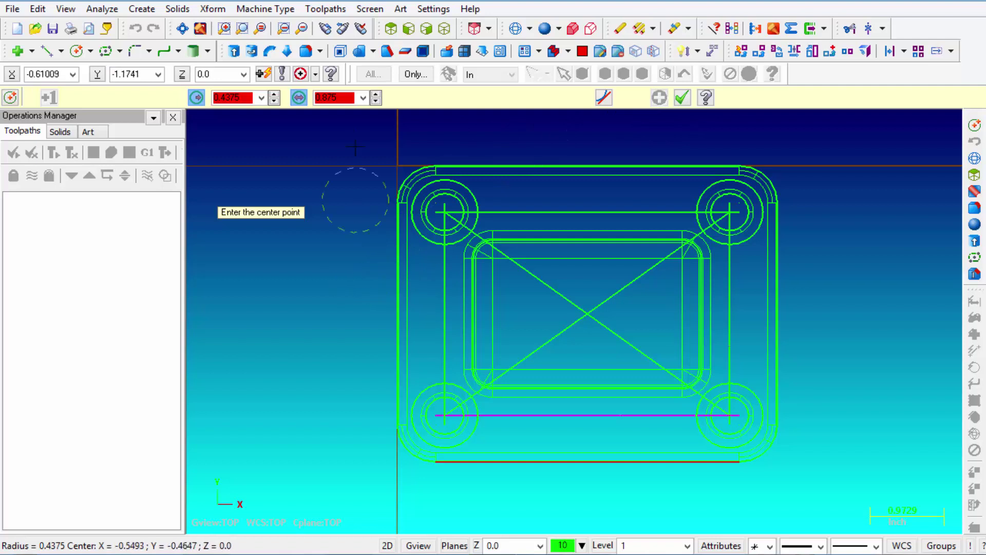
- Add a concentric 0.7 diameter circle around each of the four corner holes
left_click(301, 98)
double_click(339, 97)
type(".7")
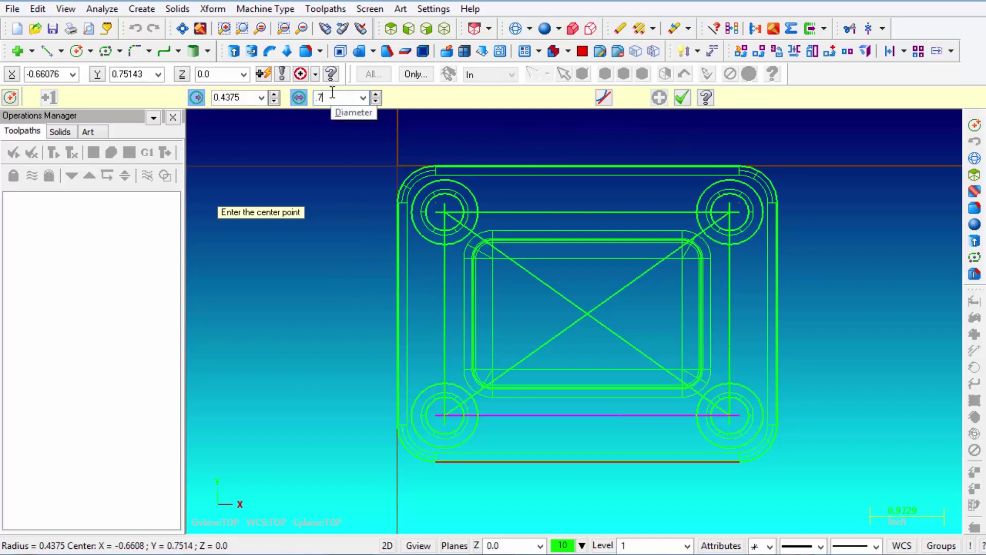
key("Return")
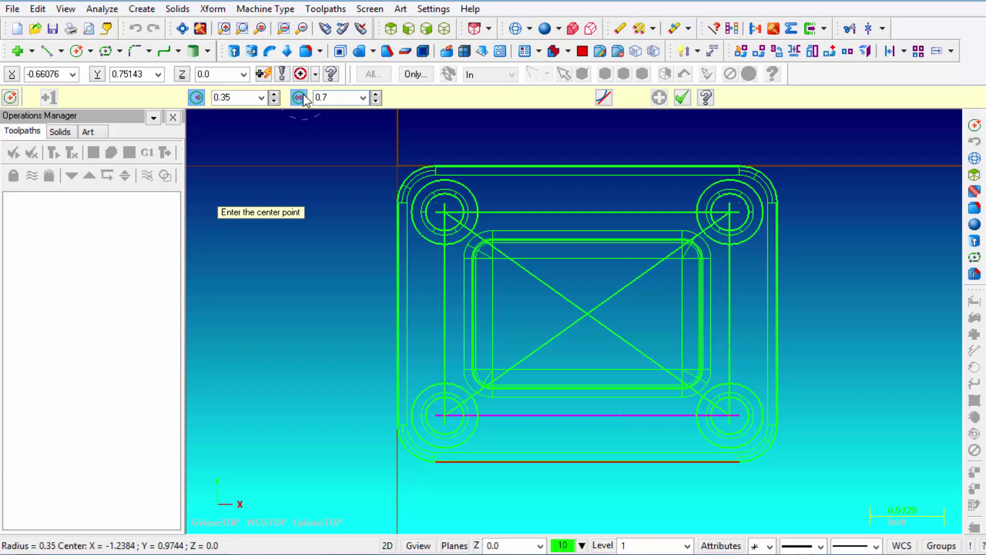
left_click(444, 211)
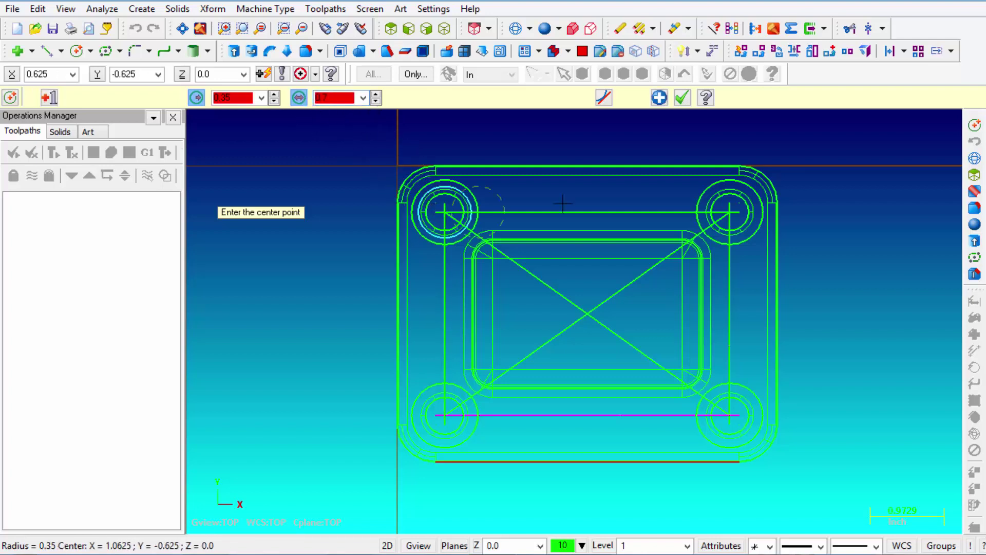
left_click(729, 212)
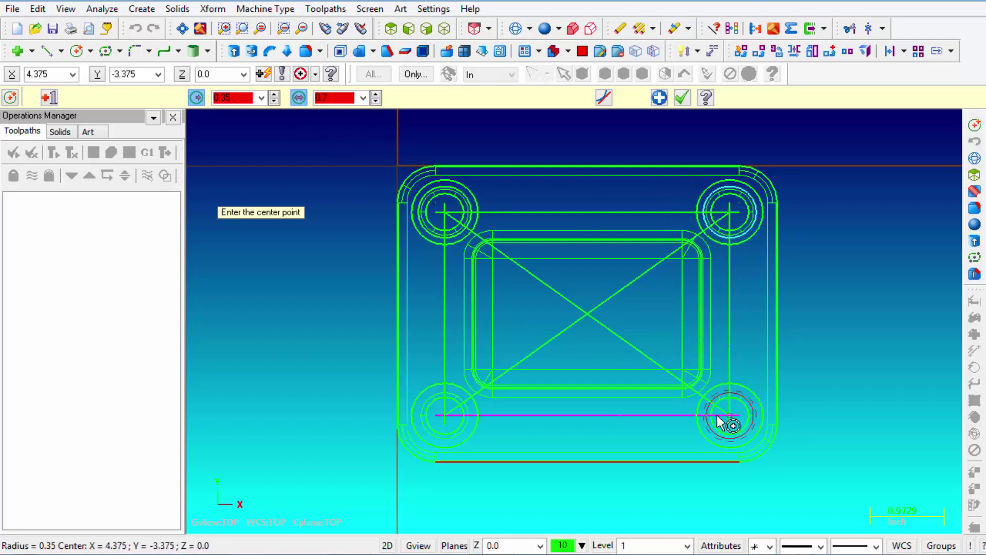
left_click(685, 414)
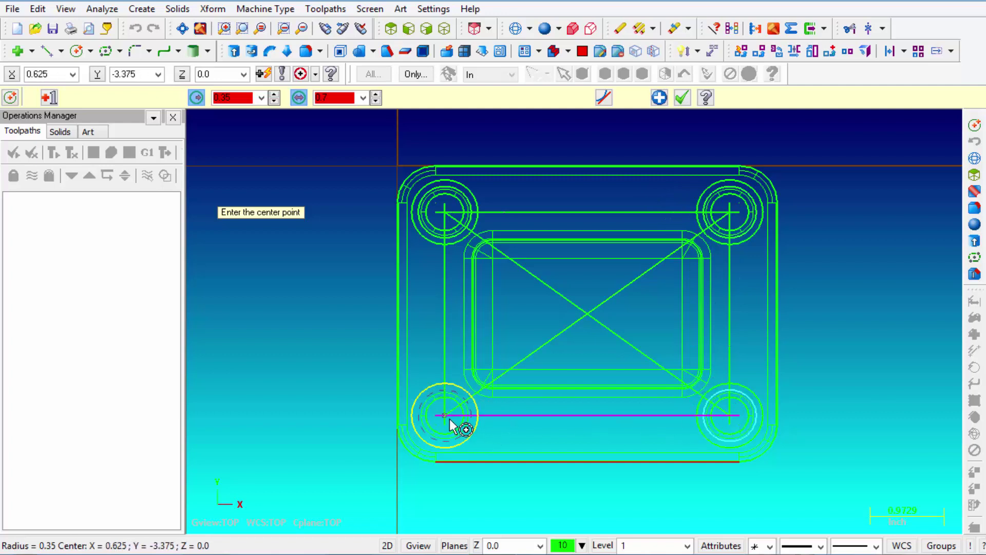
left_click(455, 415)
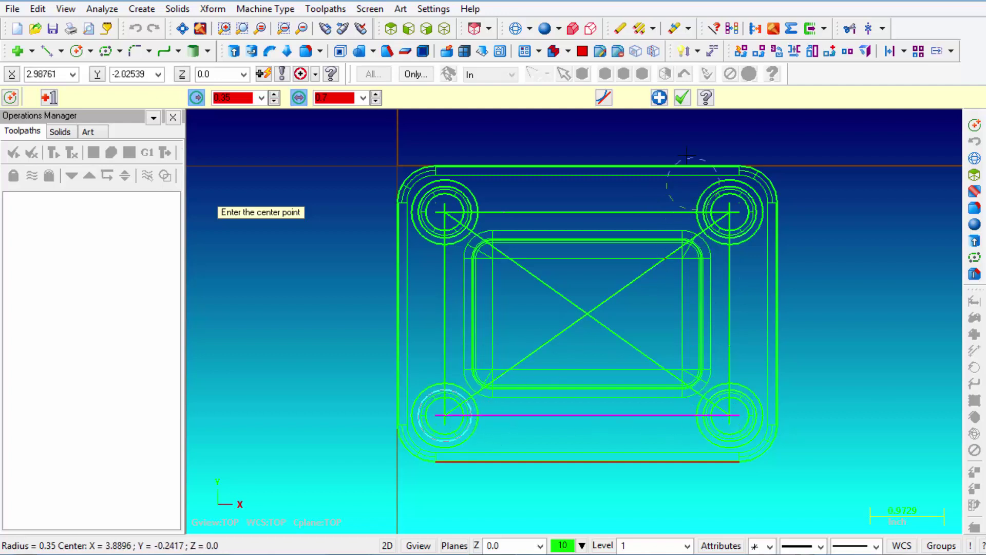
left_click(682, 98)
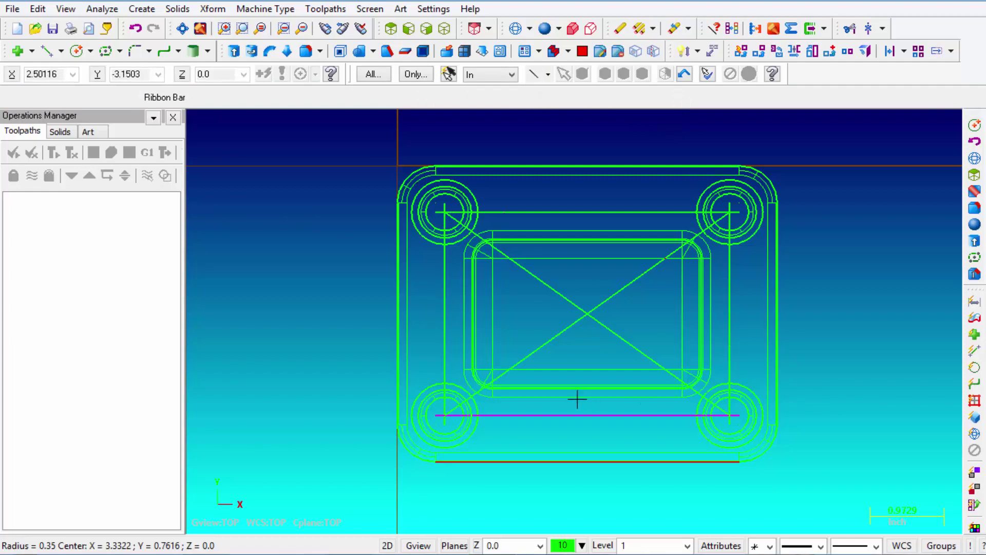
- Start a solid extrusion and chain both ring circles, 0.875 and 0.7 diameter, around each of the four corner holes
middle_click_drag(550, 319, 613, 264)
scroll(613, 264, "up", 4)
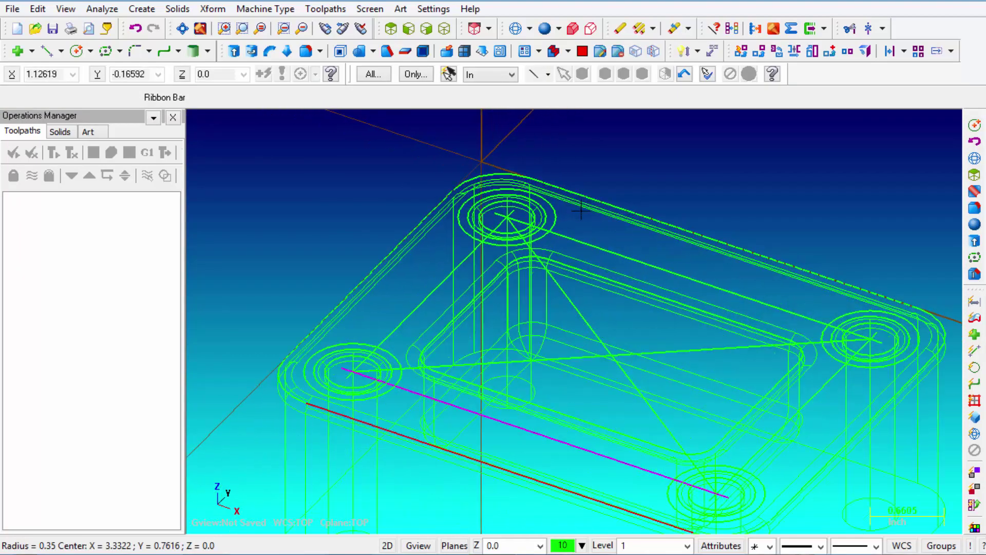
scroll(571, 223, "up", 1)
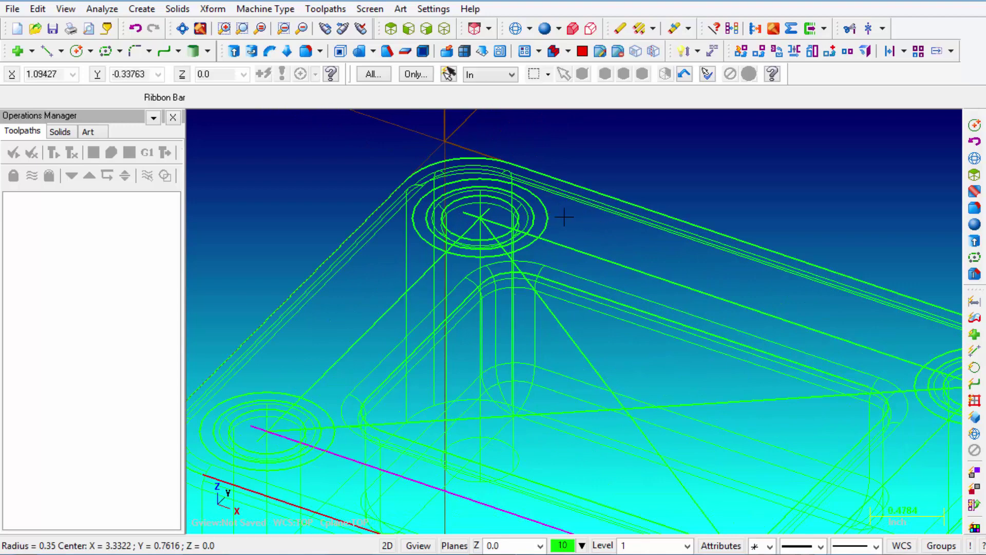
scroll(334, 173, "down", 1)
scroll(335, 173, "down", 3)
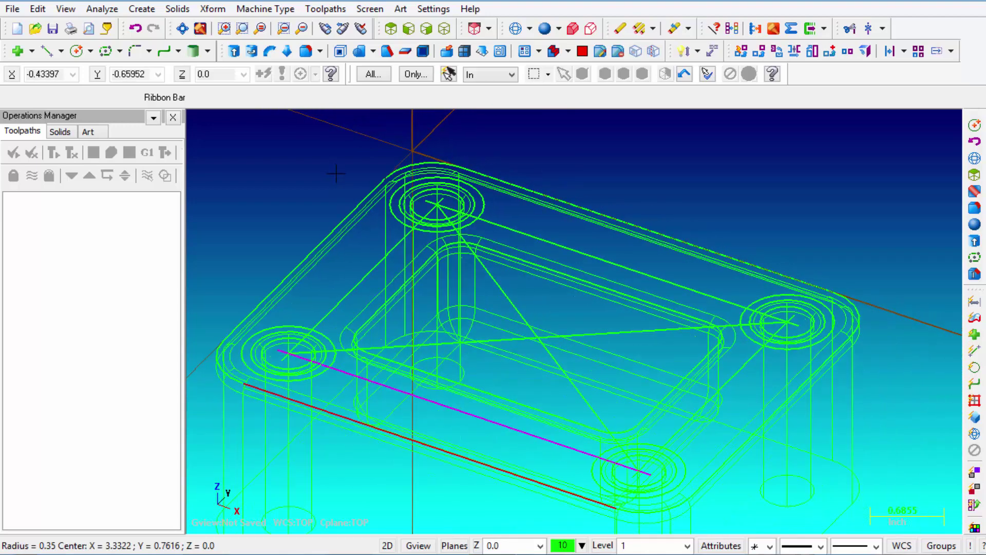
left_click(187, 13)
left_click(198, 27)
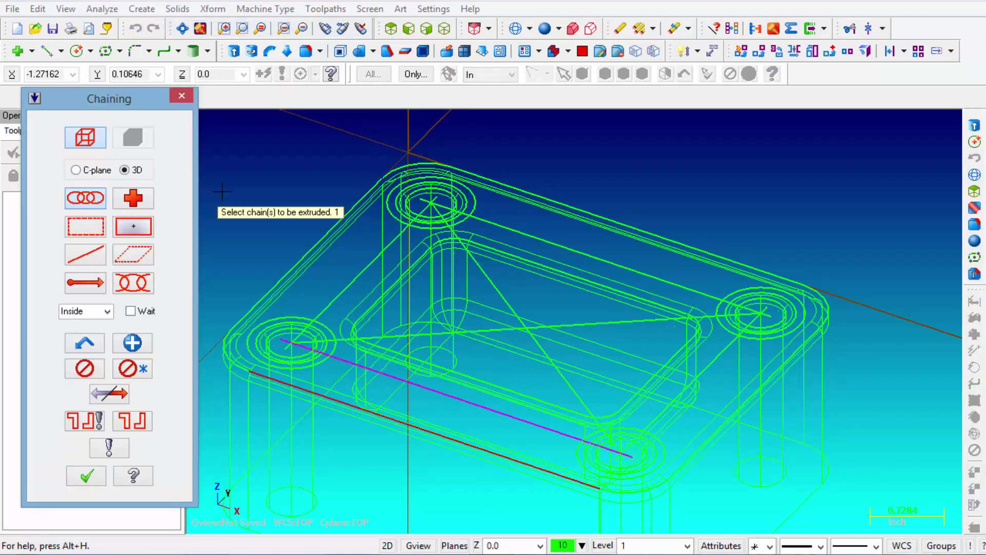
left_click(389, 221)
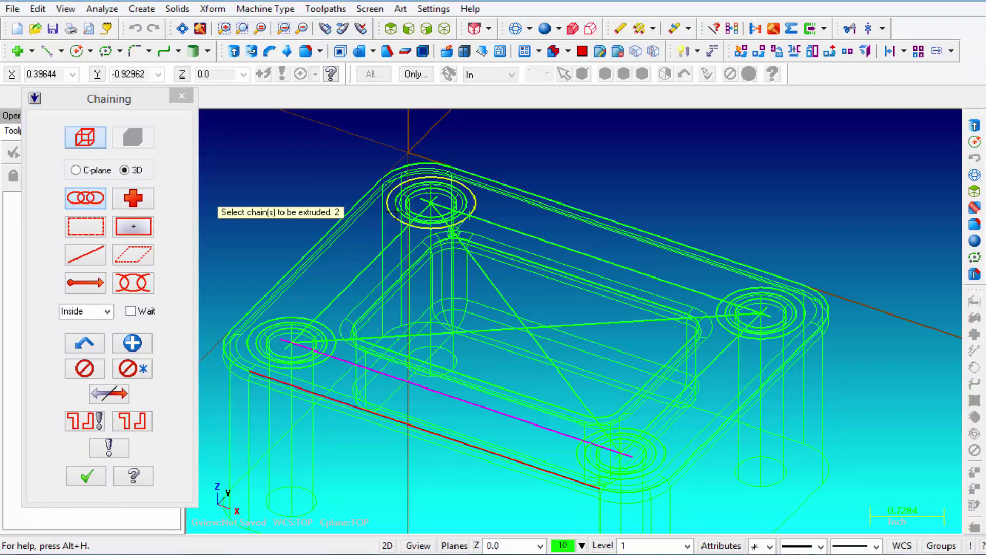
left_click(399, 212)
left_click(742, 292)
left_click(742, 295)
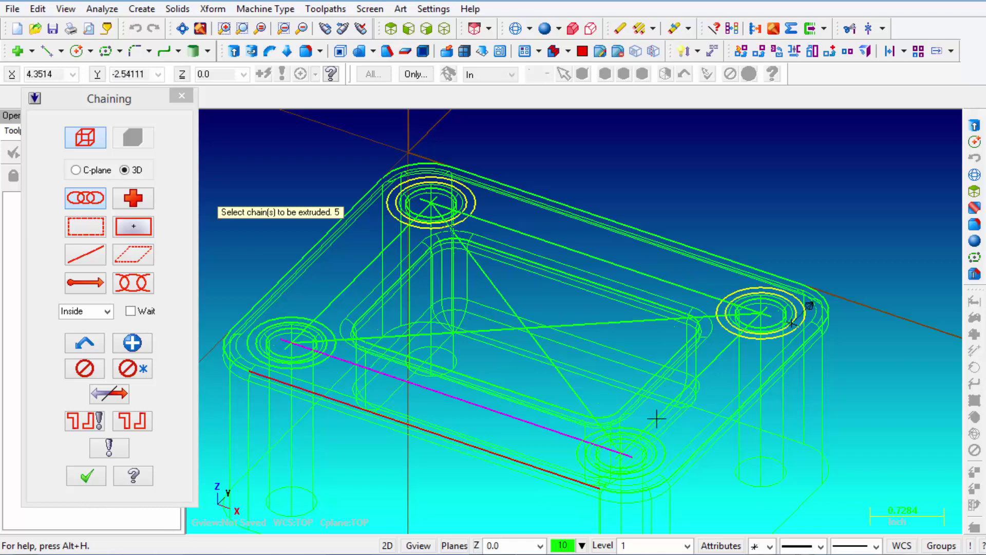
left_click(632, 427)
left_click(632, 429)
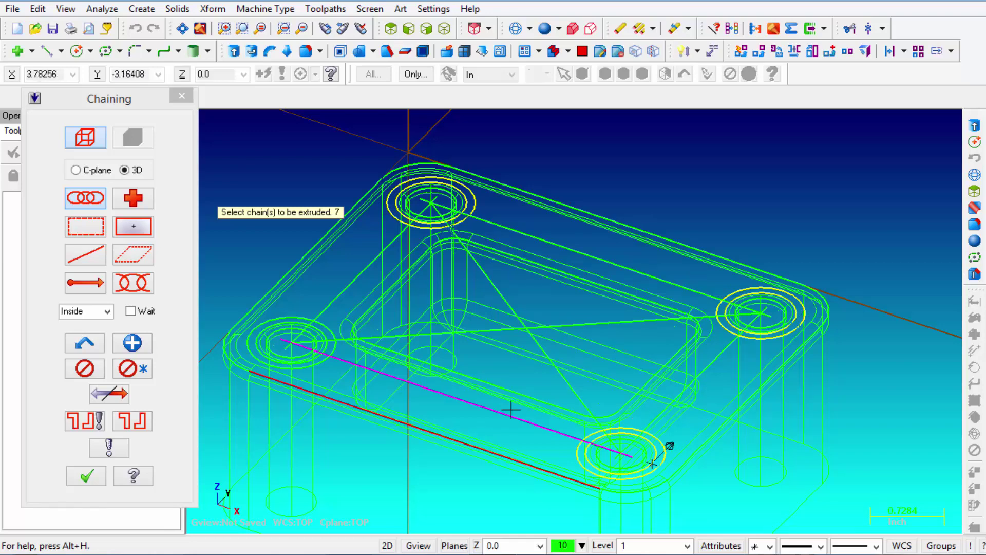
left_click(327, 325)
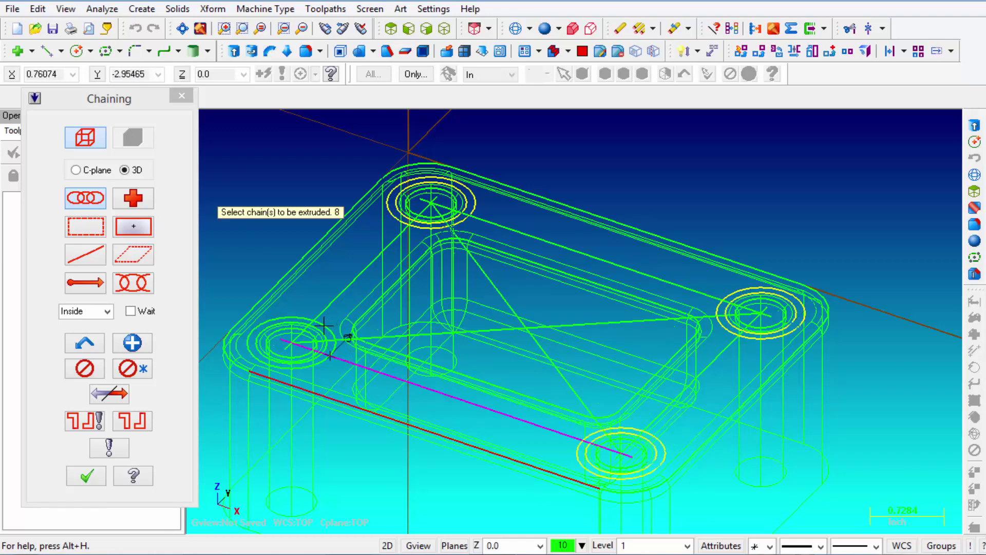
left_click(325, 329)
left_click(98, 473)
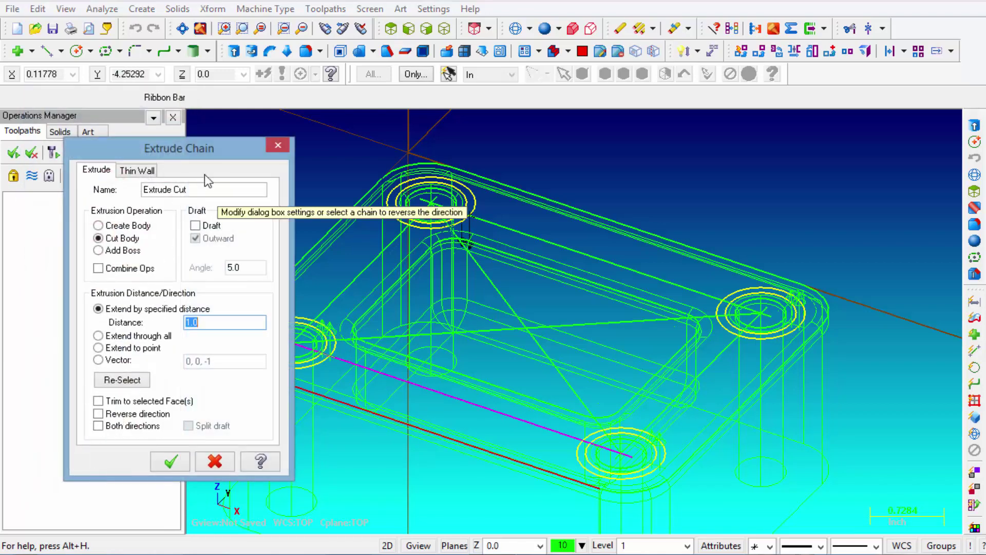
- Reverse the extrusion direction of the ring circles at the back corner nearest the origin so they point upward
left_click_drag(219, 154, 180, 127)
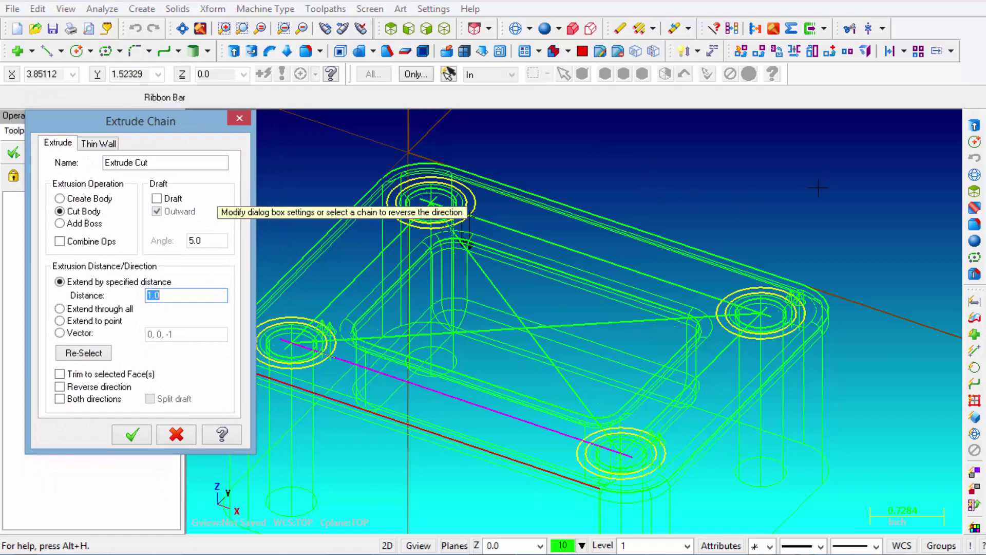
scroll(791, 167, "down", 1)
scroll(501, 216, "up", 4)
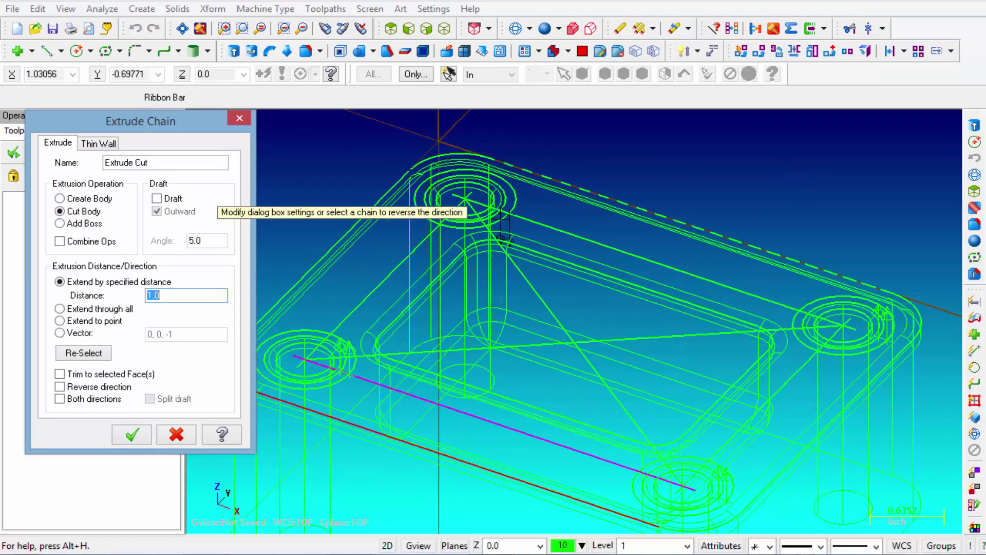
scroll(506, 221, "down", 2)
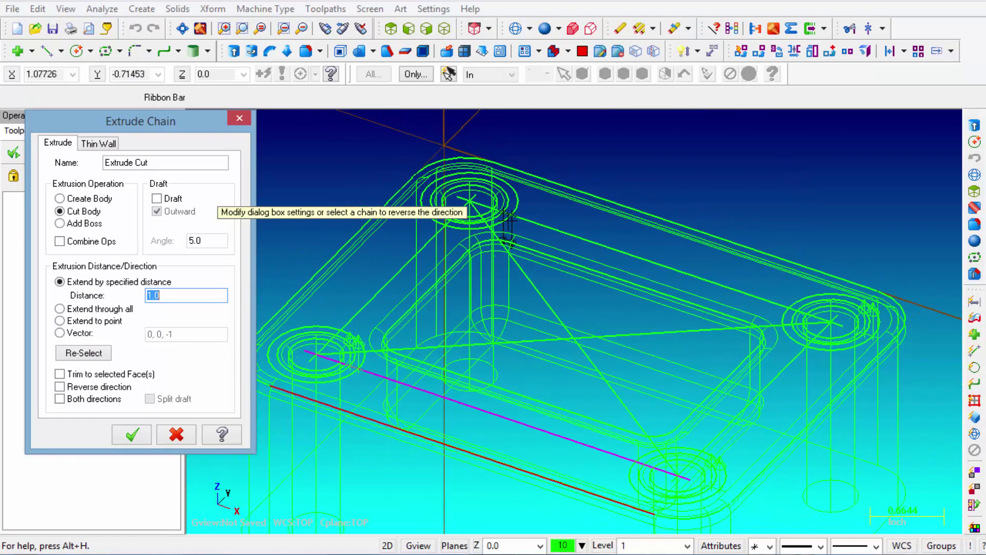
scroll(534, 195, "up", 2)
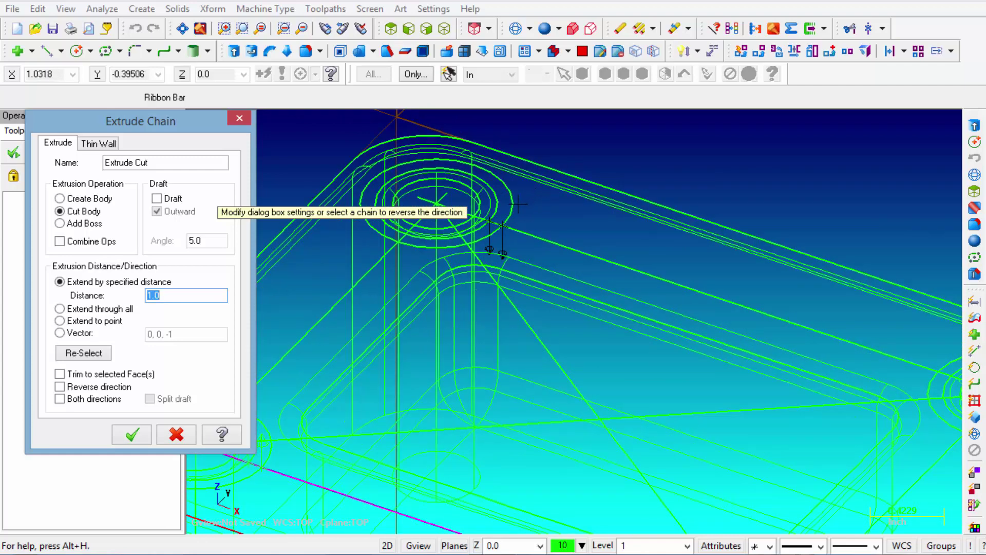
left_click(518, 204)
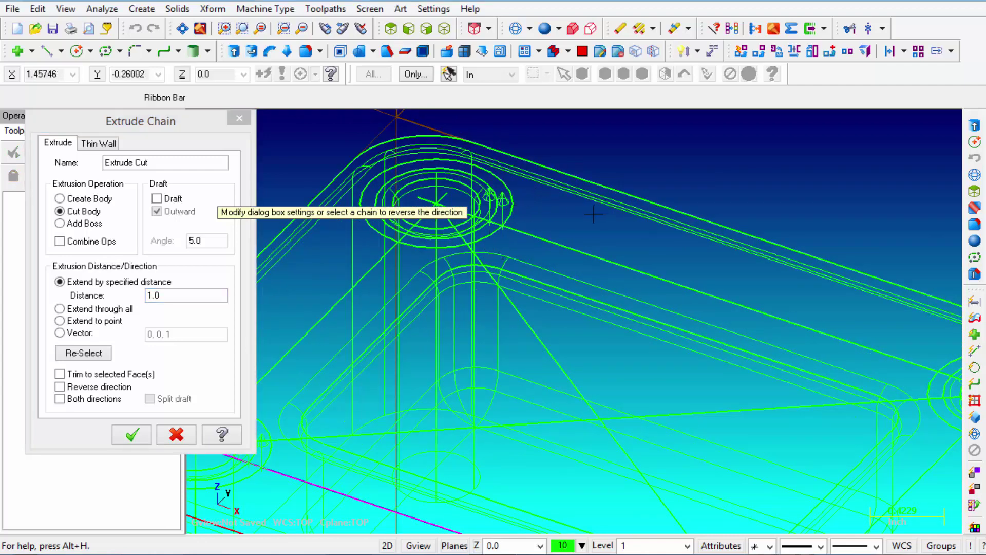
scroll(594, 213, "down", 5)
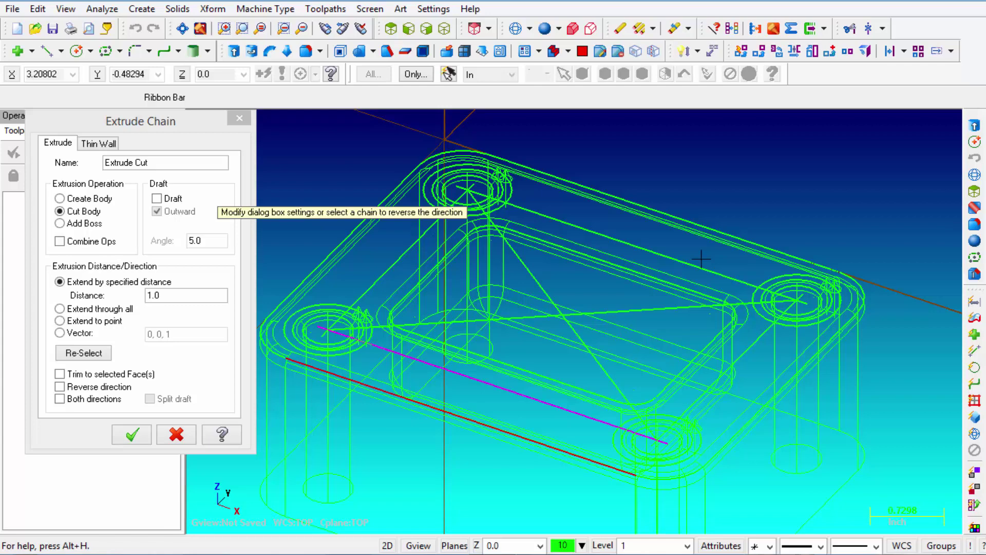
- Extrude the selected ring circles as an added boss with a distance of 0.2
left_click(60, 224)
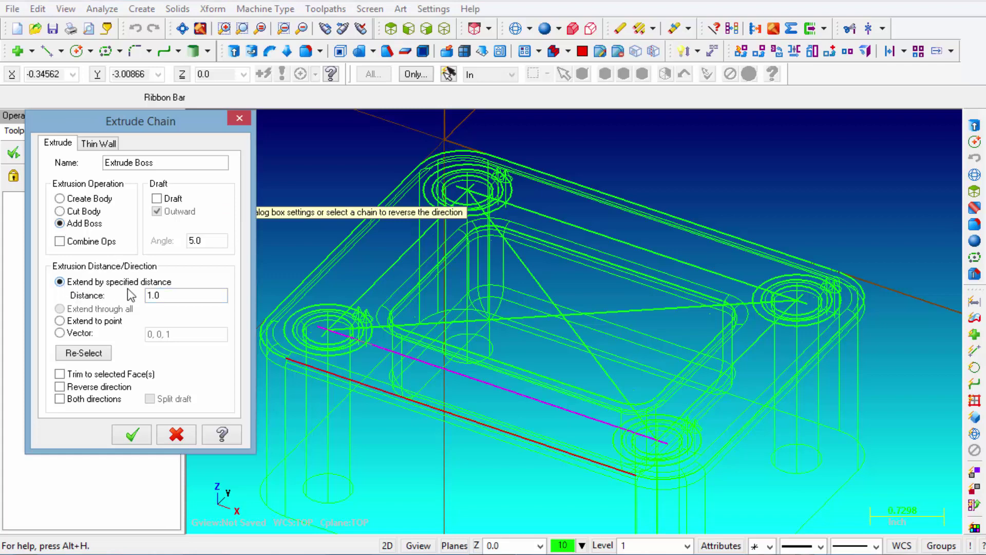
double_click(161, 294)
type(".2")
left_click(148, 436)
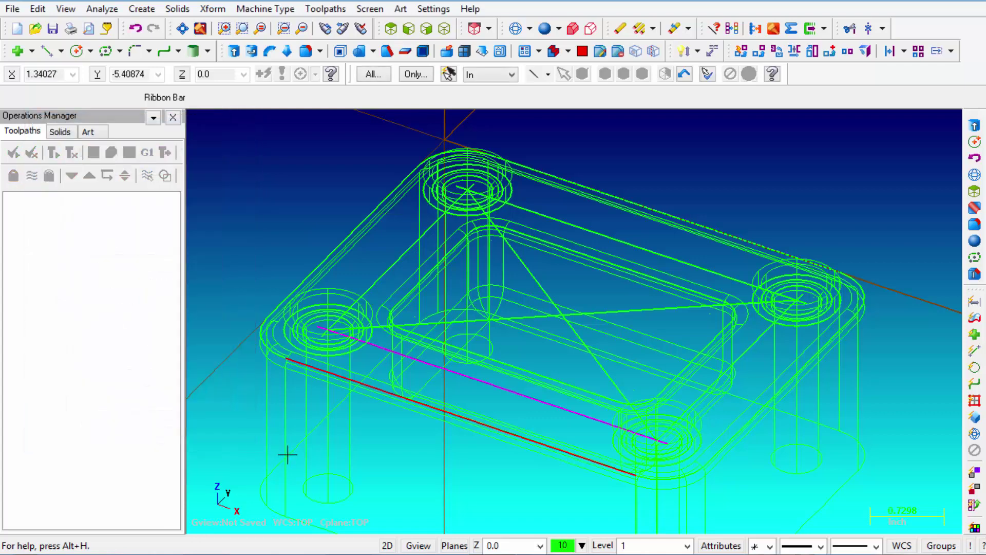
- Display the part shaded and examine the raised rings around the four holes
middle_click_drag(288, 209, 295, 191)
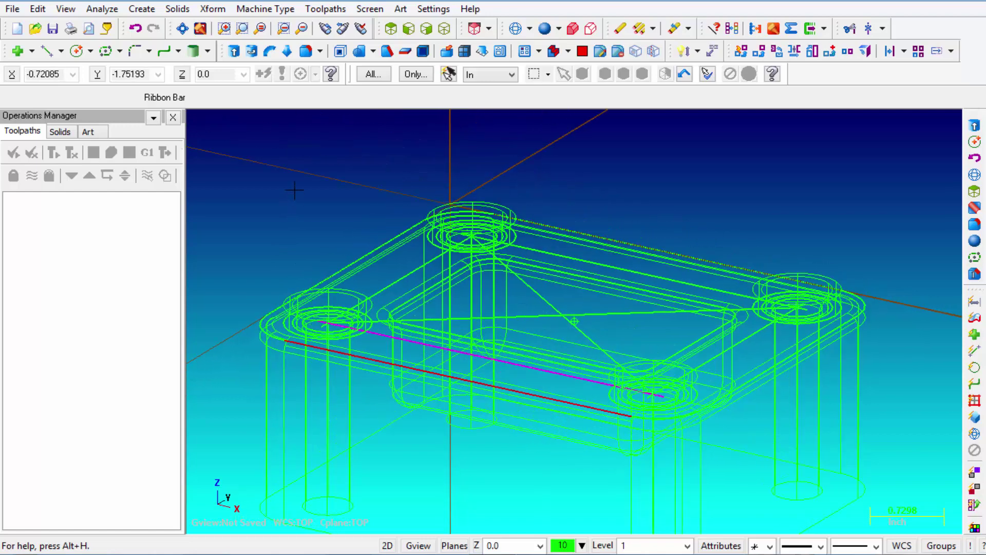
left_click(546, 28)
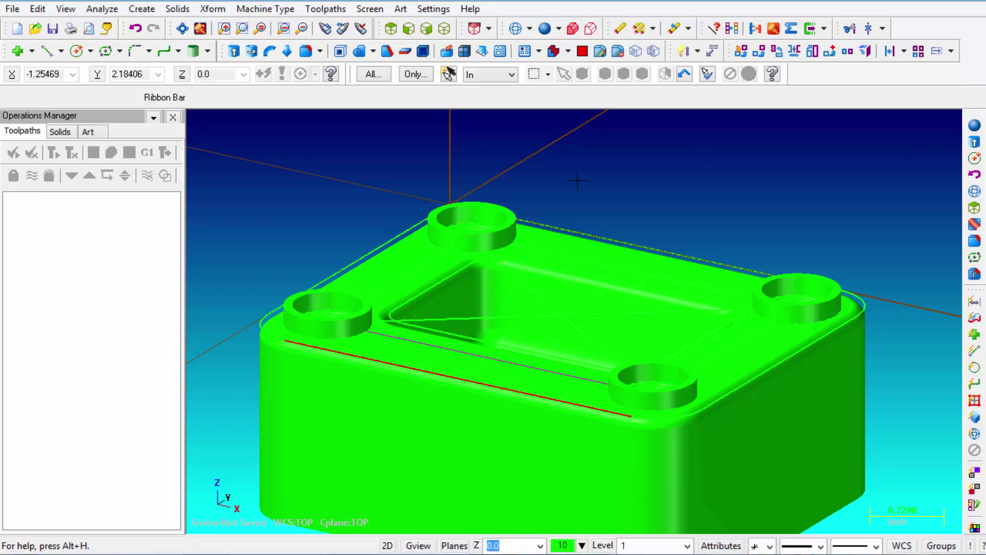
scroll(579, 185, "down", 2)
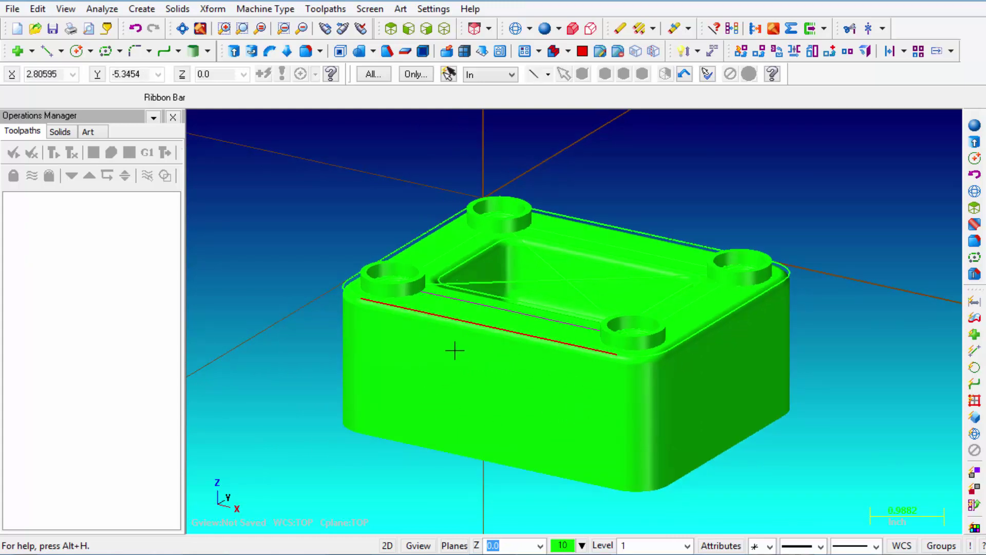
- Switch to the front view and construction plane and set the construction depth to 4.0 from a point on the block's front face
left_click(409, 30)
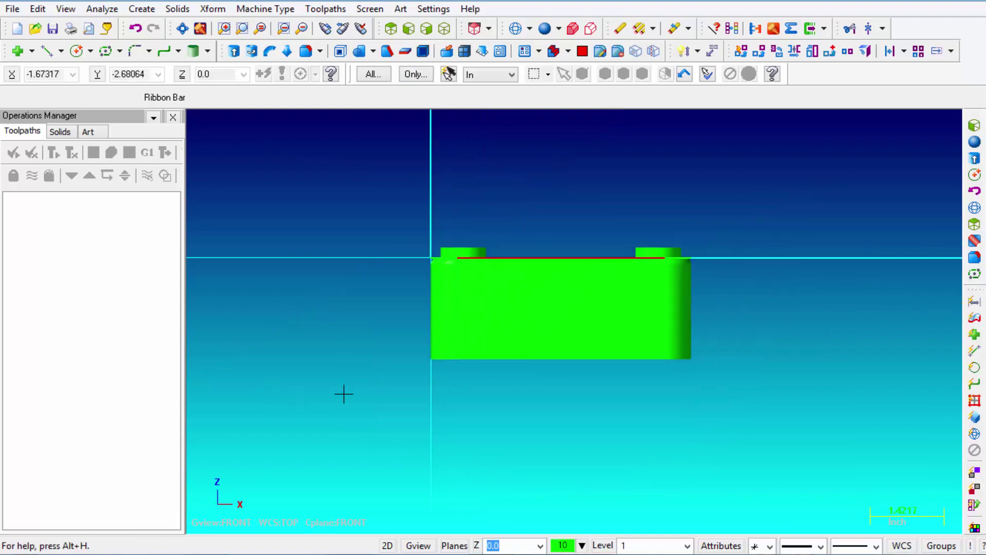
scroll(554, 285, "up", 2)
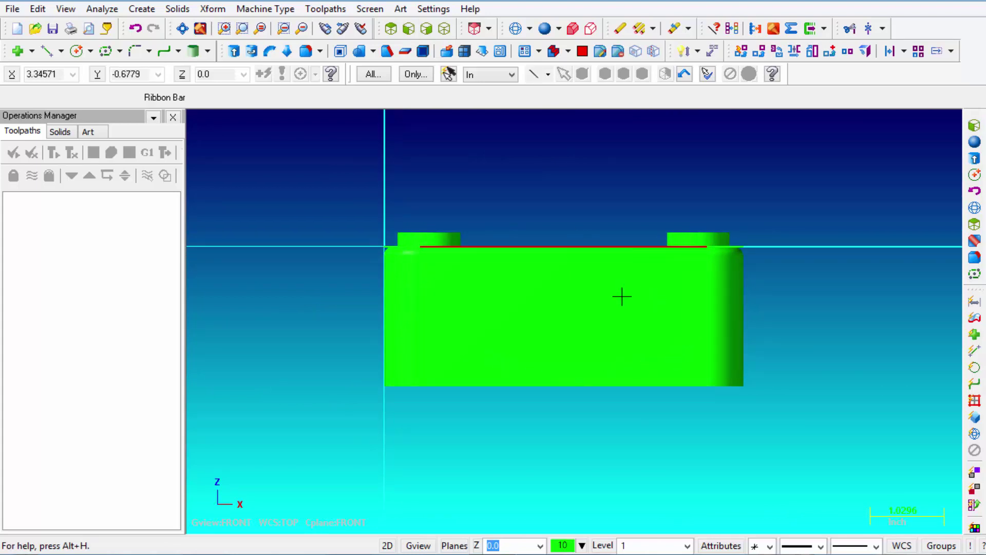
middle_click_drag(590, 193, 622, 208)
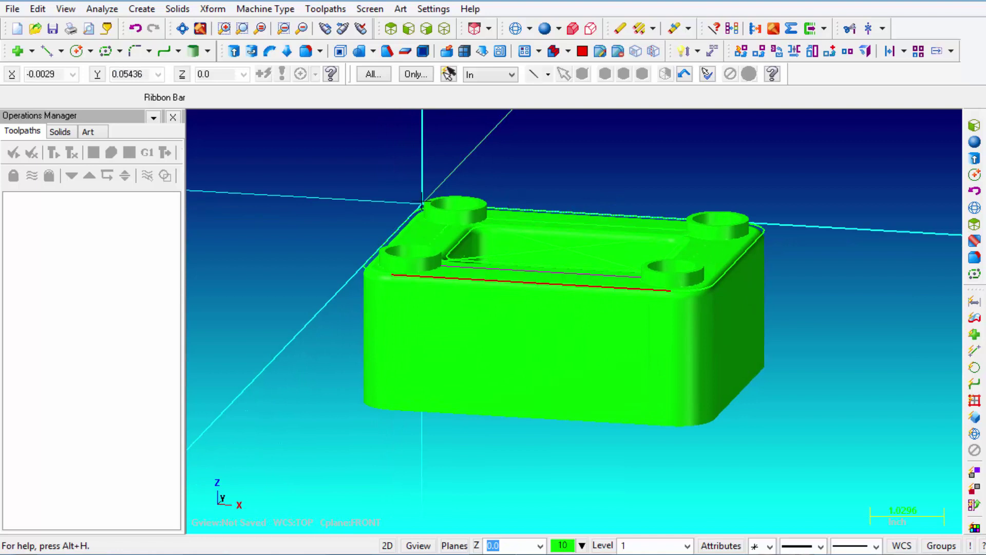
left_click(478, 546)
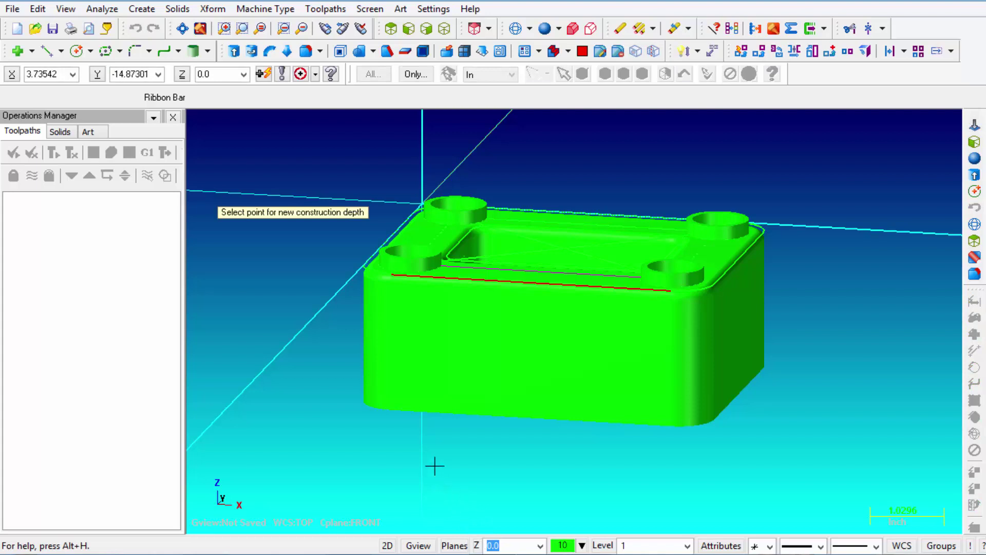
left_click(397, 428)
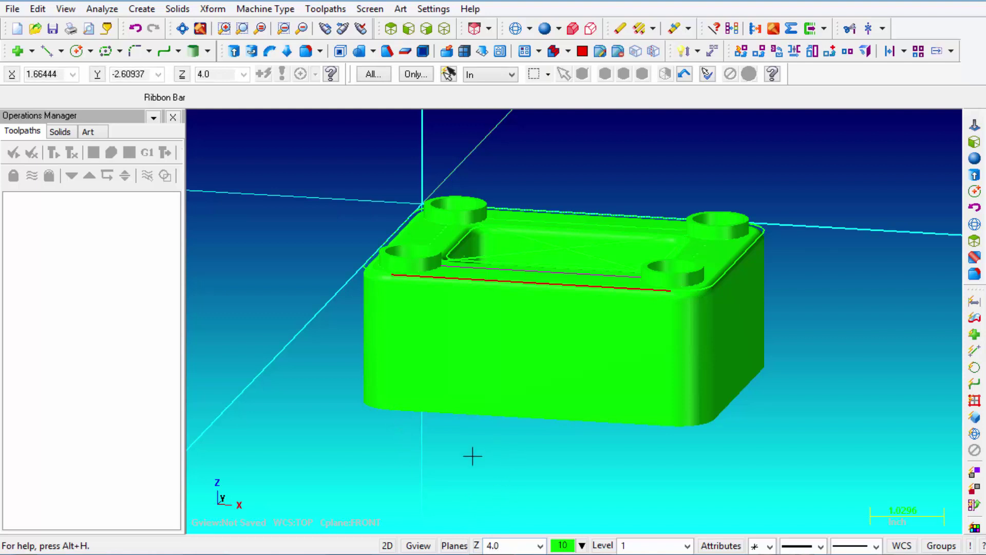
left_click(409, 30)
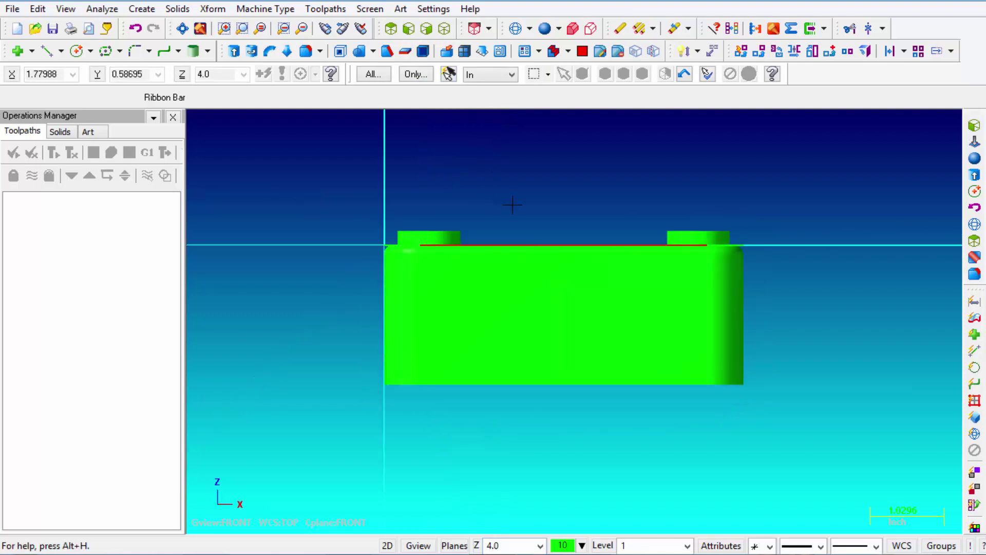
- Display the part as wireframe and draw two crossing diagonal lines between the opposite corners of the block's front face
left_click(516, 29)
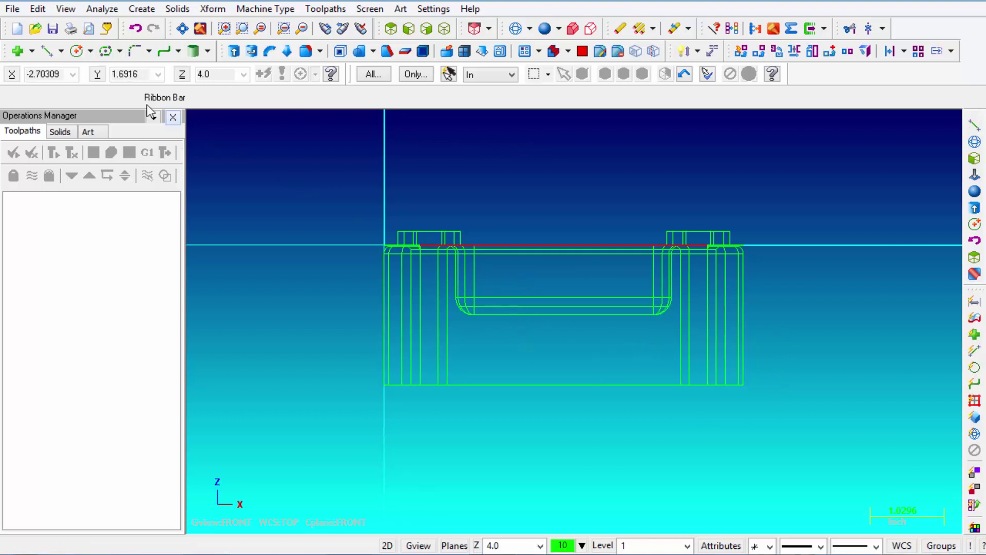
left_click(48, 52)
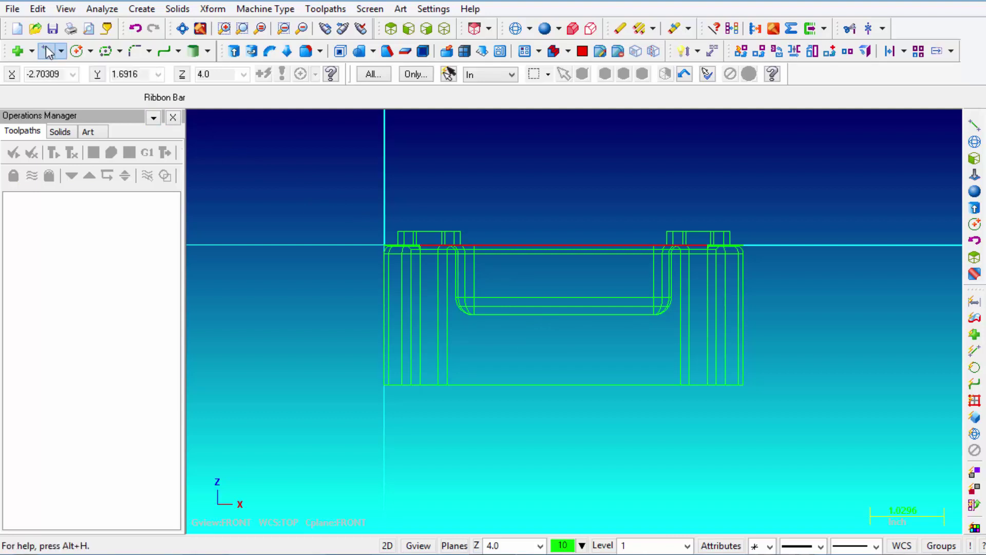
left_click(384, 245)
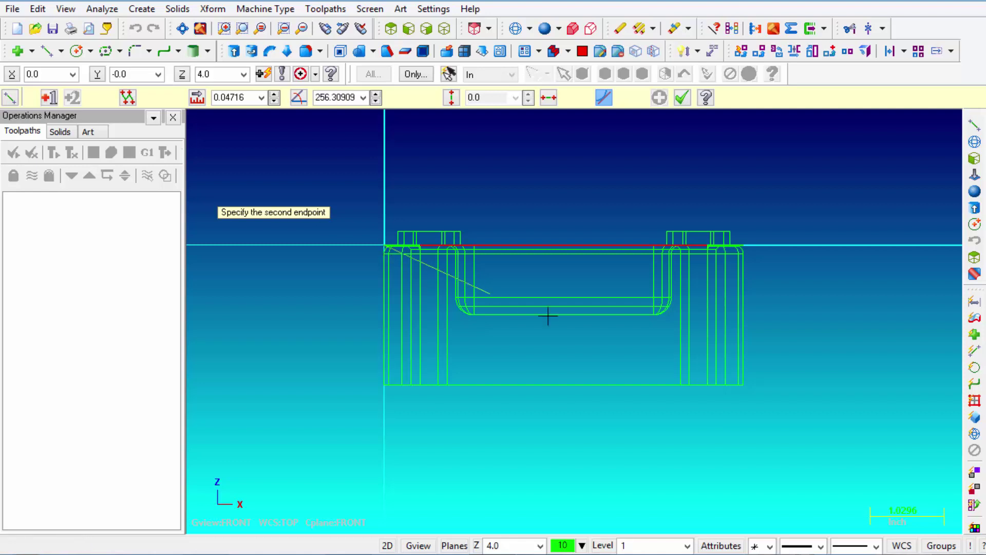
scroll(755, 393, "up", 3)
scroll(752, 399, "up", 1)
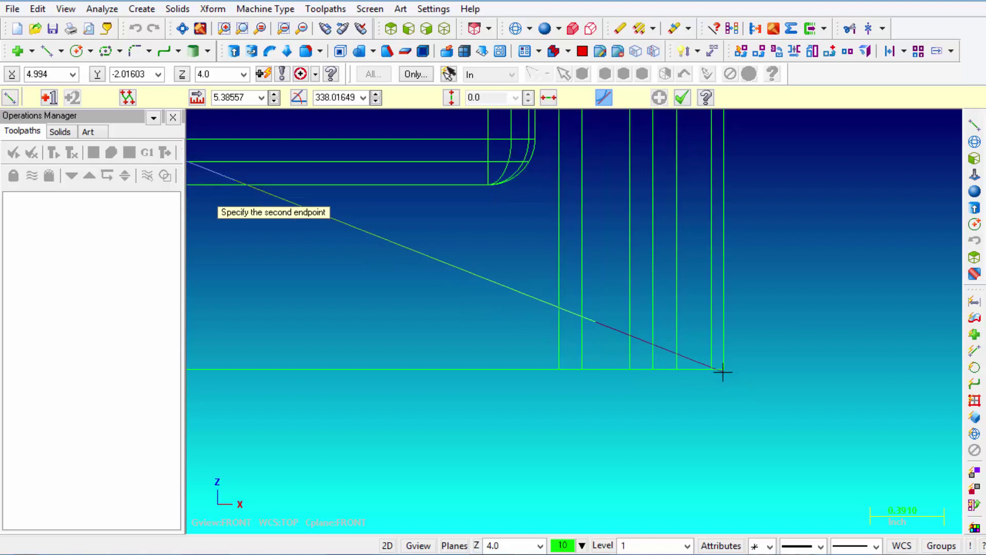
left_click(720, 368)
scroll(848, 391, "down", 2)
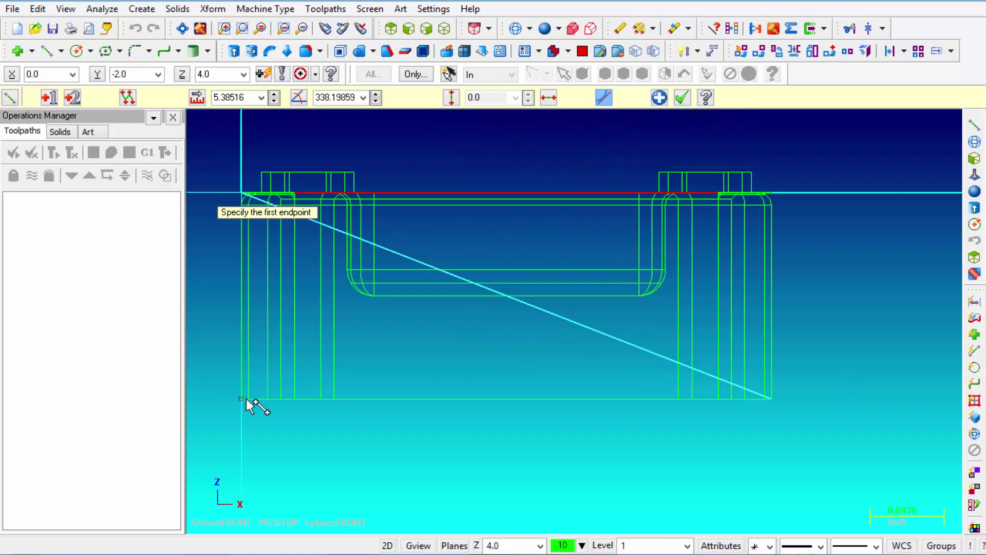
left_click(243, 399)
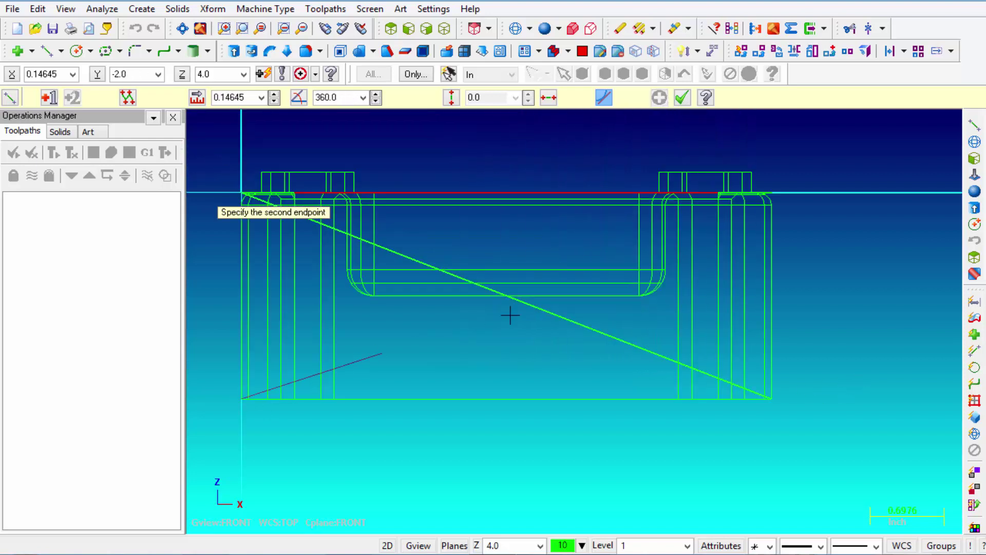
left_click(779, 197)
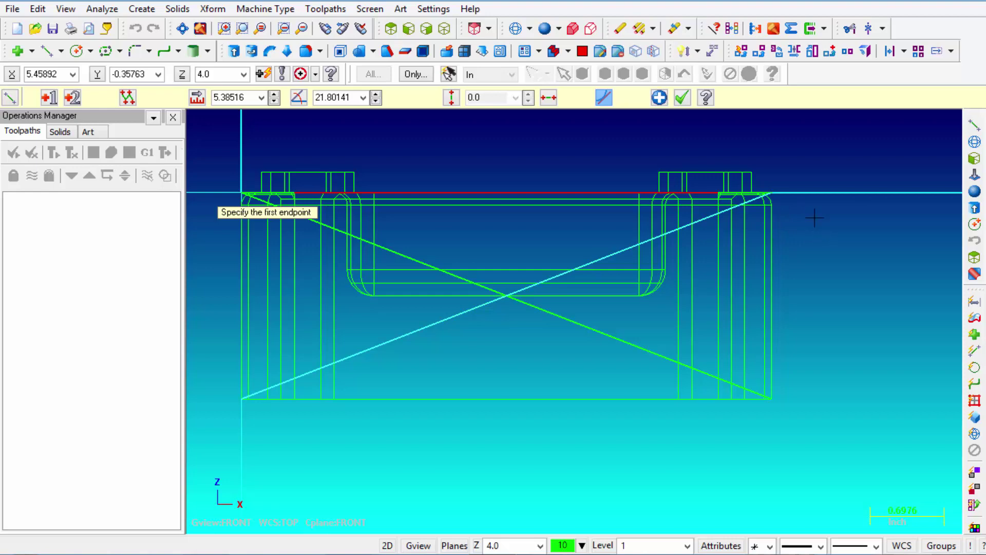
middle_click_drag(808, 210, 818, 224)
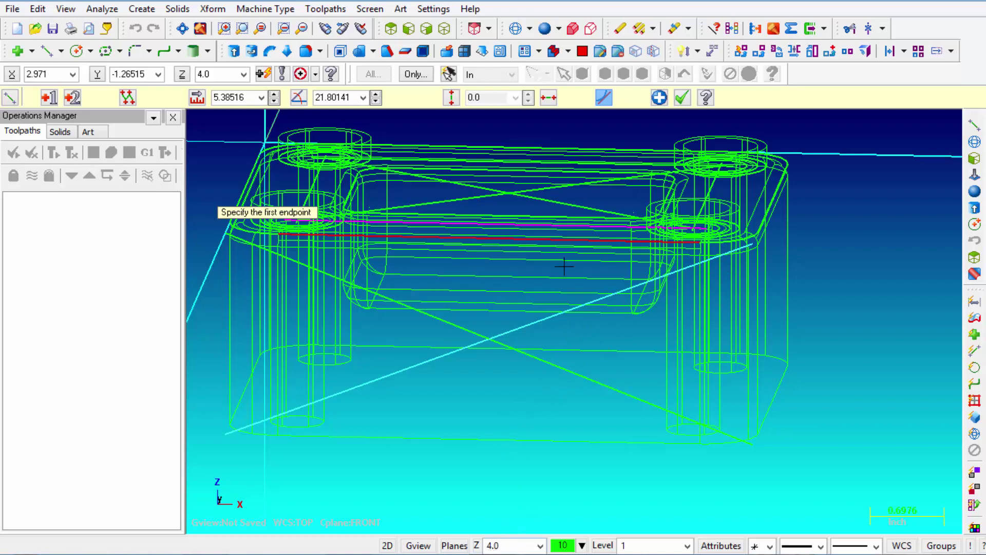
left_click(409, 29)
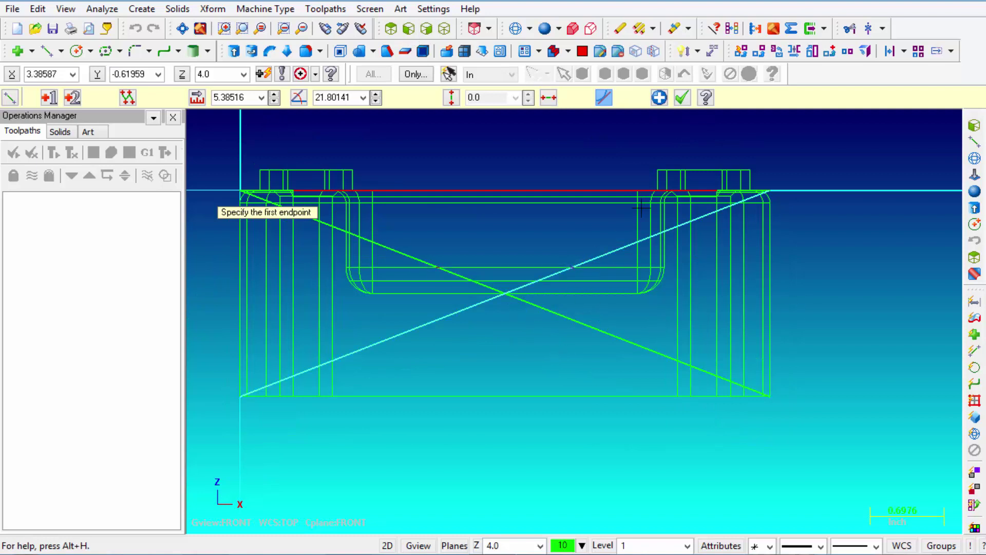
- Draw a 3.0 by 1.0 rectangle with 0.25 corner radius, centred on the crossing of the front-face diagonals
left_click(682, 98)
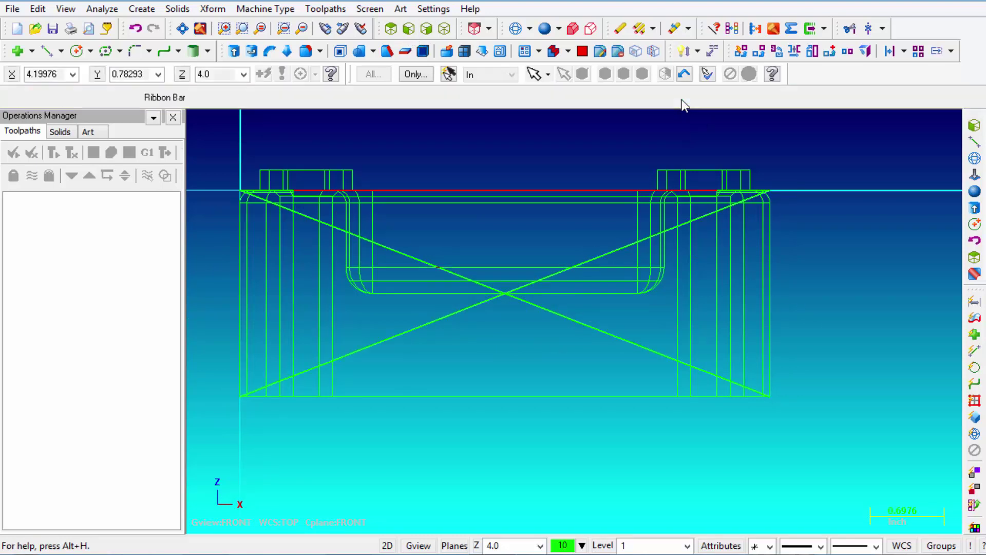
scroll(886, 380, "down", 1)
scroll(886, 380, "down", 1)
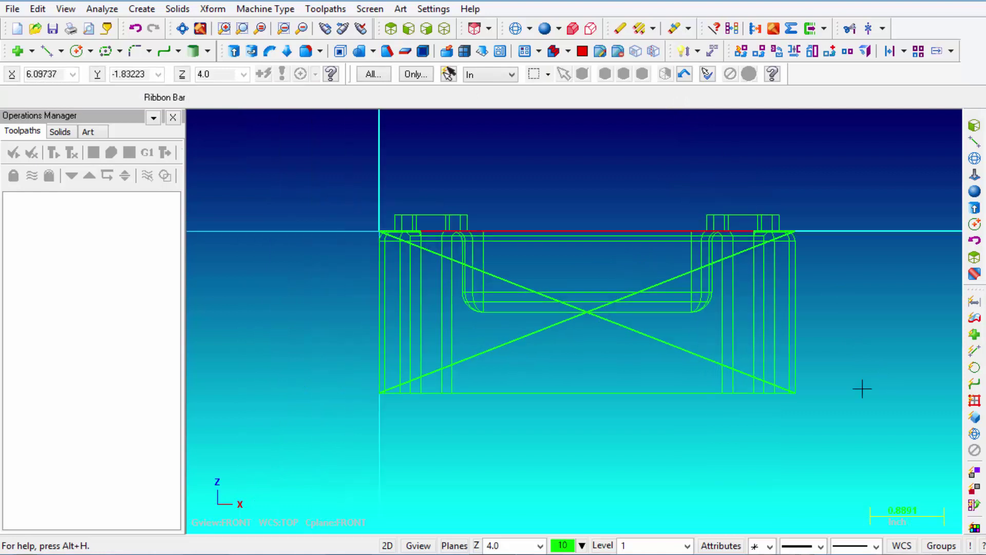
left_click(142, 9)
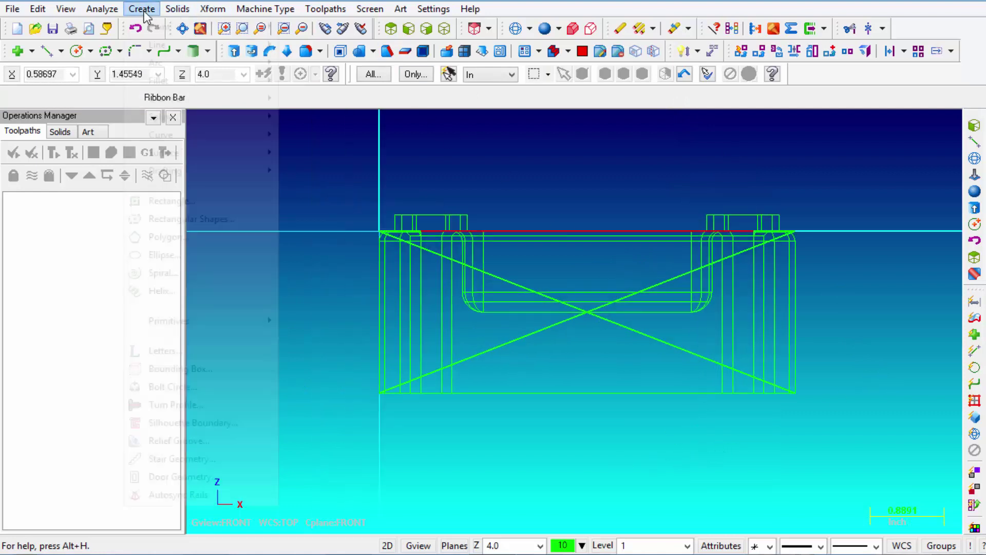
left_click(163, 219)
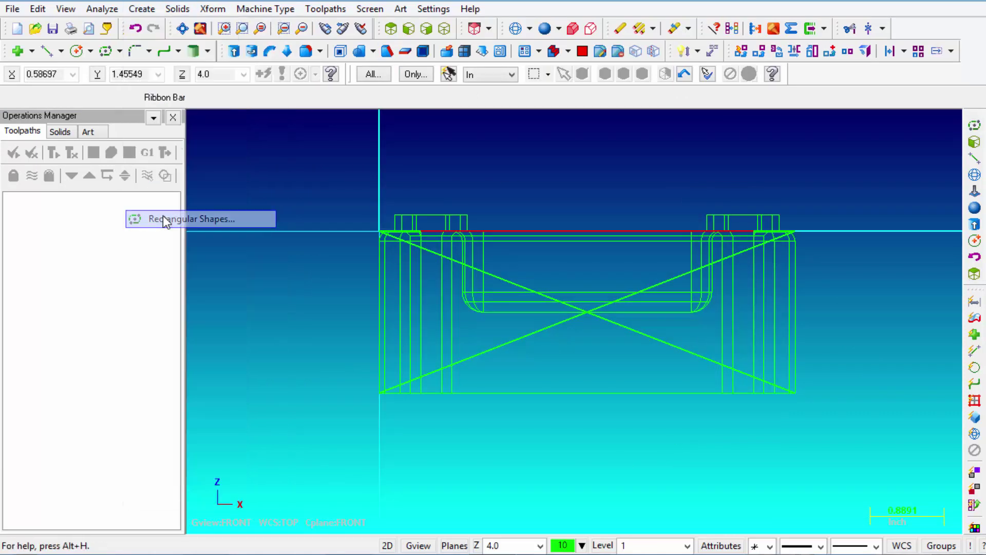
left_click(95, 194)
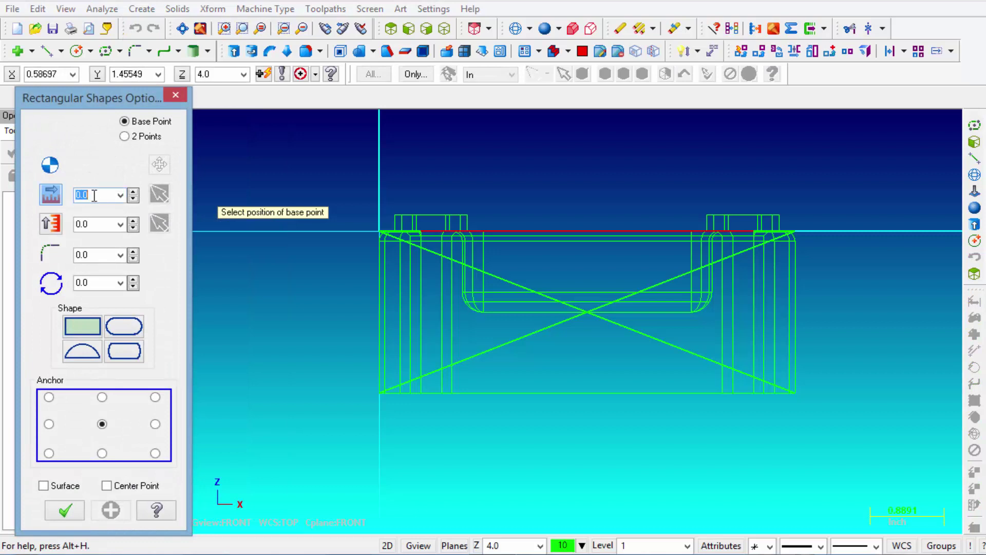
type("3.")
left_click(92, 224)
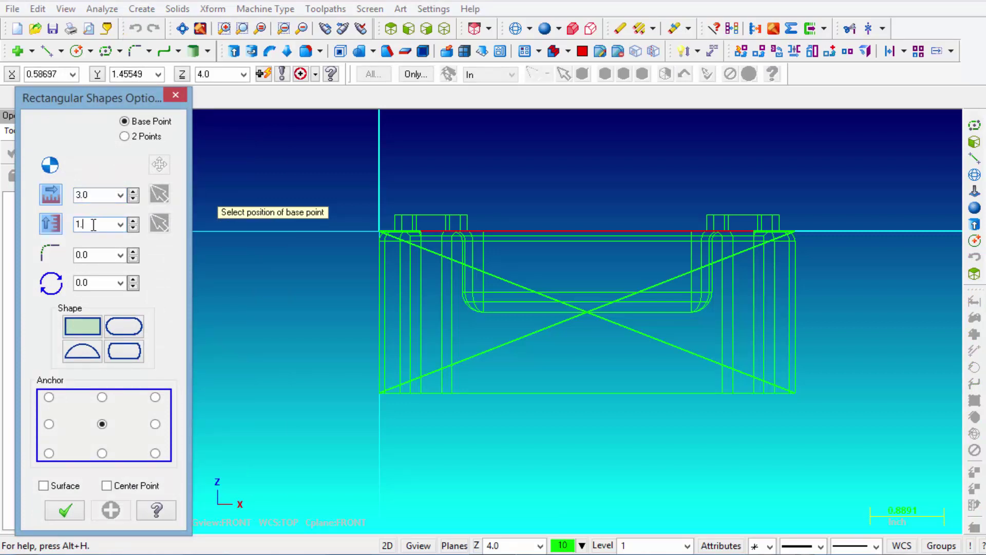
left_click(93, 255)
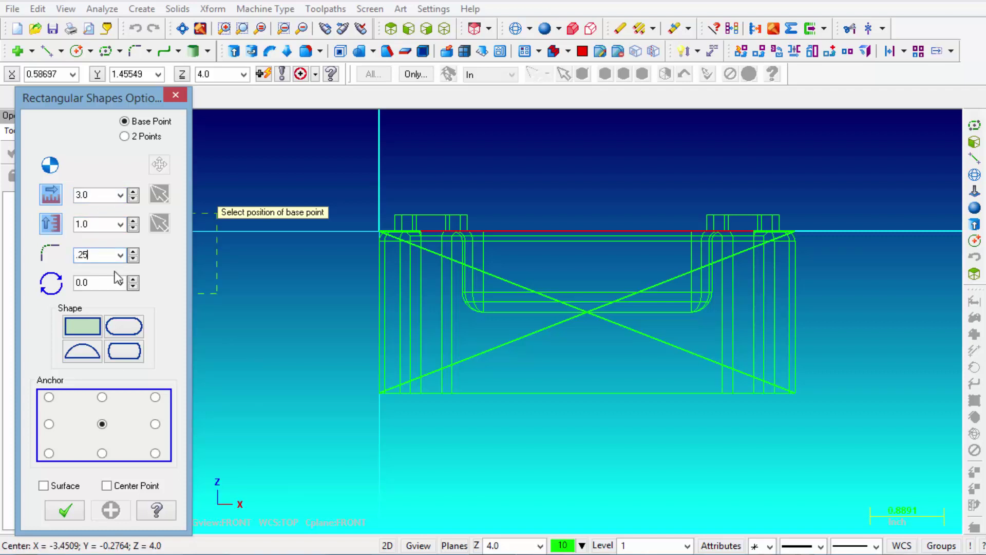
left_click(83, 329)
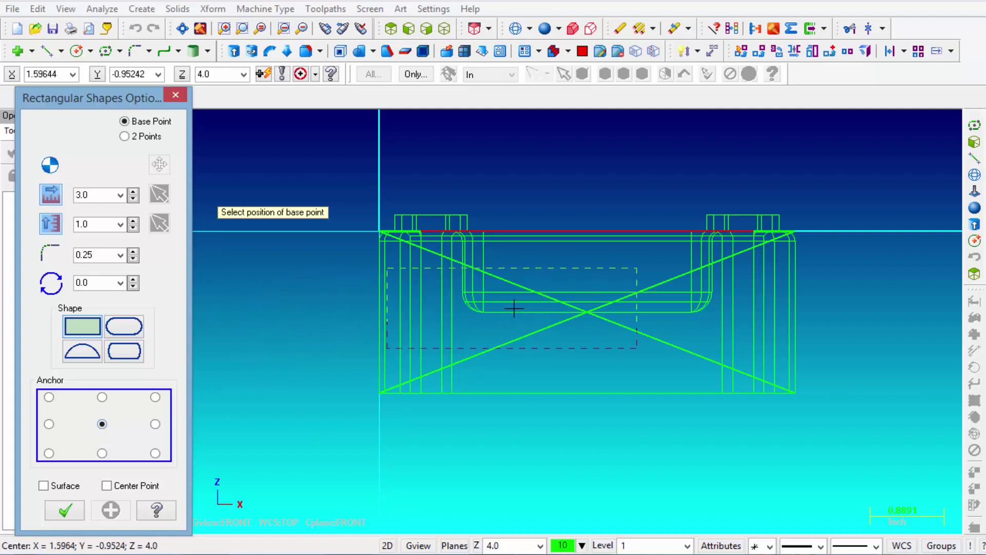
left_click(581, 317)
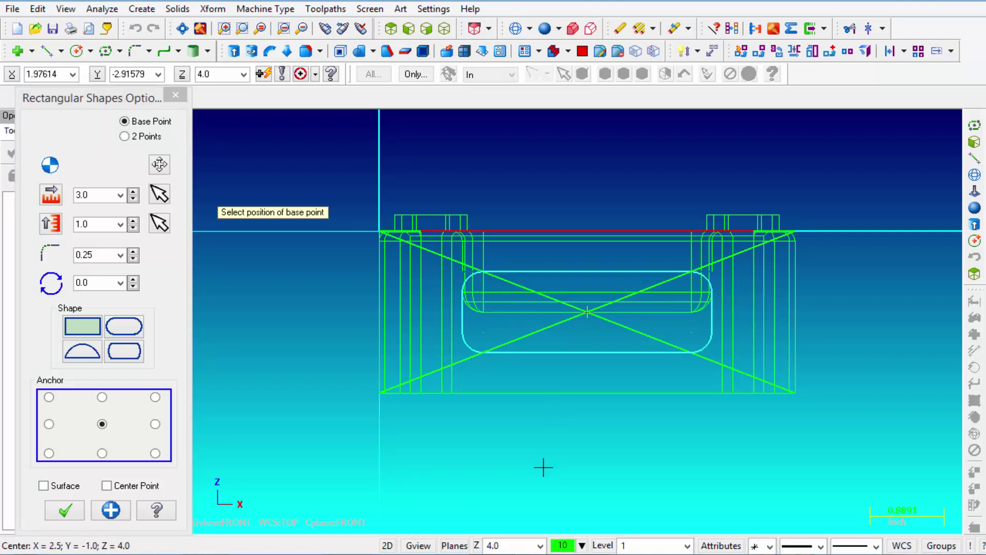
left_click(65, 511)
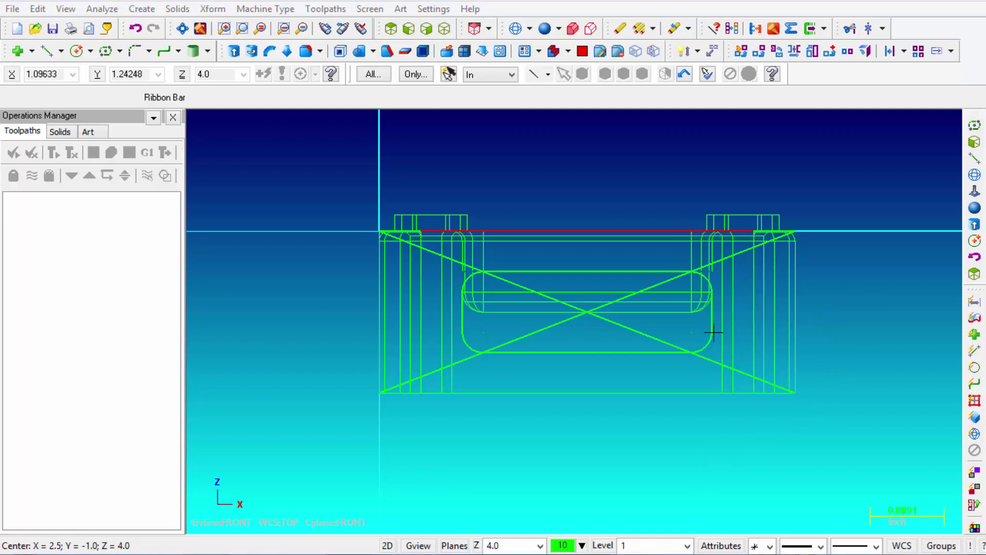
- Copy the whole rounded rectangle chain to the block's back face by translating it -4.0 in Z
middle_click_drag(695, 333, 800, 361)
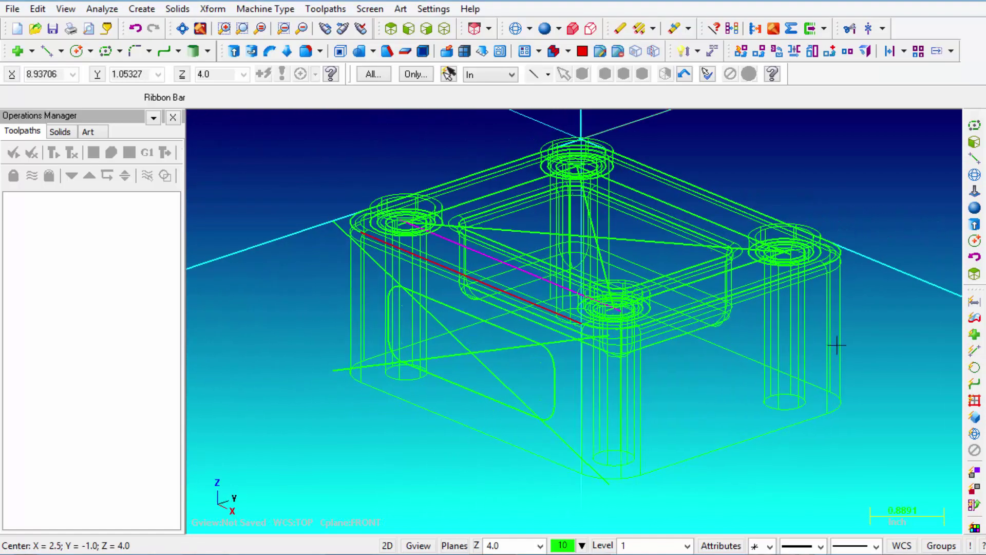
left_click(762, 53)
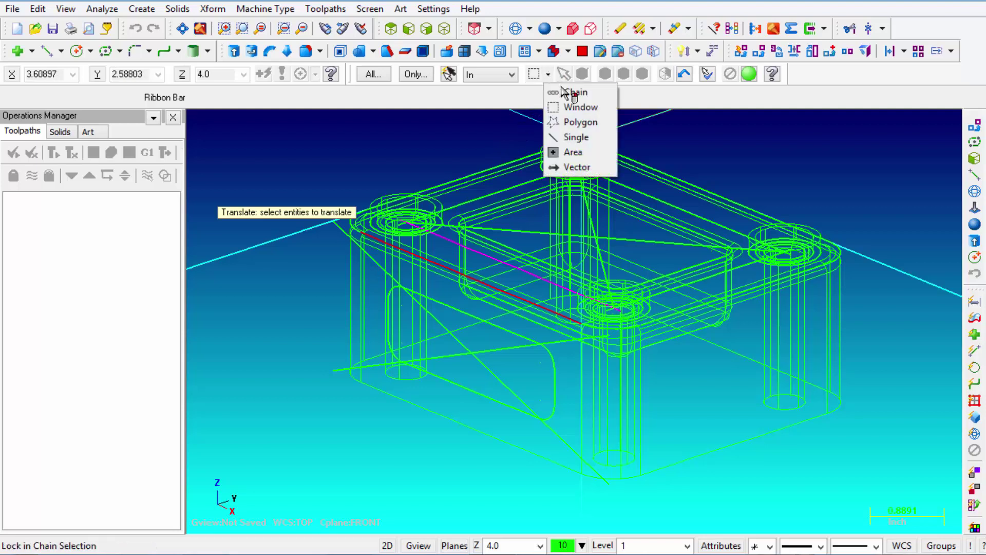
left_click(570, 93)
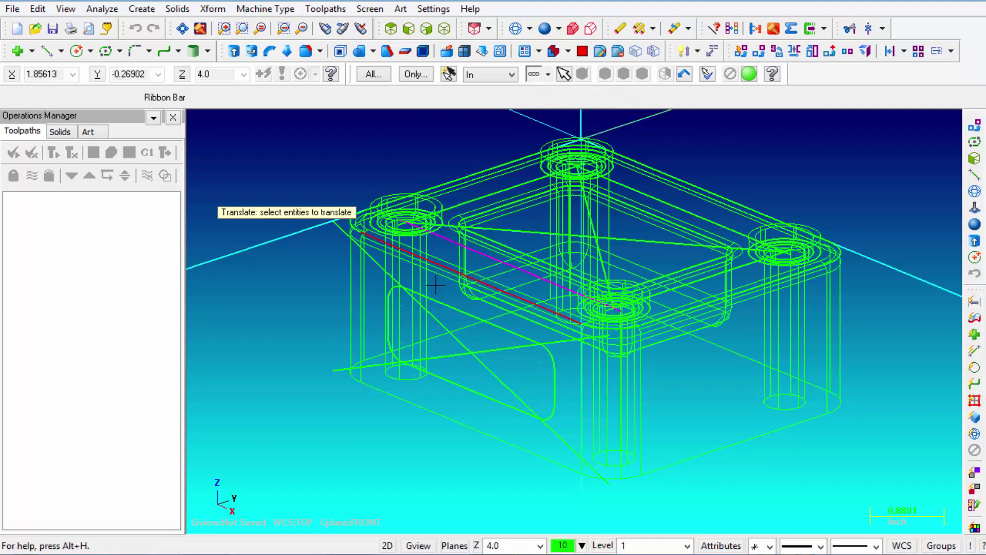
left_click(440, 301)
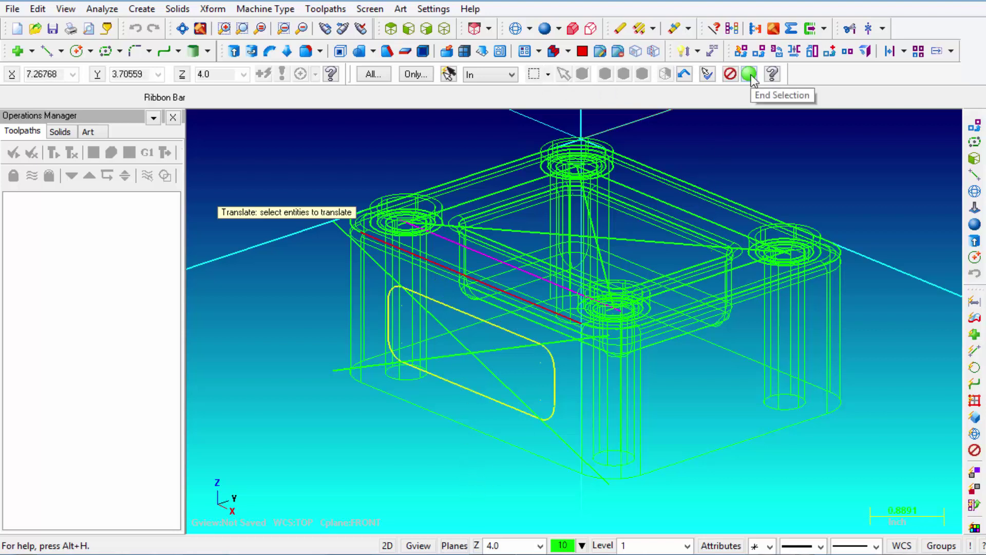
left_click(749, 75)
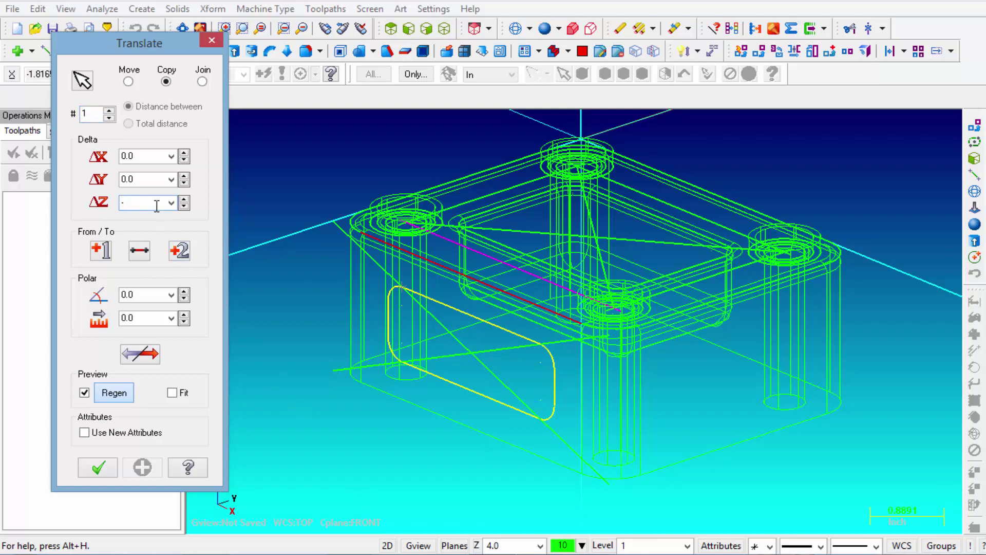
left_click(142, 466)
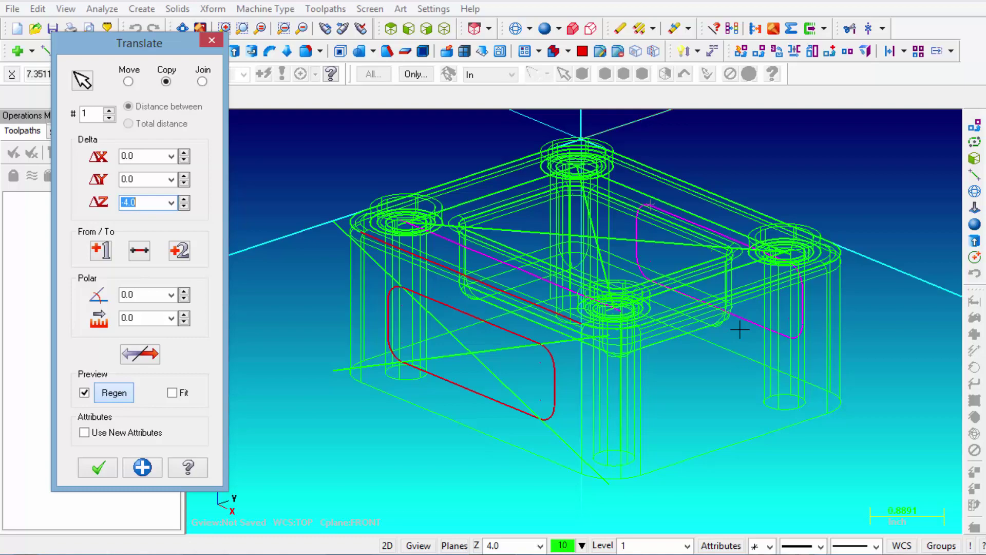
left_click(98, 467)
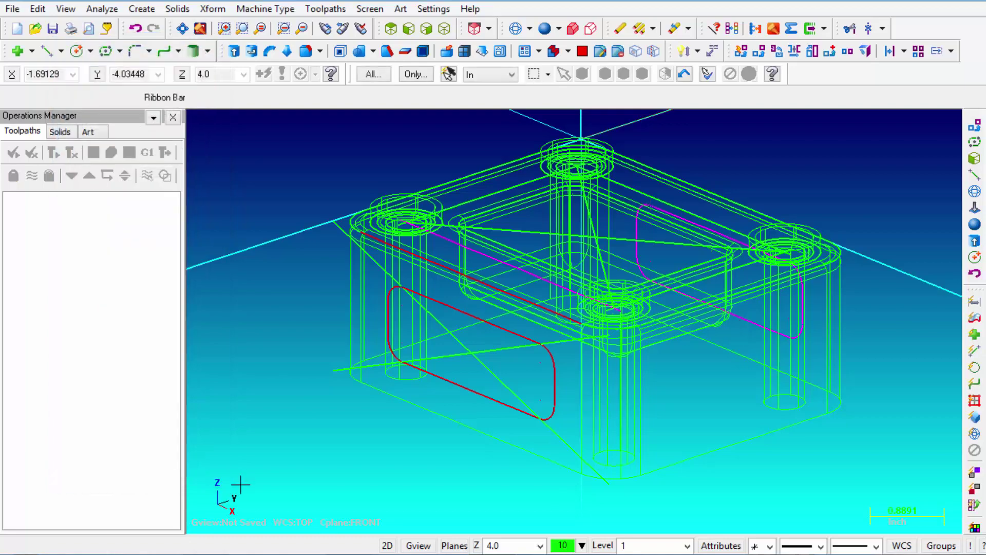
- Extrude the front-face rounded rectangle as a body cut 0.25 deep into the block
middle_click_drag(322, 452, 299, 460)
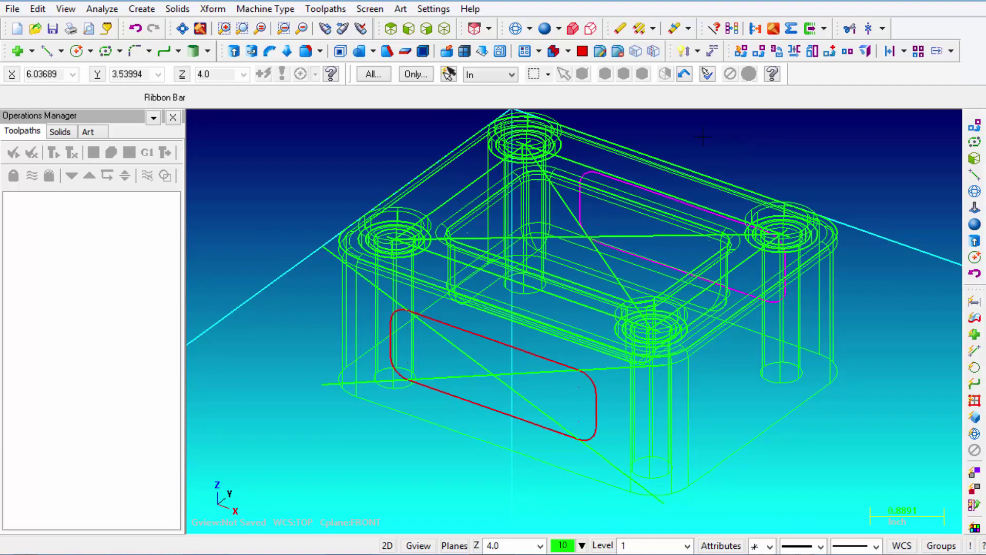
left_click(177, 9)
left_click(204, 27)
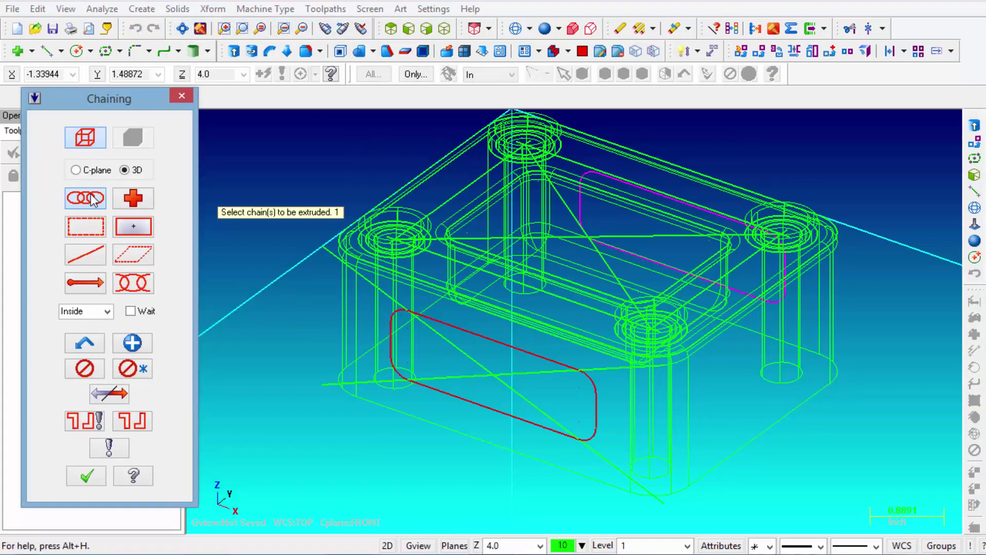
left_click(434, 318)
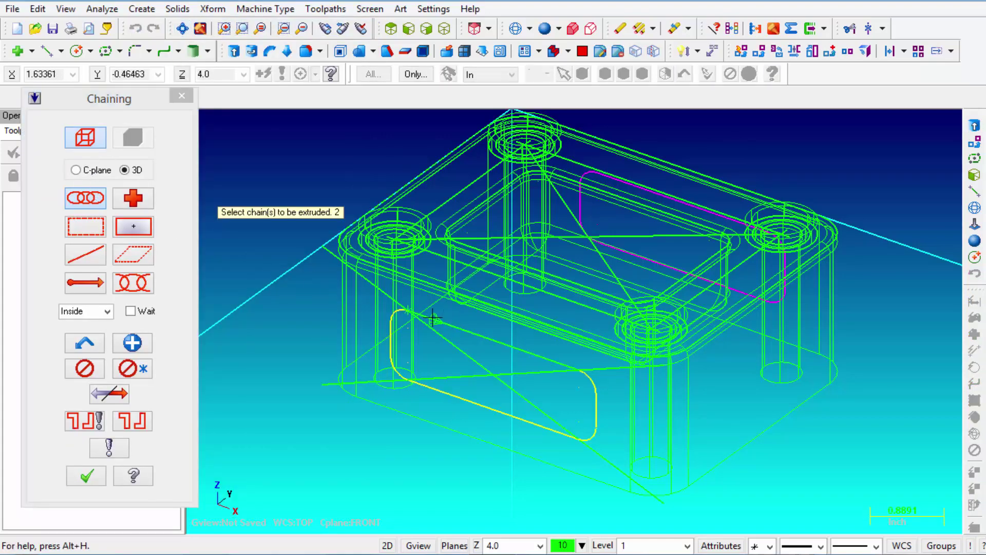
left_click(86, 476)
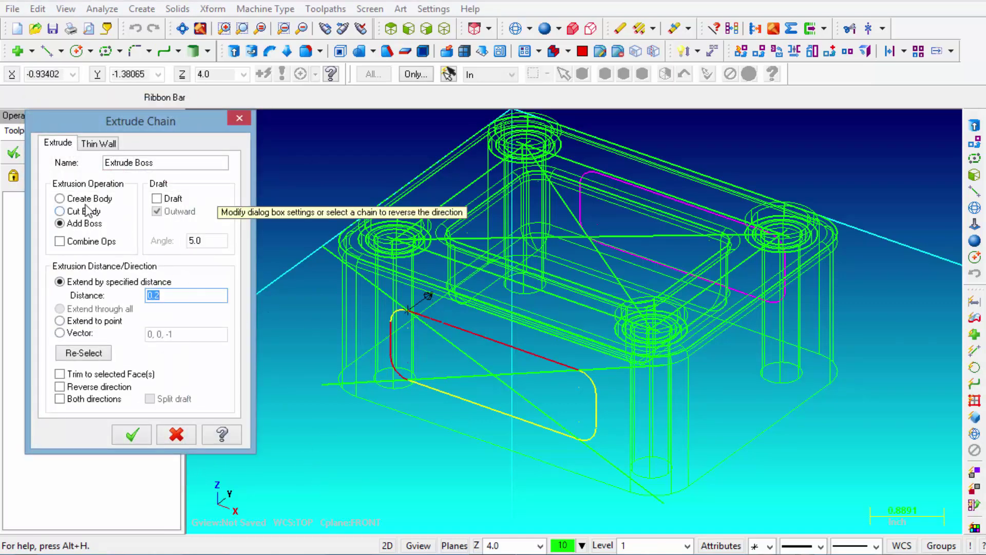
left_click(60, 211)
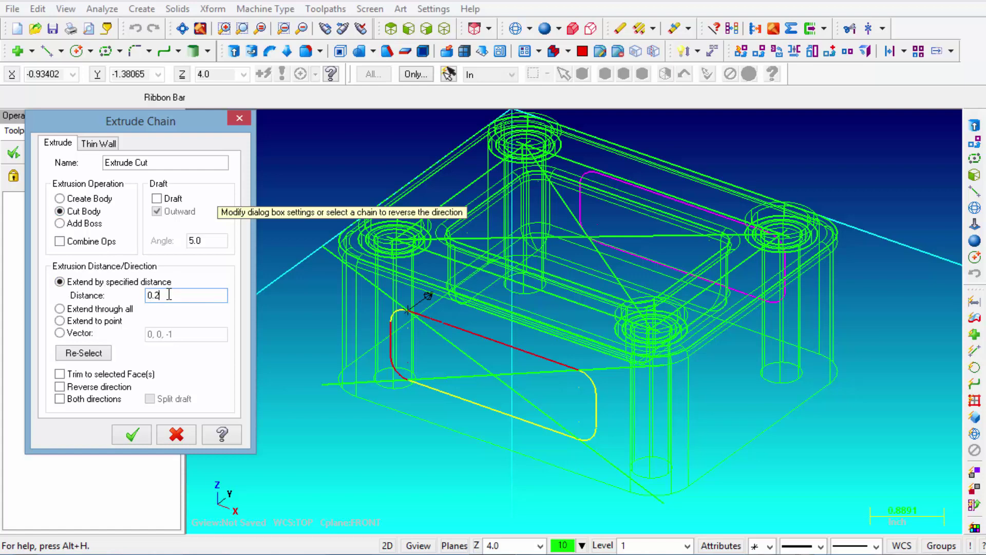
left_click(132, 435)
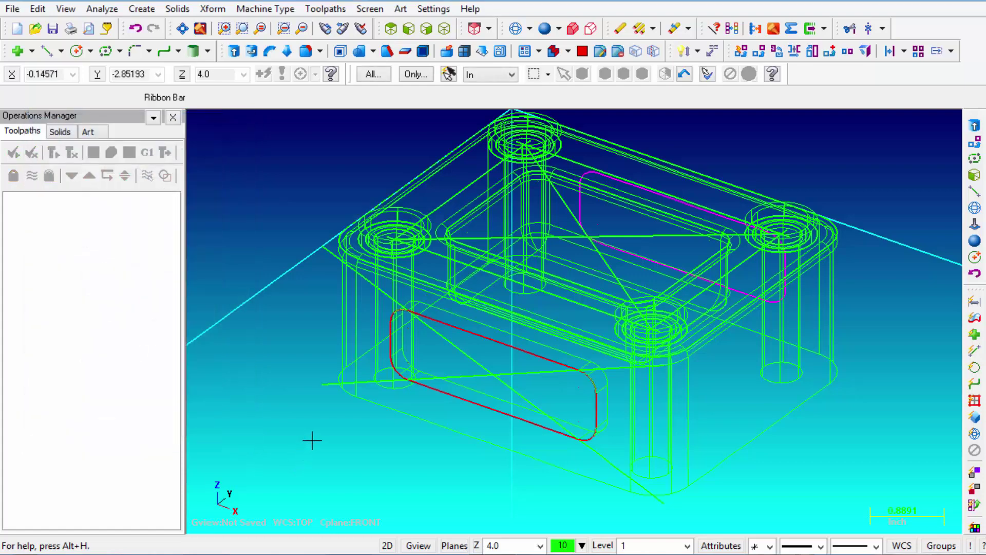
- Extrude the back-face rounded rectangle as a body cut with a distance of 0.25 into the block
middle_click_drag(649, 339, 458, 204)
scroll(458, 204, "down", 1)
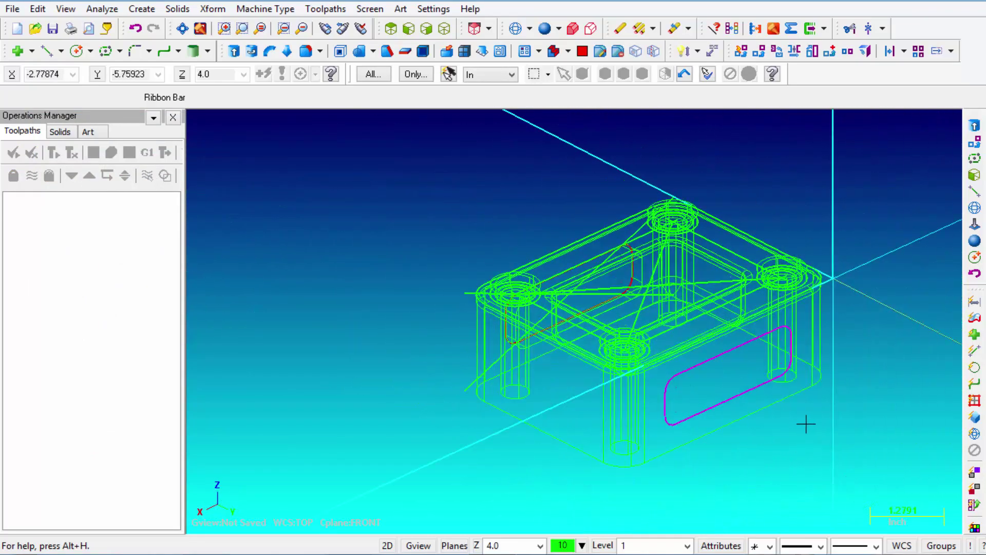
scroll(819, 425, "up", 2)
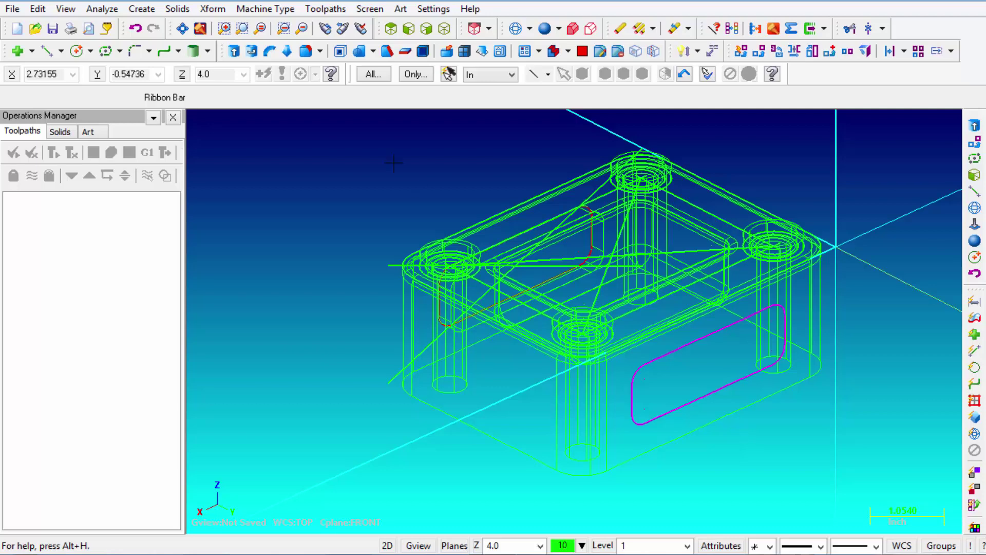
left_click(177, 9)
left_click(196, 26)
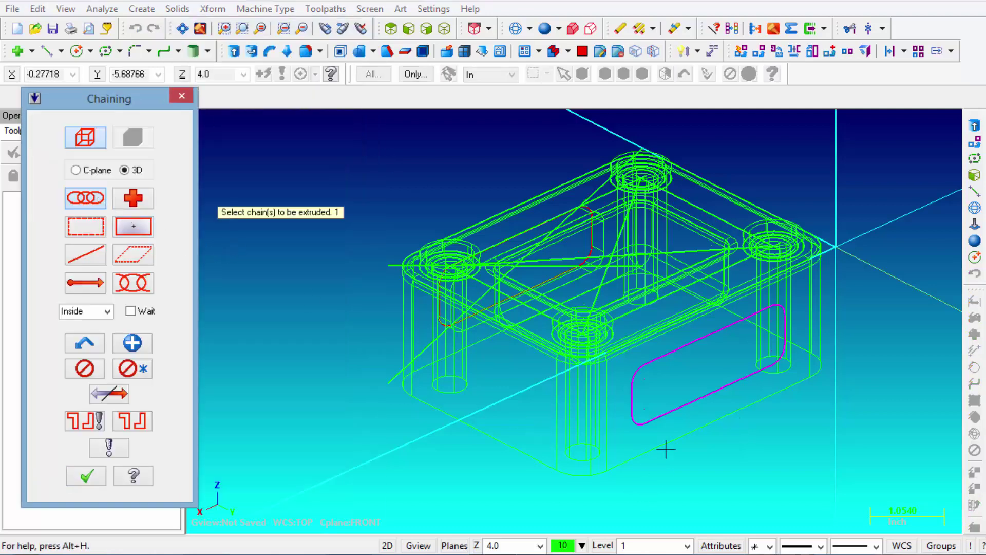
left_click(668, 355)
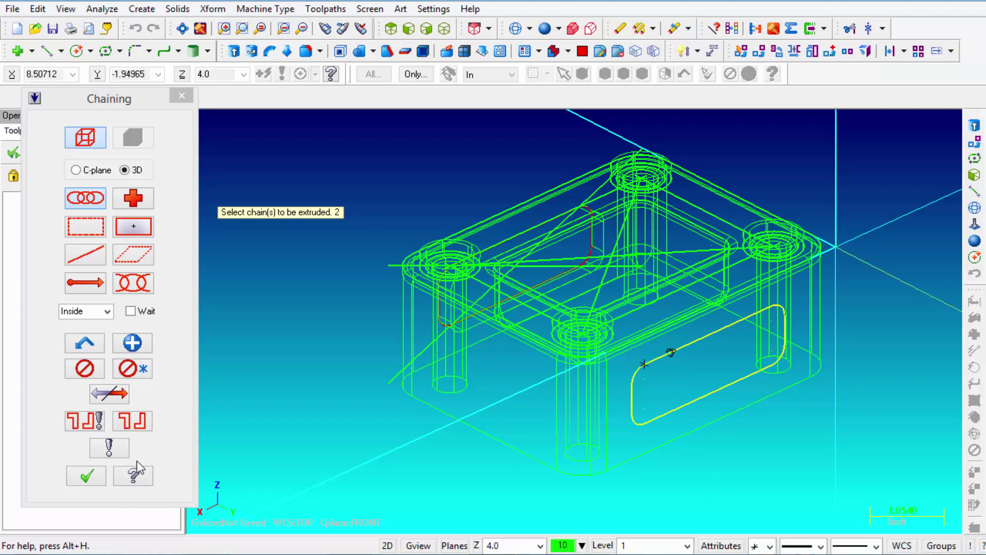
left_click(87, 474)
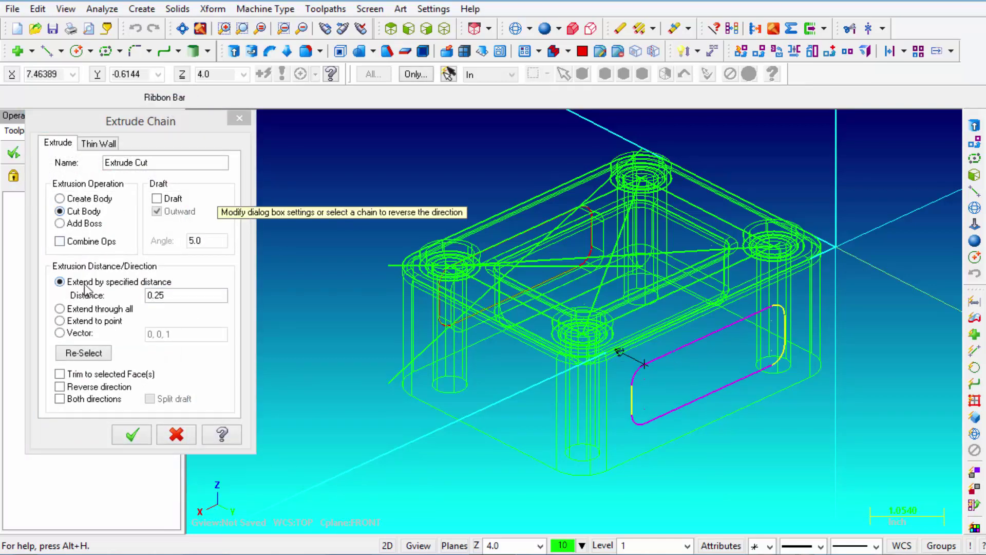
left_click(195, 293)
left_click(182, 296)
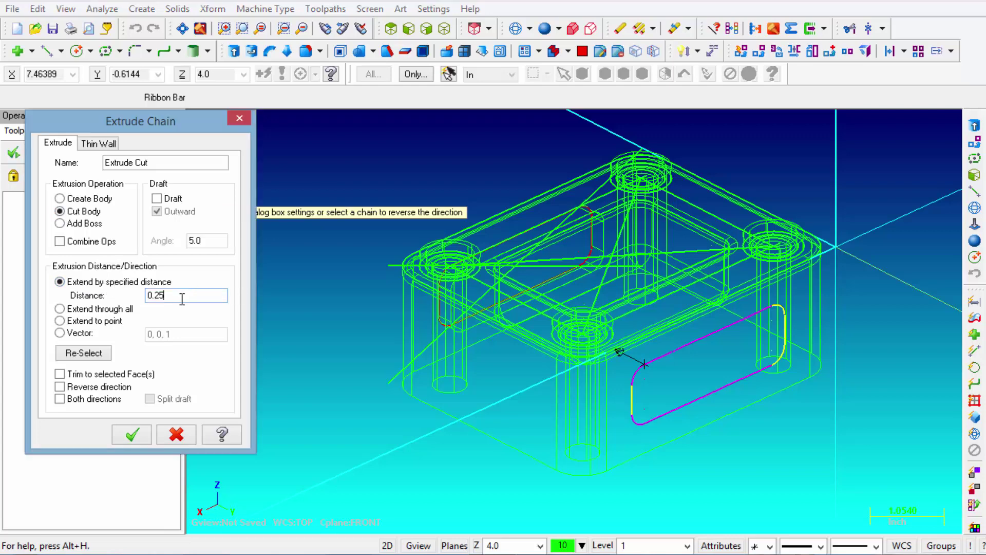
left_click(133, 434)
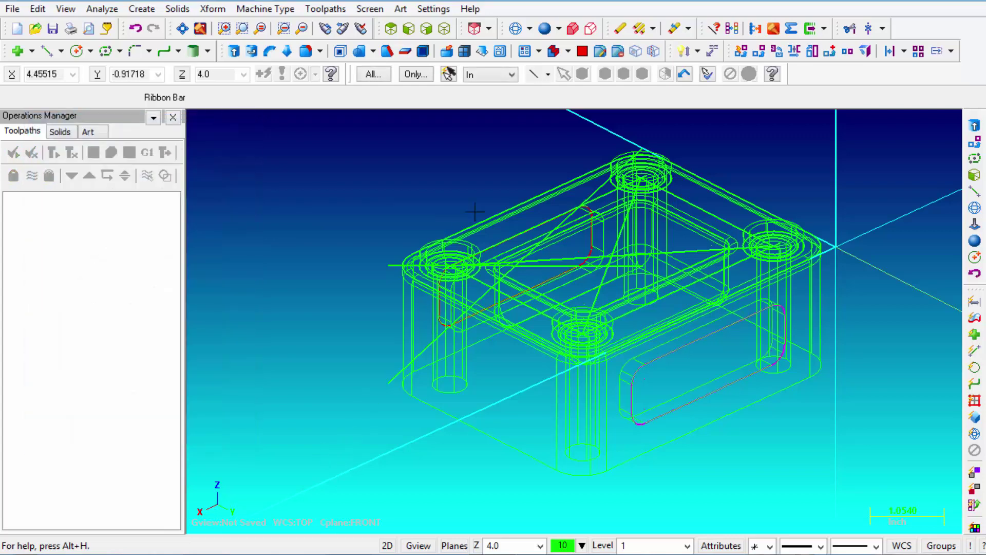
- Display the part shaded and examine the recesses on its front and back faces
left_click(529, 54)
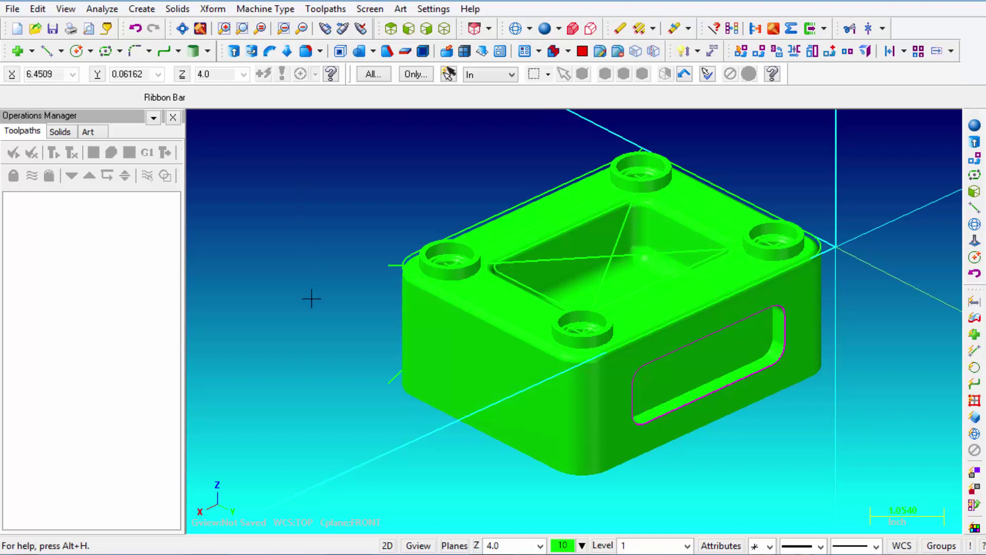
mouse_move(341, 311)
middle_mouse_down()
mouse_move(364, 302)
mouse_move(150, 303)
middle_mouse_up()
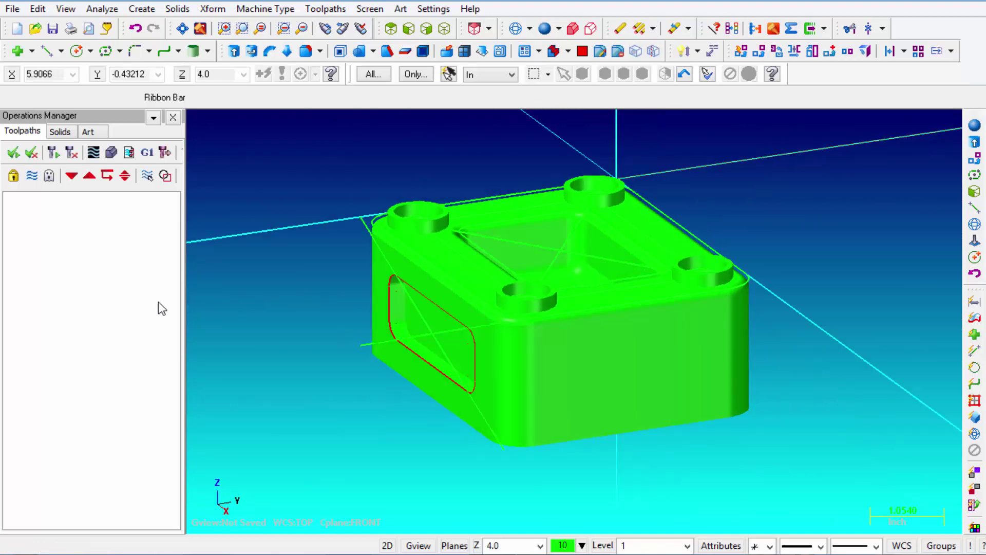
mouse_move(388, 366)
middle_mouse_down()
mouse_move(308, 385)
mouse_move(797, 430)
middle_mouse_up()
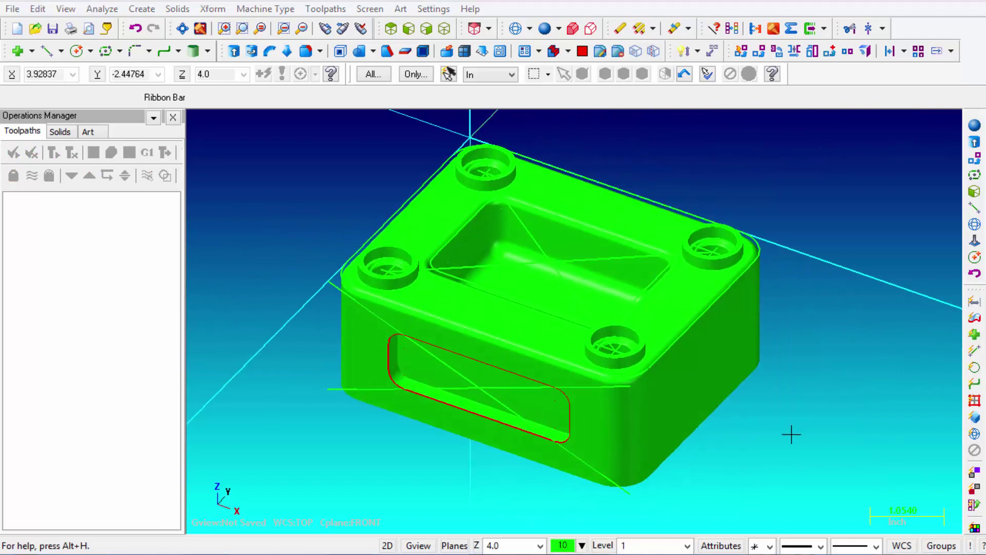
- Switch to the right side view and construction plane with the whole block in view
left_click(427, 30)
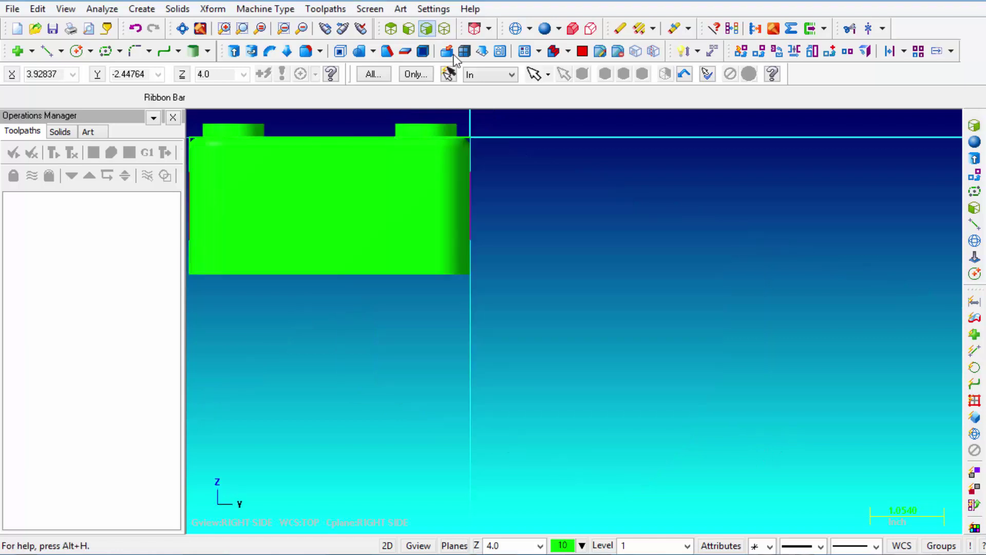
scroll(838, 411, "down", 2)
scroll(535, 277, "up", 3)
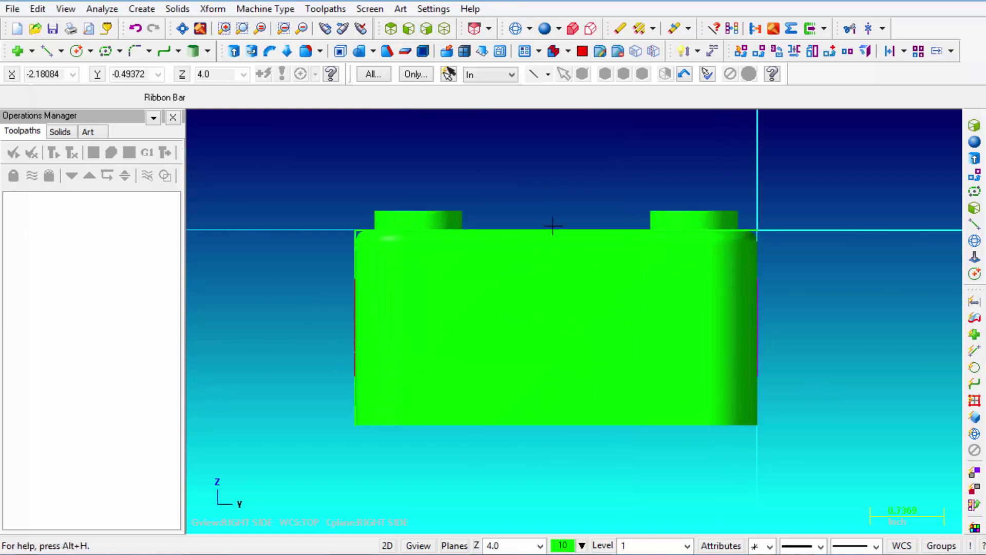
- Display the part in wireframe and set the construction depth to 5.0 from the lower corner of the block's right side face
left_click(517, 29)
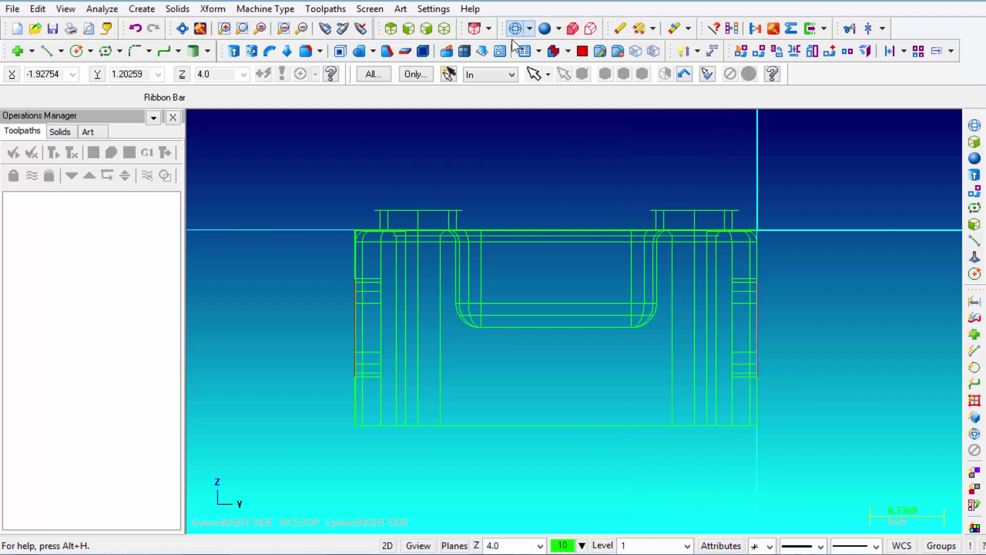
left_click(46, 50)
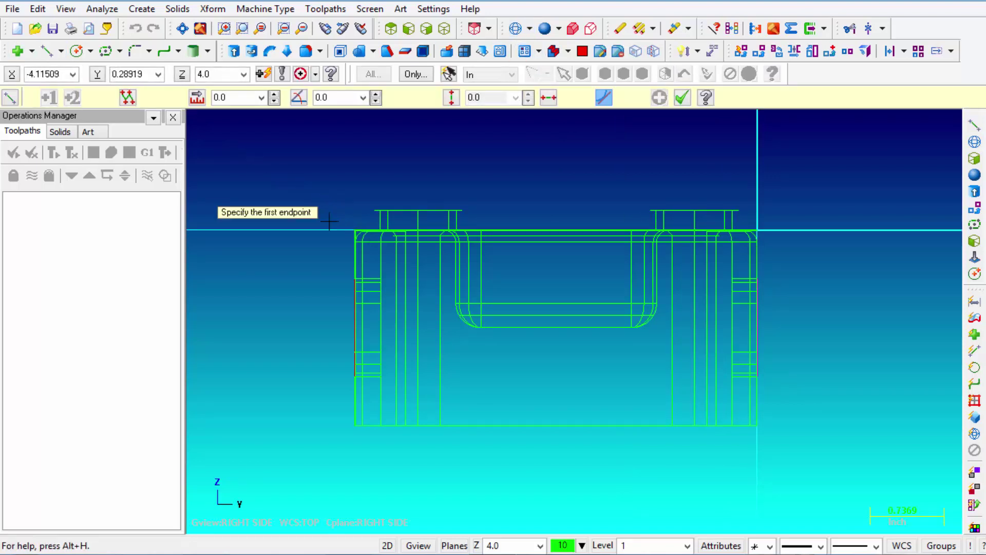
middle_click_drag(308, 370, 368, 399)
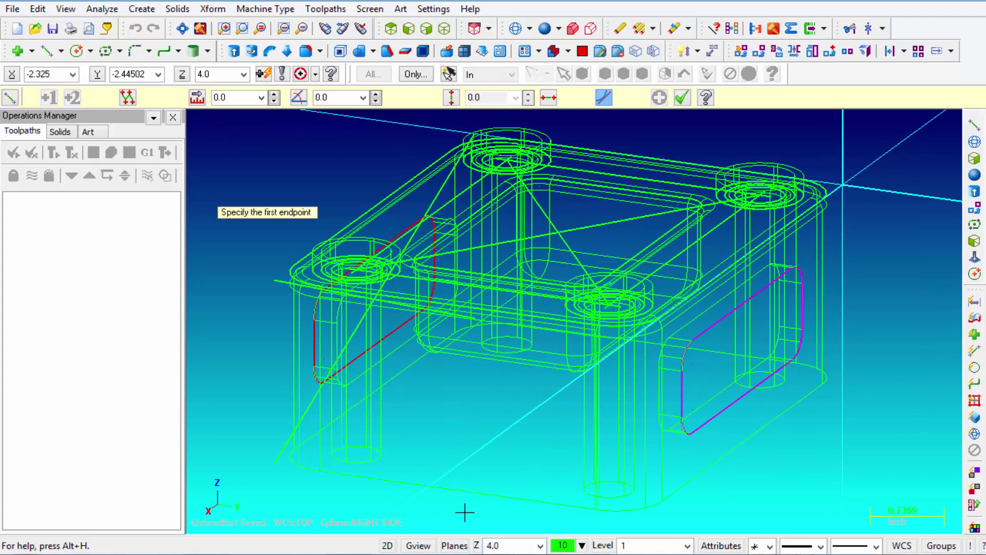
left_click(477, 546)
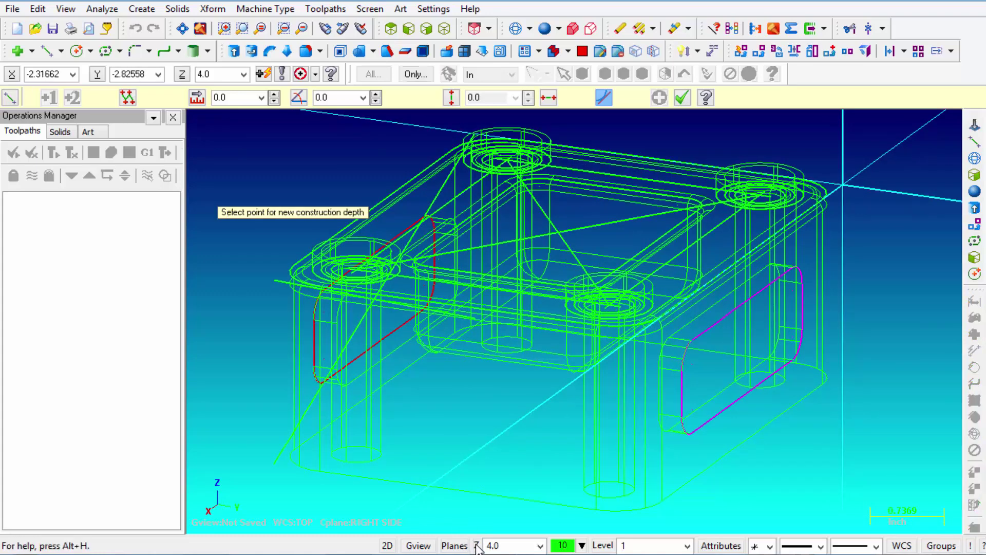
left_click(323, 478)
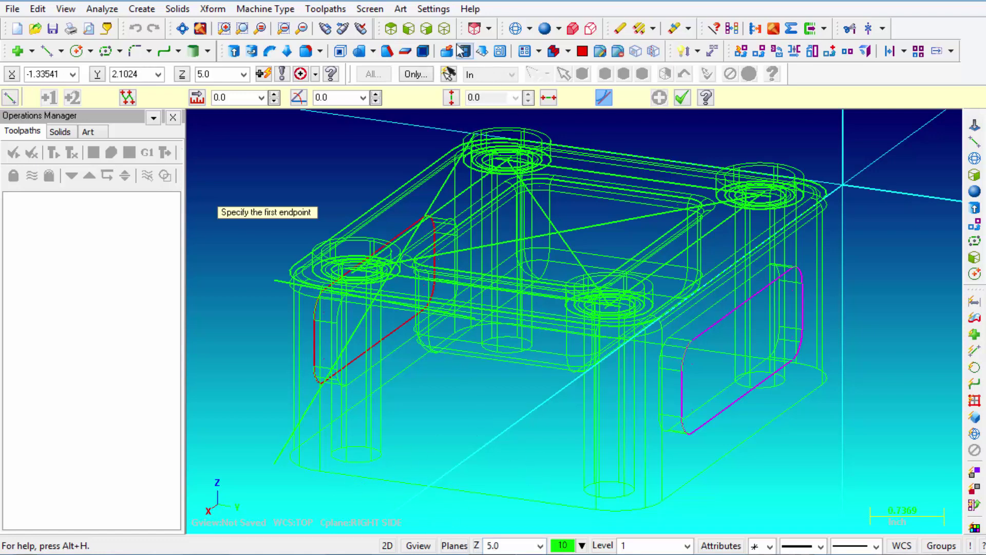
left_click(427, 28)
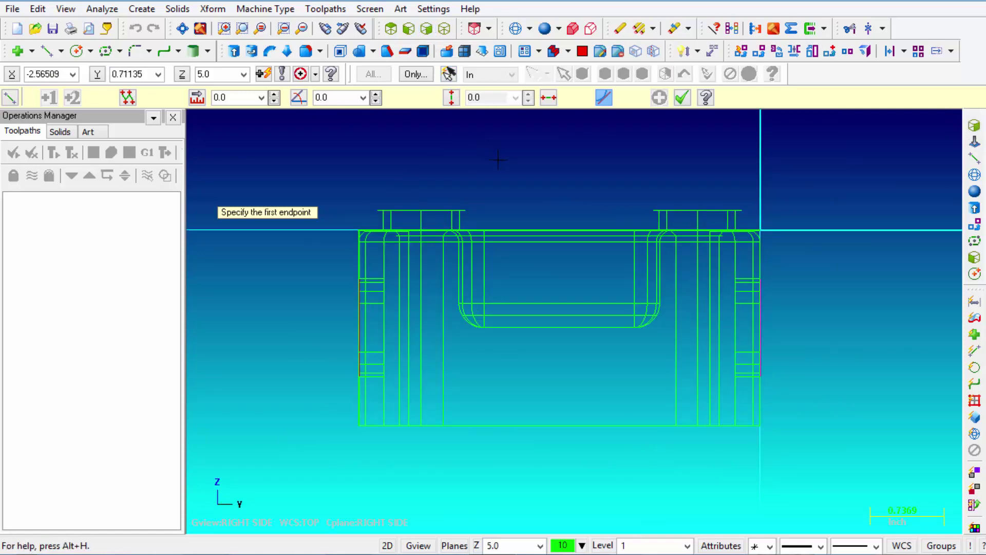
- Draw two diagonal lines joining opposite corners of the block's right side face
left_click(359, 233)
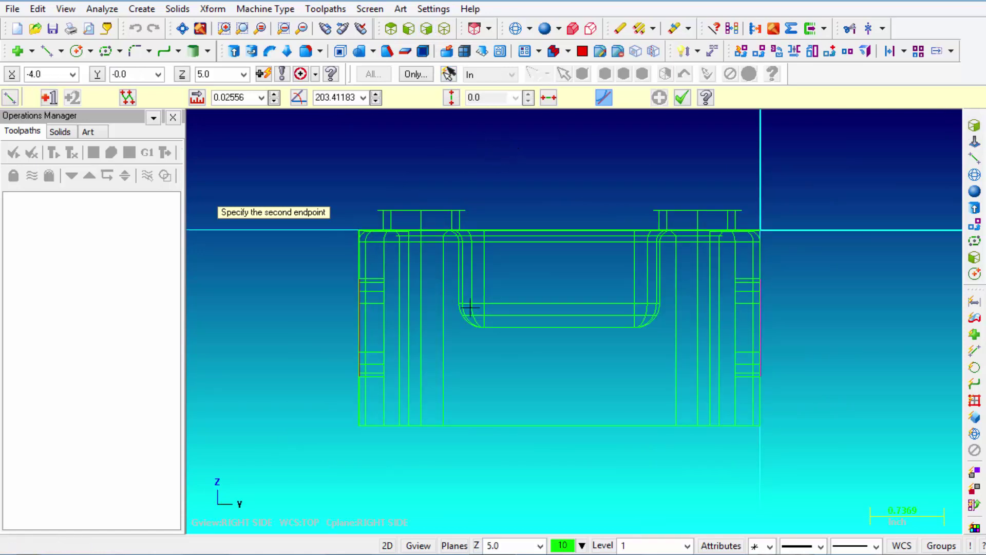
left_click(760, 425)
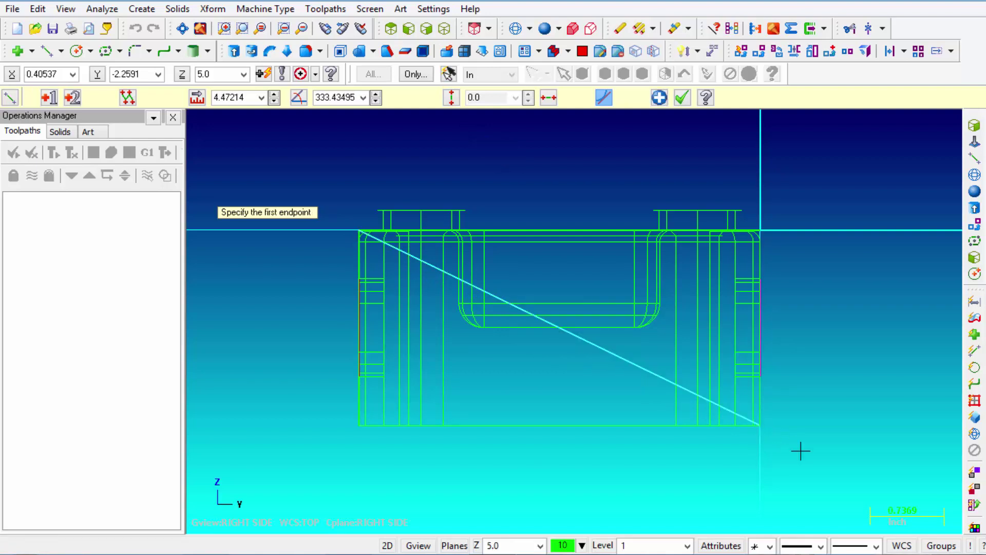
left_click(360, 433)
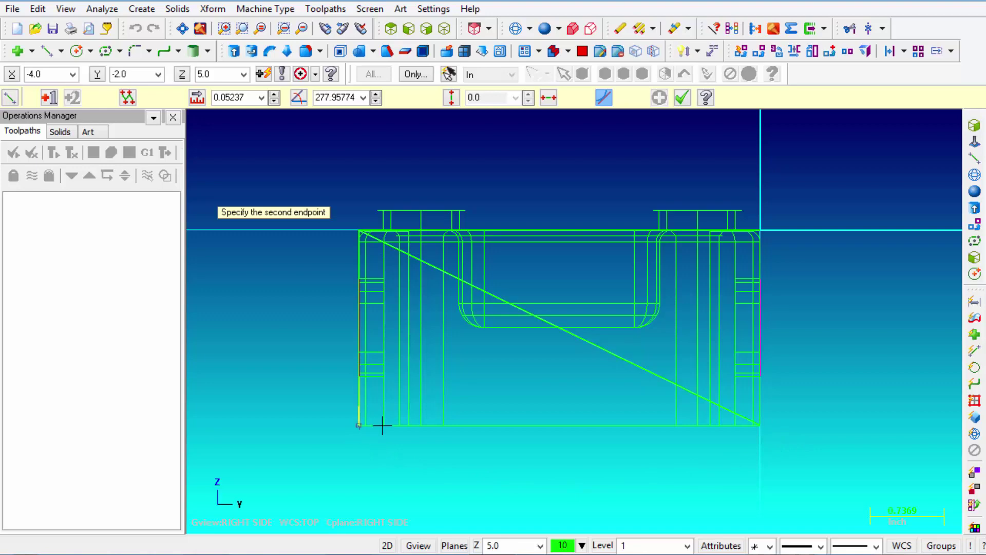
left_click(767, 236)
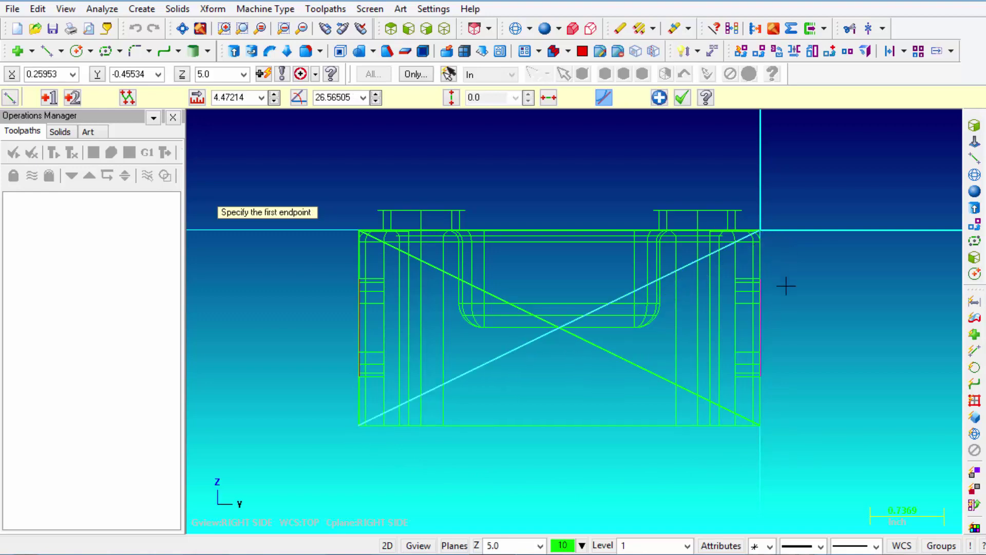
left_click(688, 99)
mouse_move(641, 176)
middle_mouse_down()
mouse_move(675, 195)
mouse_move(745, 192)
mouse_move(635, 183)
middle_mouse_up()
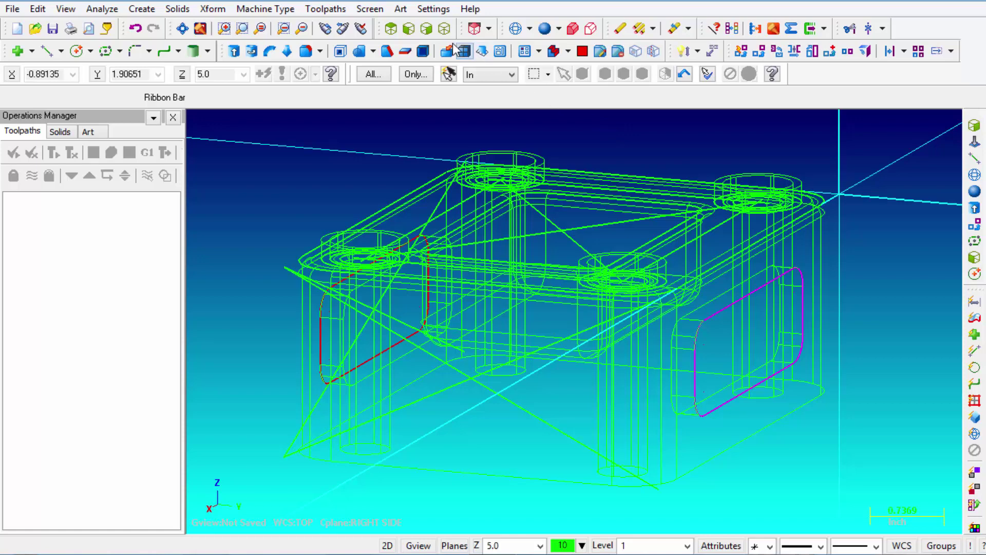
- Create a 2.0 by 1.0 obround shape centred on the intersection of the right face's diagonals
left_click(434, 32)
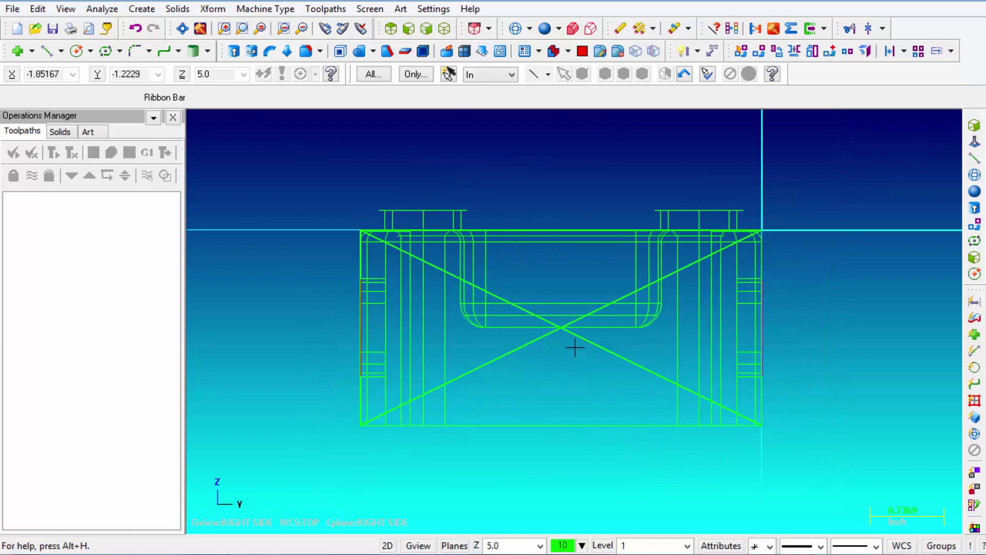
scroll(560, 335, "up", 5)
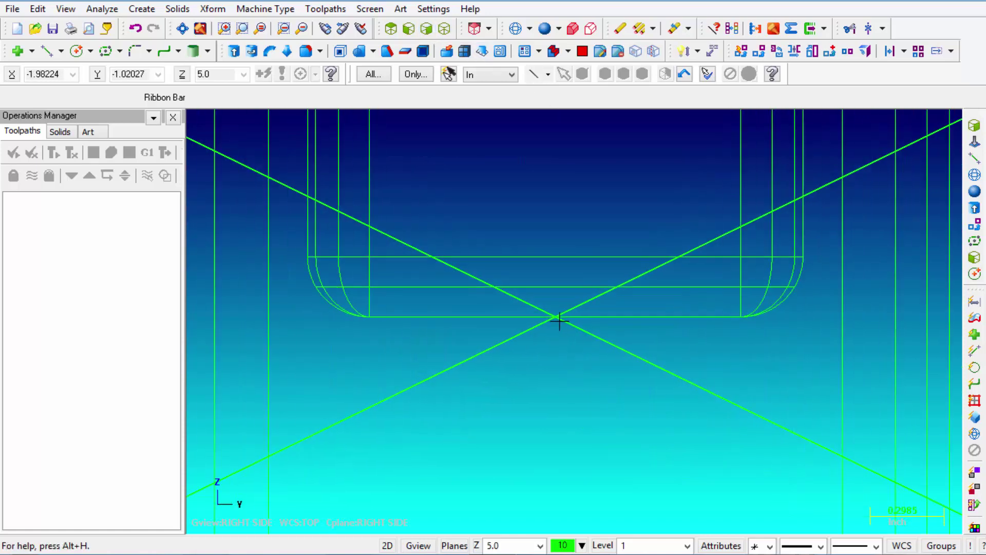
scroll(559, 322, "down", 4)
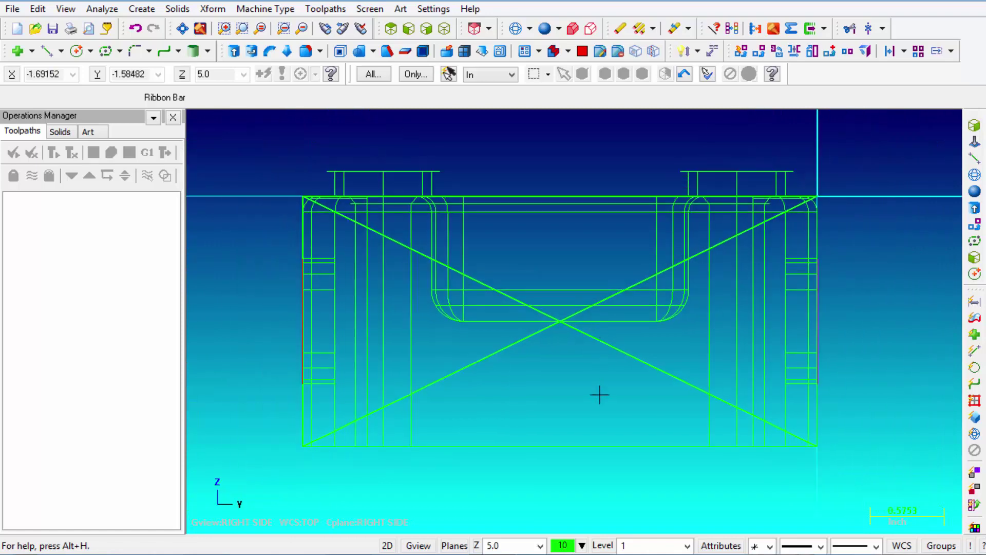
left_click(142, 9)
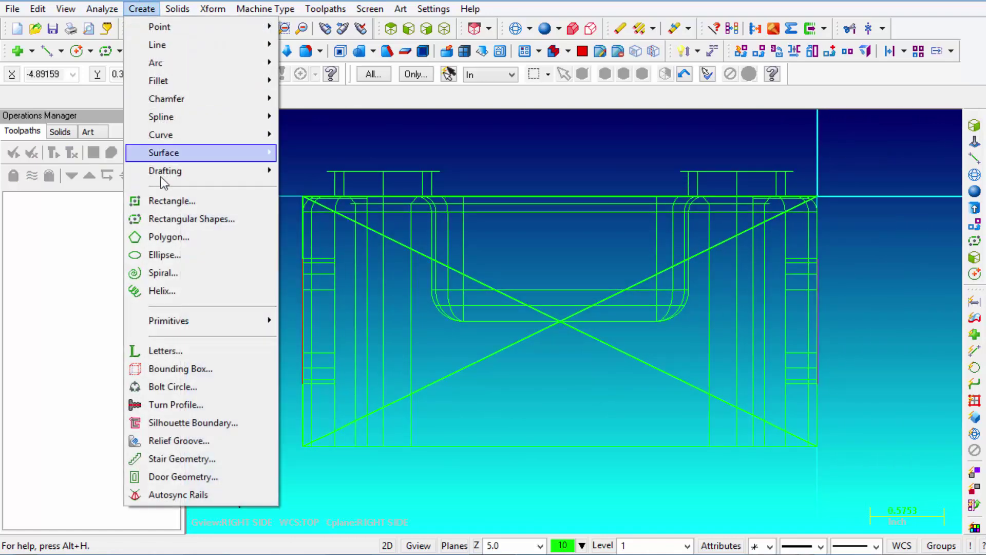
left_click(170, 219)
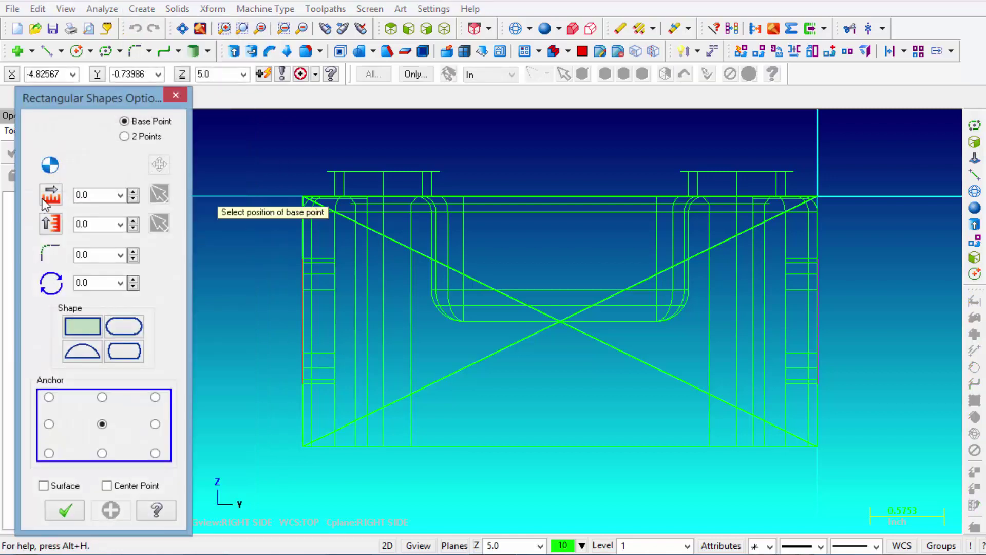
double_click(100, 196)
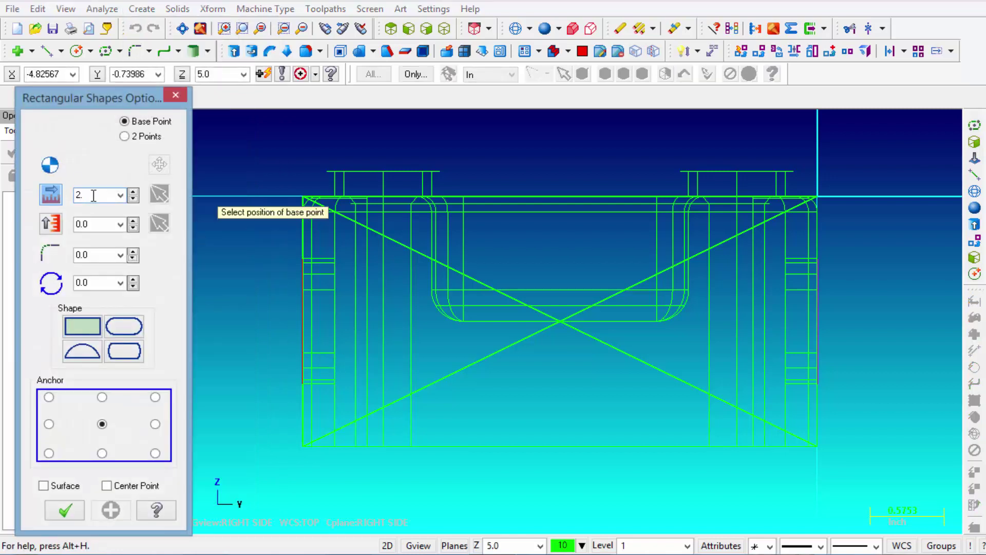
double_click(91, 226)
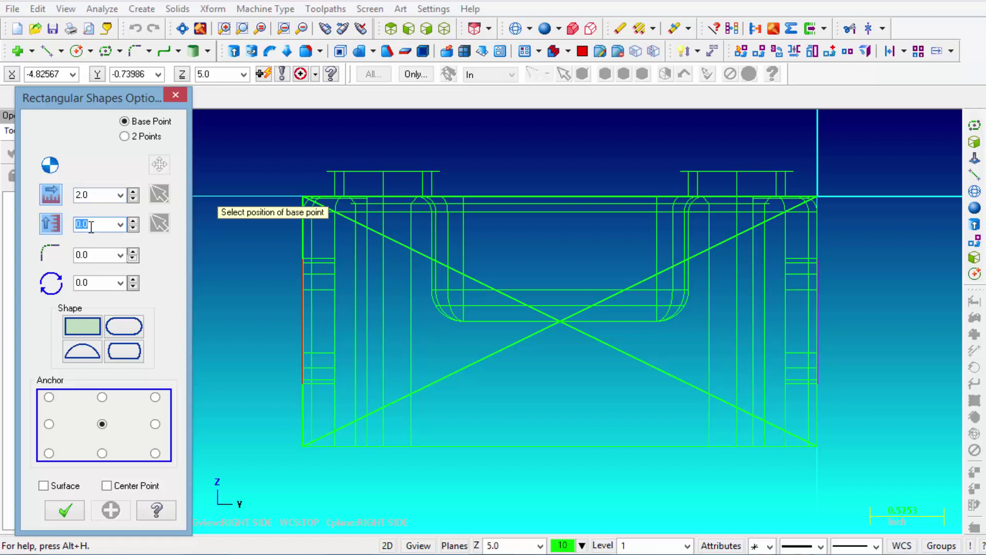
left_click(126, 327)
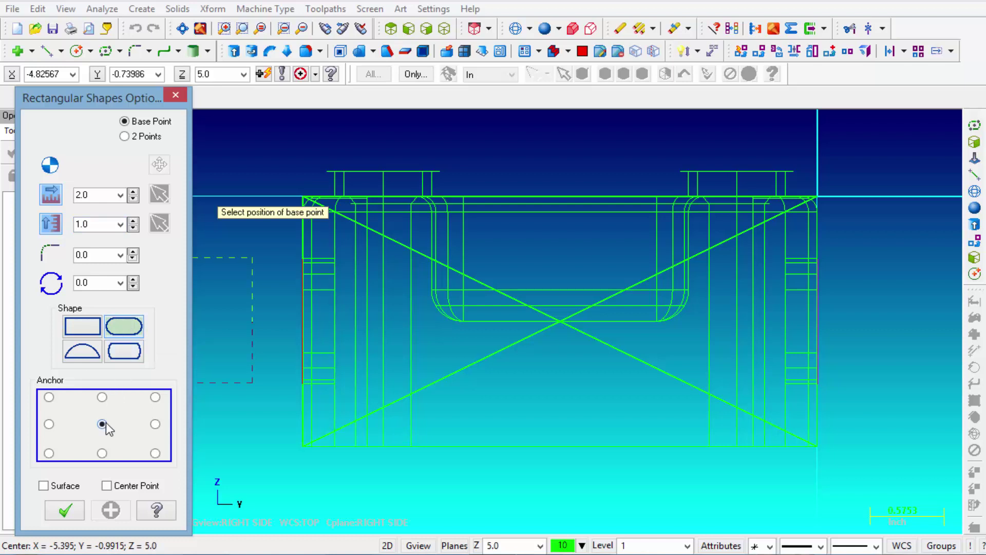
left_click(561, 324)
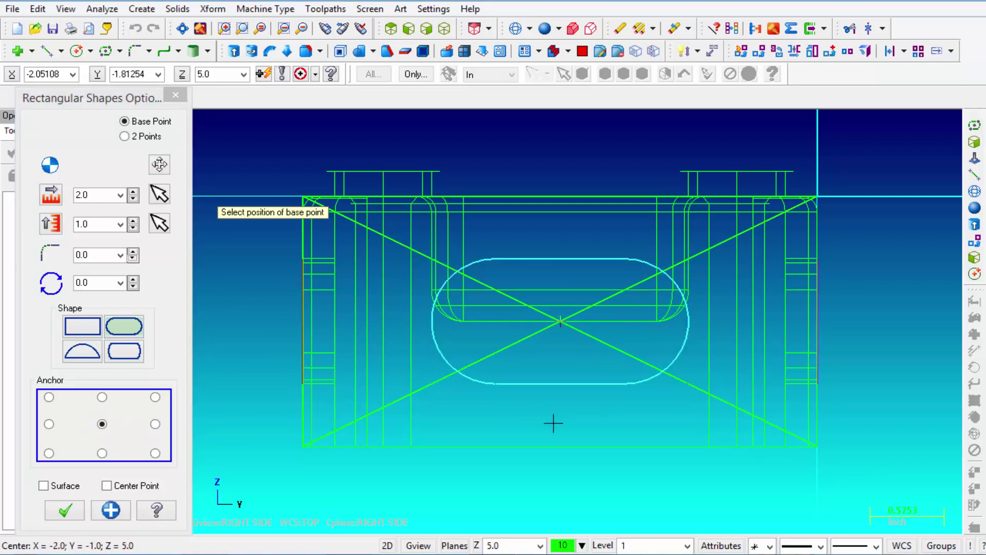
left_click(65, 514)
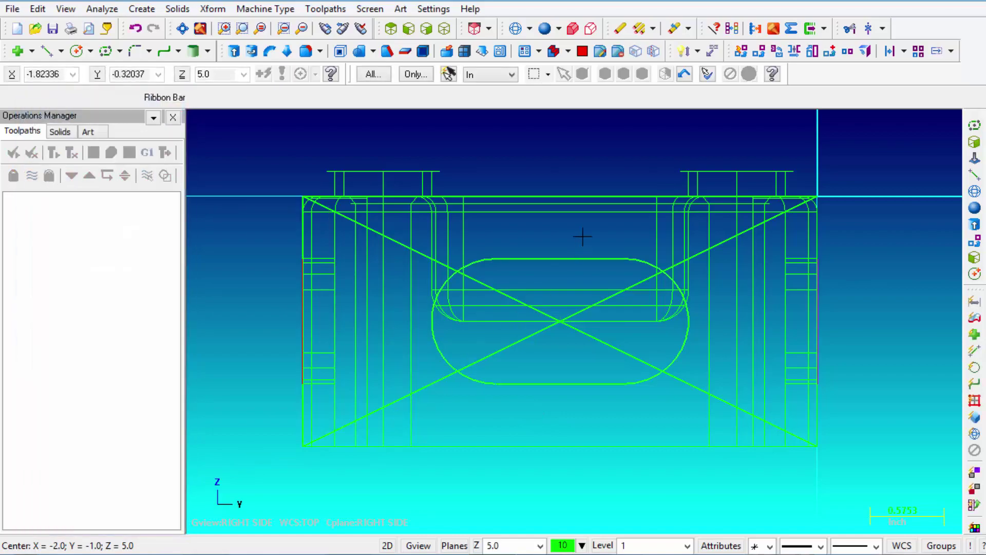
- Translate one copy of the whole obround chain by -5.0 in Z onto the opposite side face
middle_click_drag(584, 237, 519, 334)
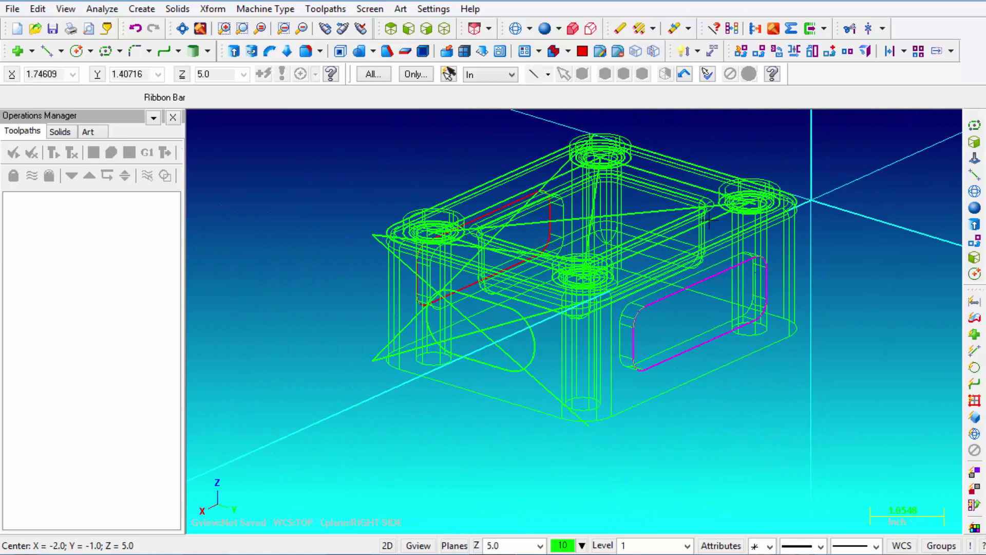
middle_click_drag(522, 407, 511, 423)
left_click(760, 53)
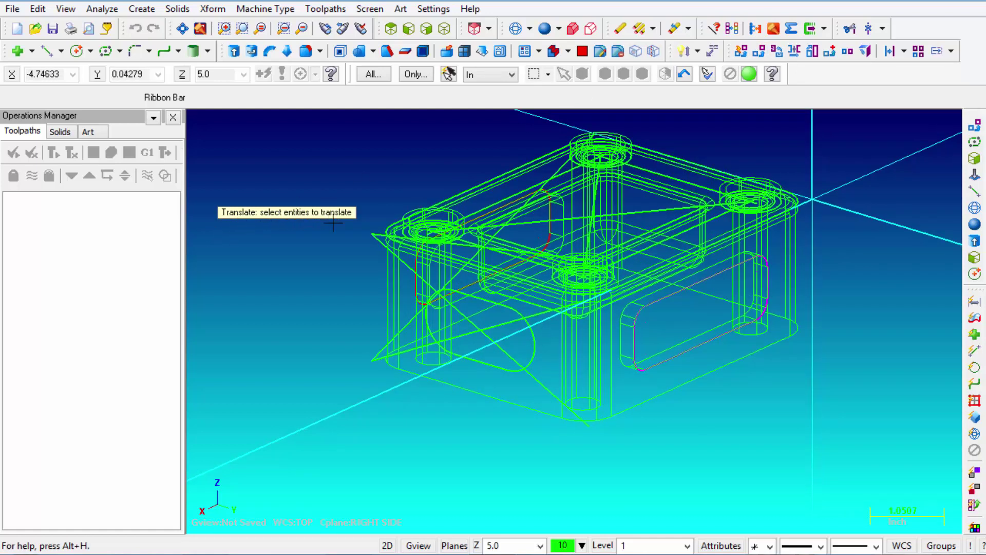
left_click(549, 75)
left_click(569, 93)
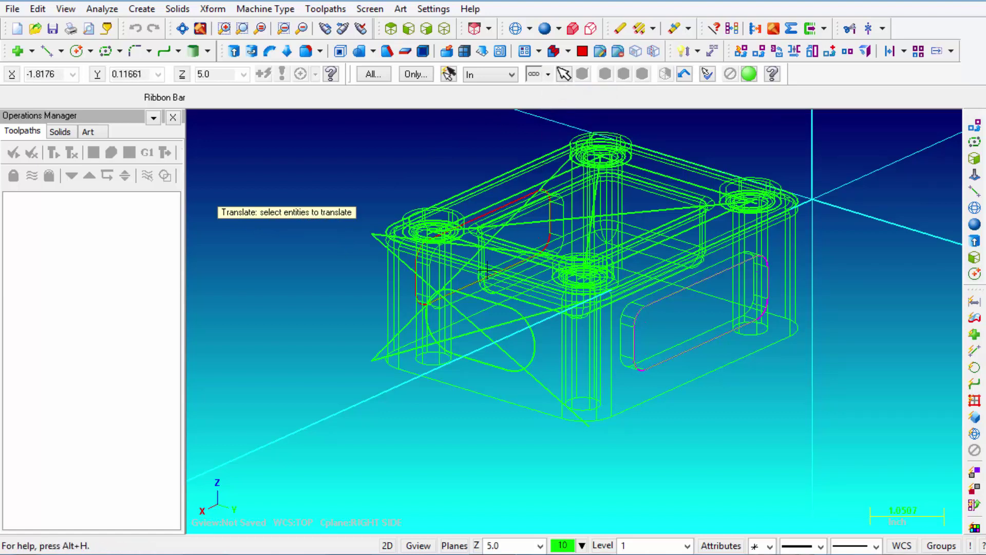
left_click(482, 303)
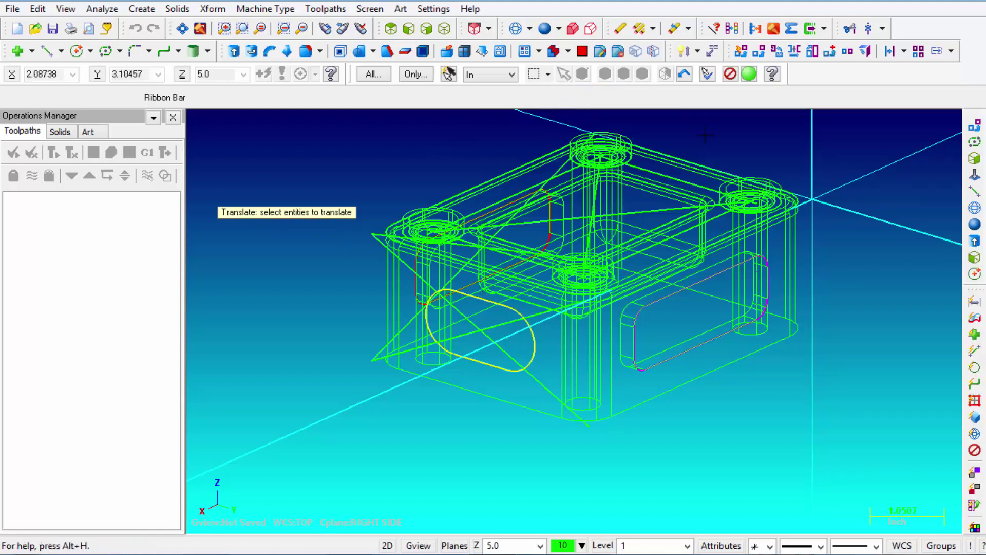
left_click(750, 76)
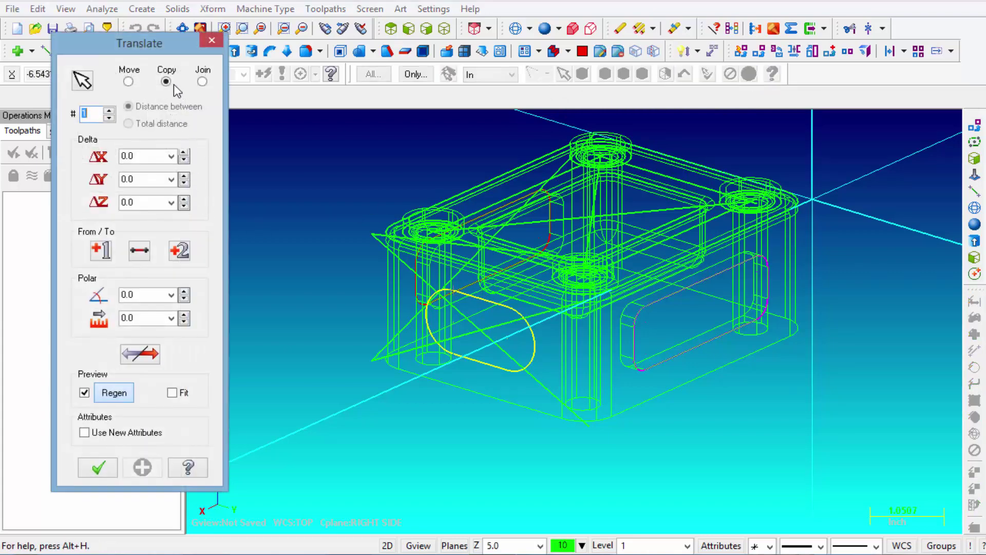
left_click(142, 204)
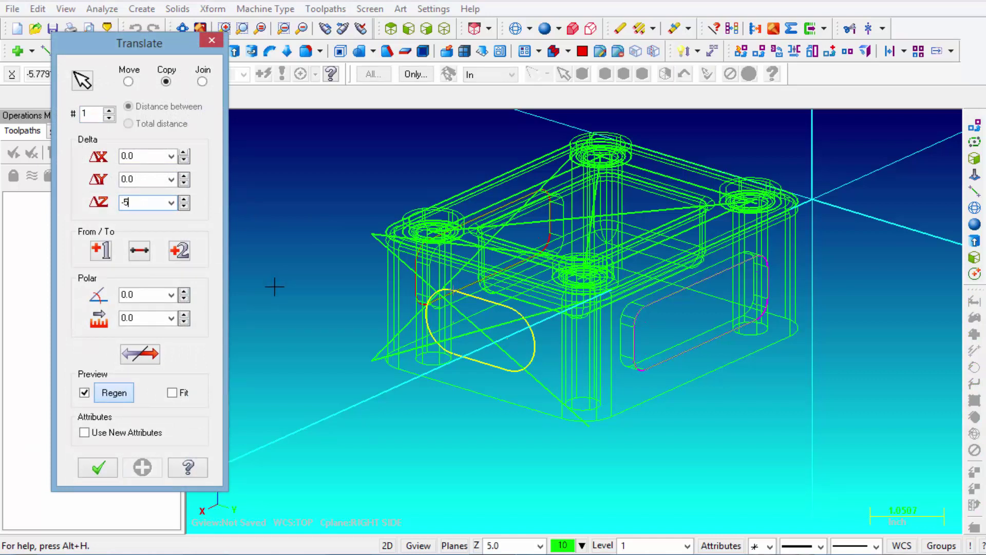
key("Return")
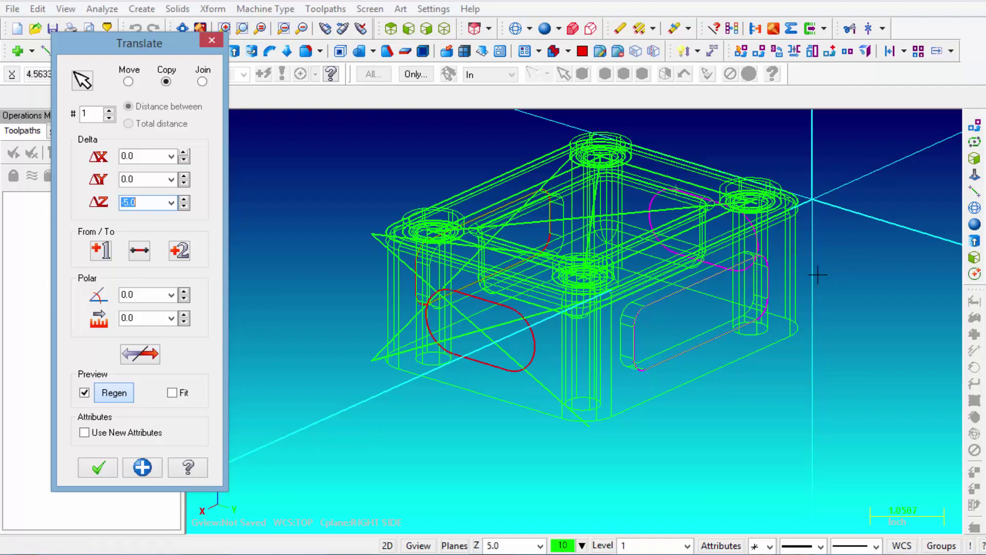
mouse_move(656, 326)
middle_mouse_down()
mouse_move(784, 328)
mouse_move(726, 323)
mouse_move(638, 341)
mouse_move(662, 335)
middle_mouse_up()
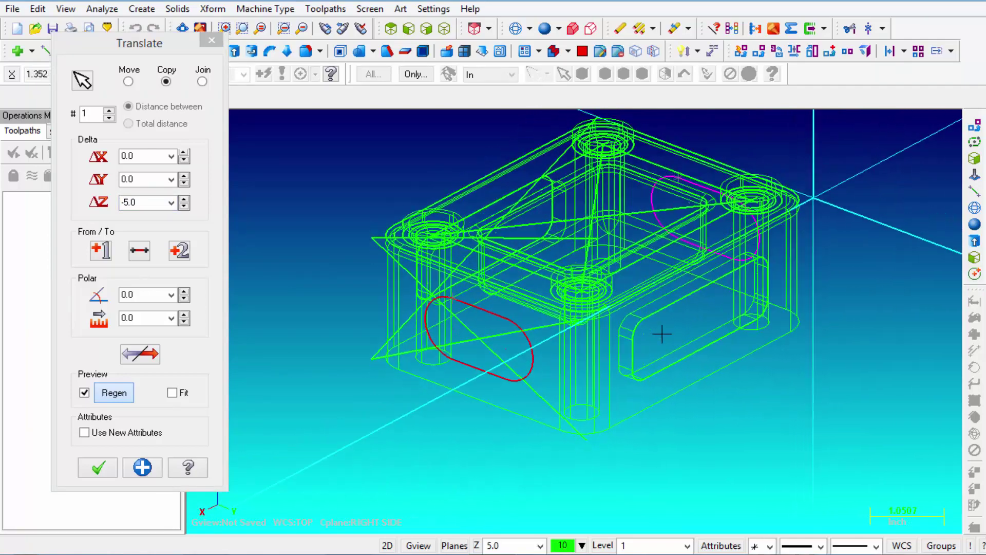
left_click(97, 467)
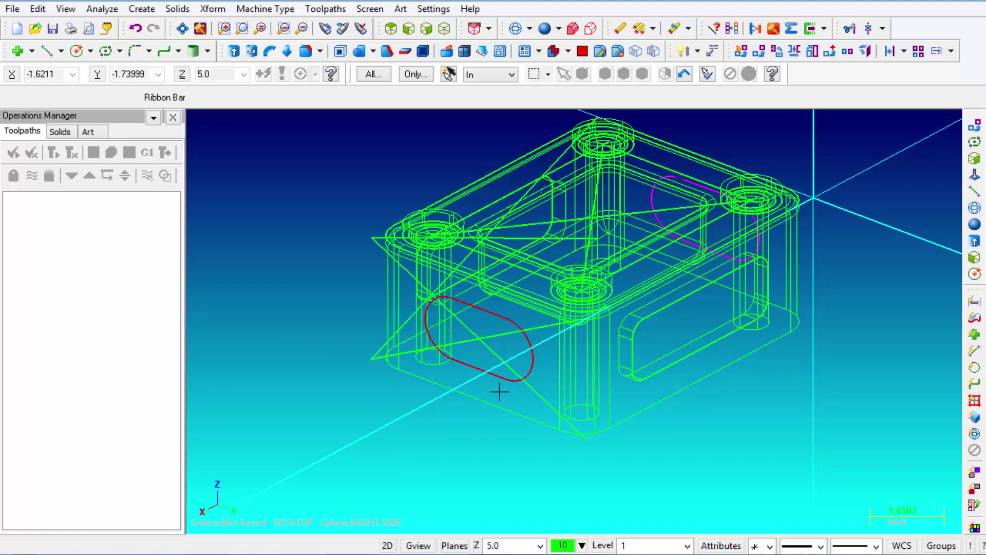
- Extrude the right-face obround as a body cut 0.25 deep, with its direction pointing into the block
left_click(177, 9)
left_click(189, 28)
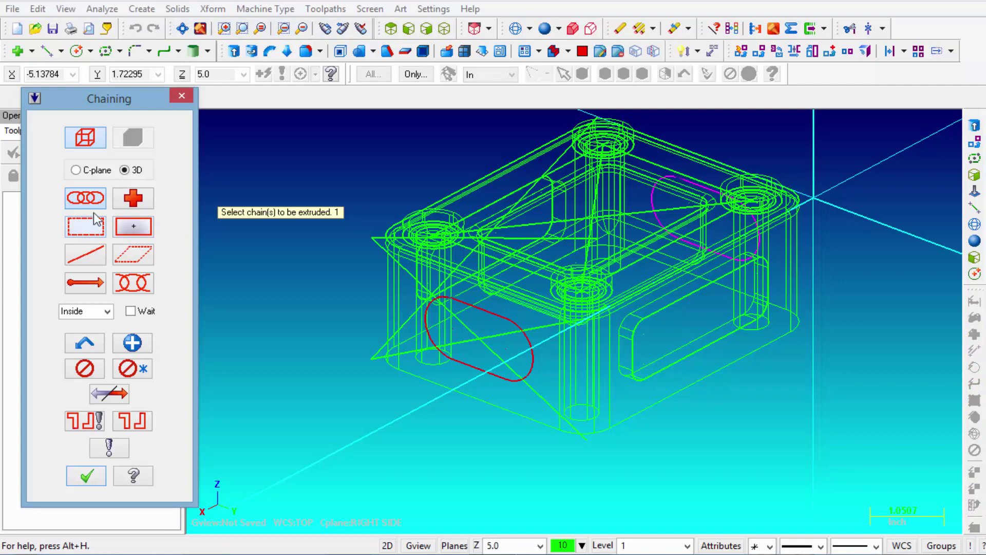
left_click(464, 366)
left_click(88, 477)
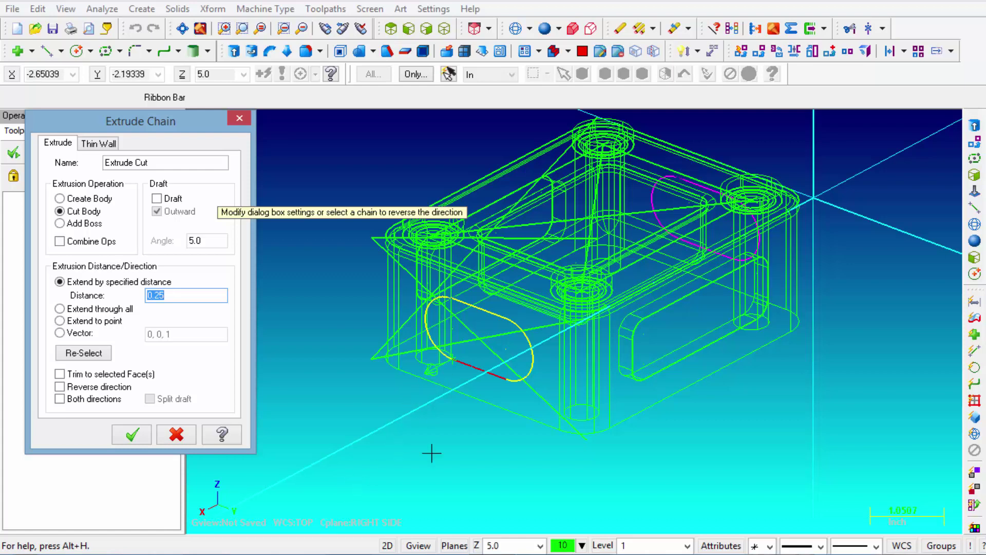
left_click(469, 367)
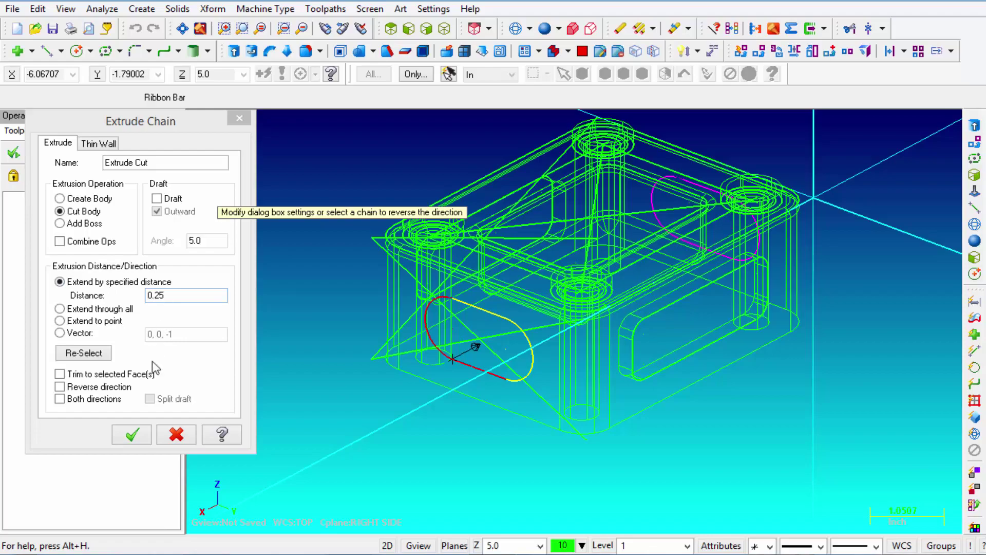
left_click(137, 437)
- Extrude the translated obround on the left side face as a body cut 0.25 deep into the block
middle_click_drag(357, 341, 700, 341)
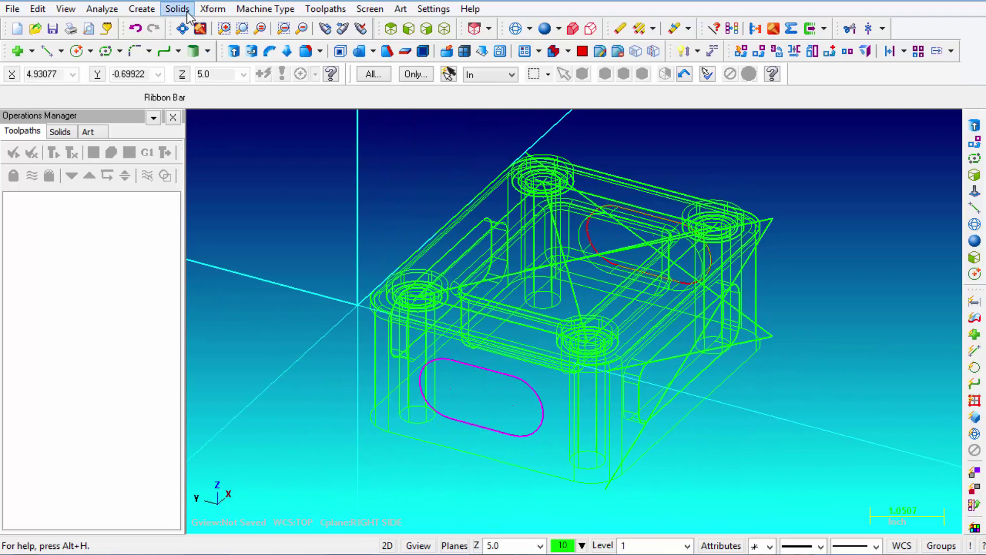
left_click(188, 14)
left_click(203, 27)
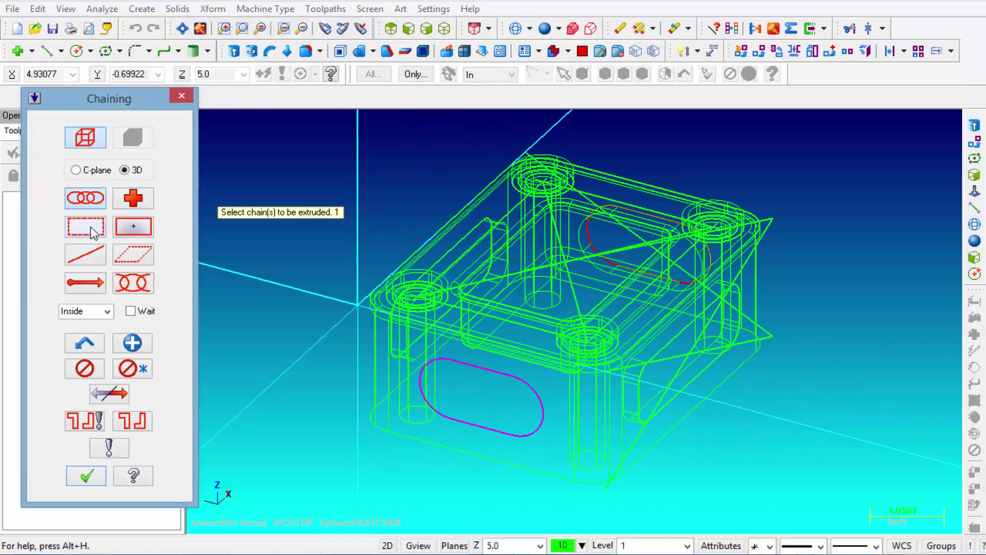
left_click(457, 362)
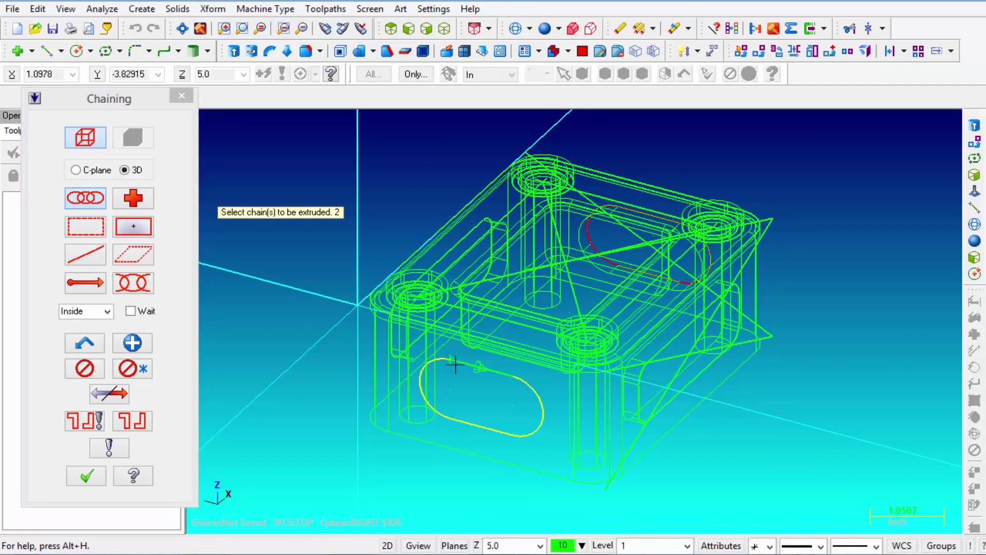
left_click(86, 476)
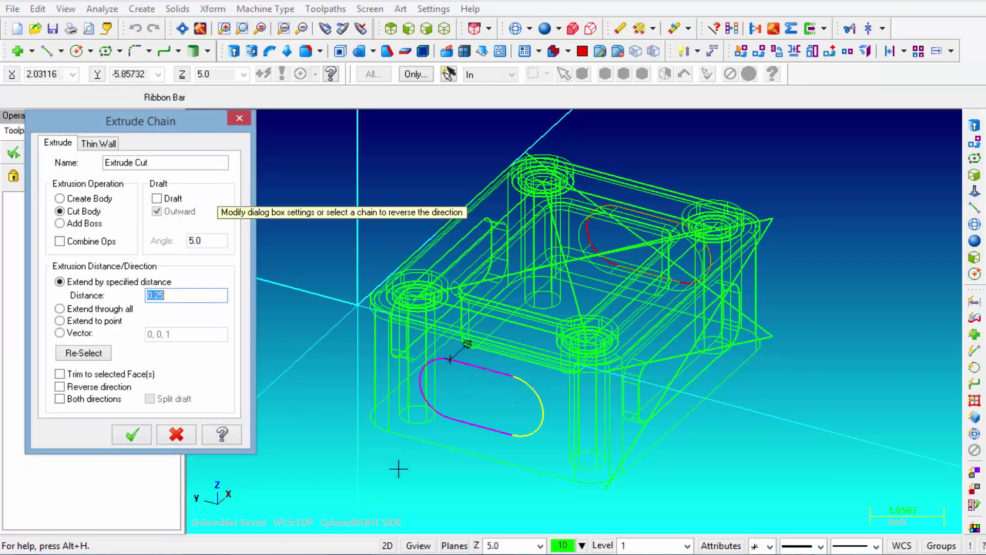
left_click(132, 435)
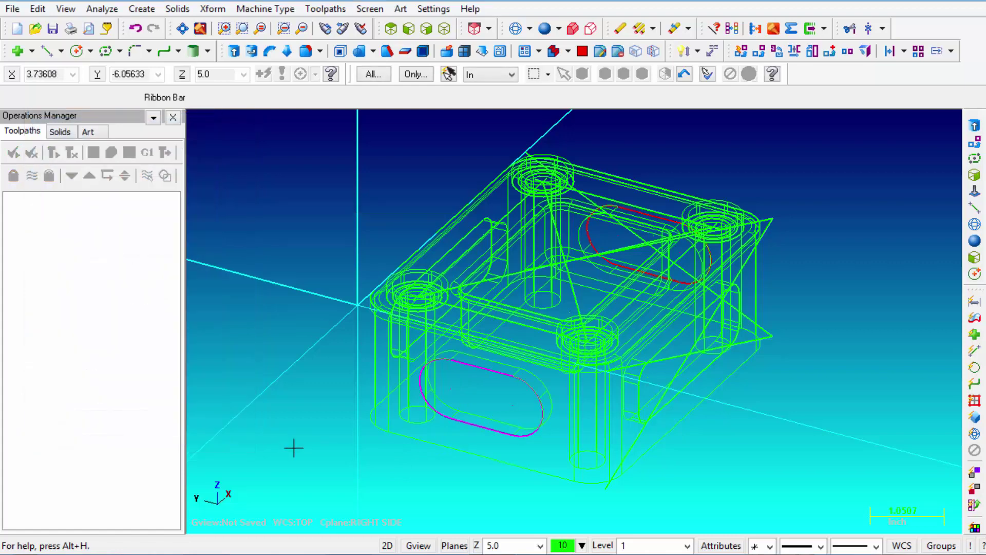
- Display the block shaded and set the view to isometric
left_click(544, 29)
middle_click_drag(802, 293, 582, 354)
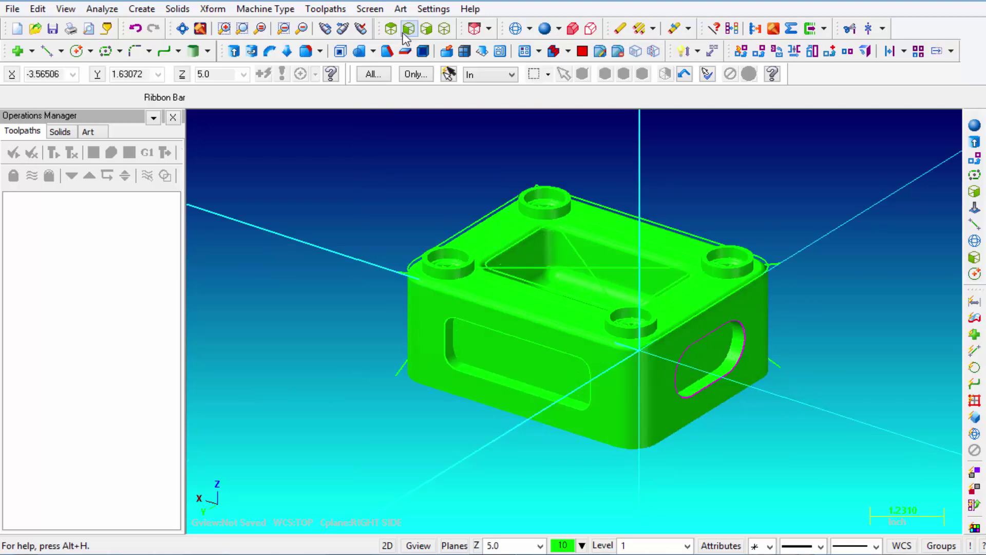
left_click(445, 29)
scroll(530, 156, "down", 2)
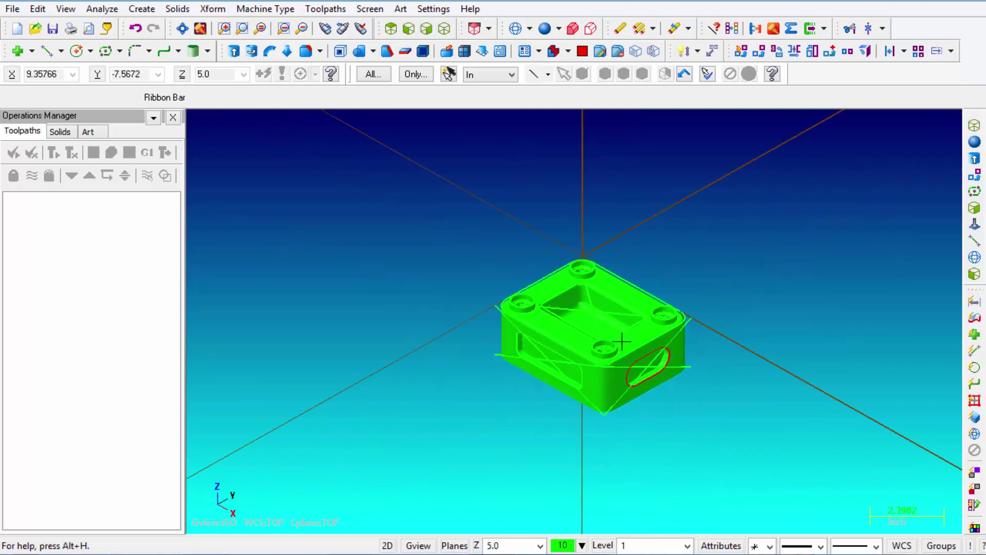
scroll(629, 344, "up", 2)
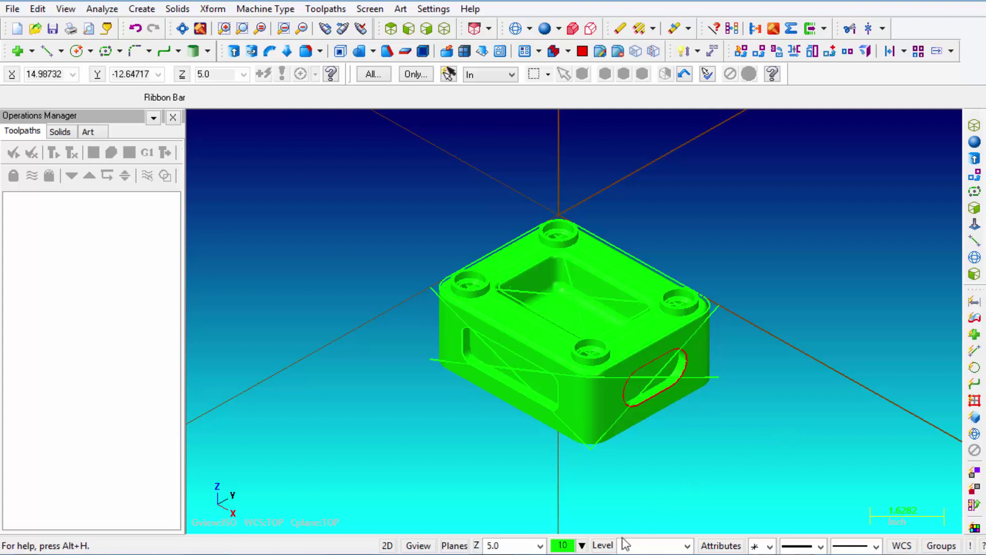
- Move all wireframe entities, including points, lines, arcs and splines, to level 2 named WIRE
right_click(609, 549)
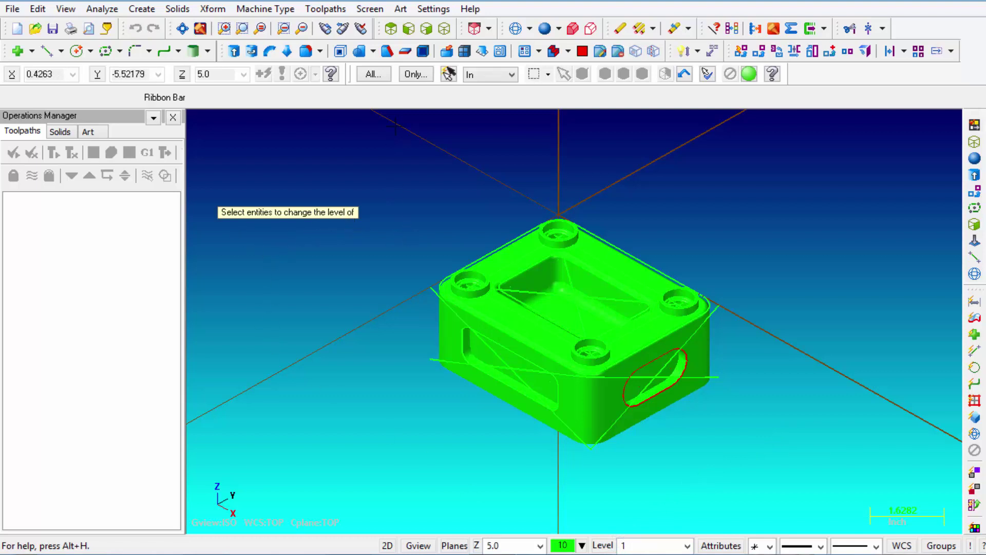
left_click(373, 75)
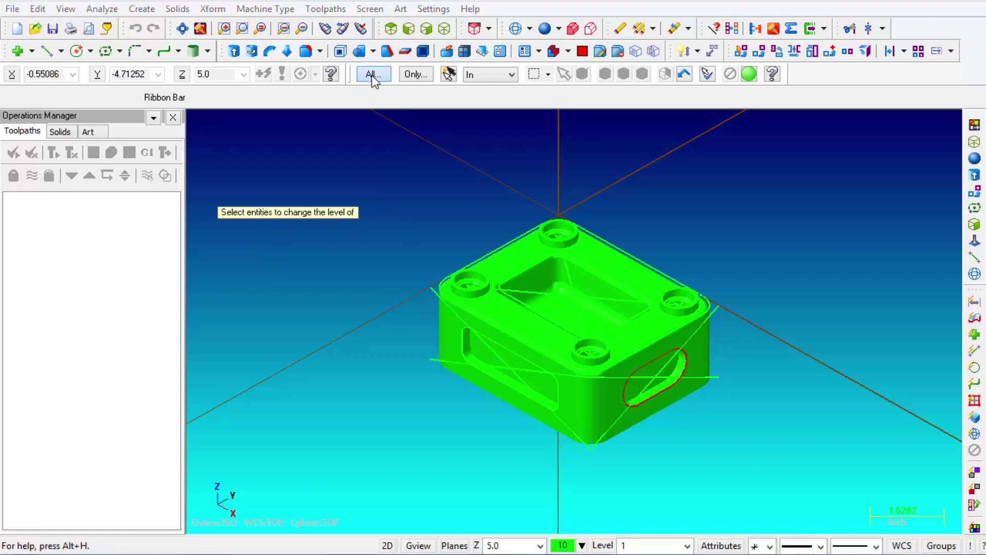
left_click(241, 240)
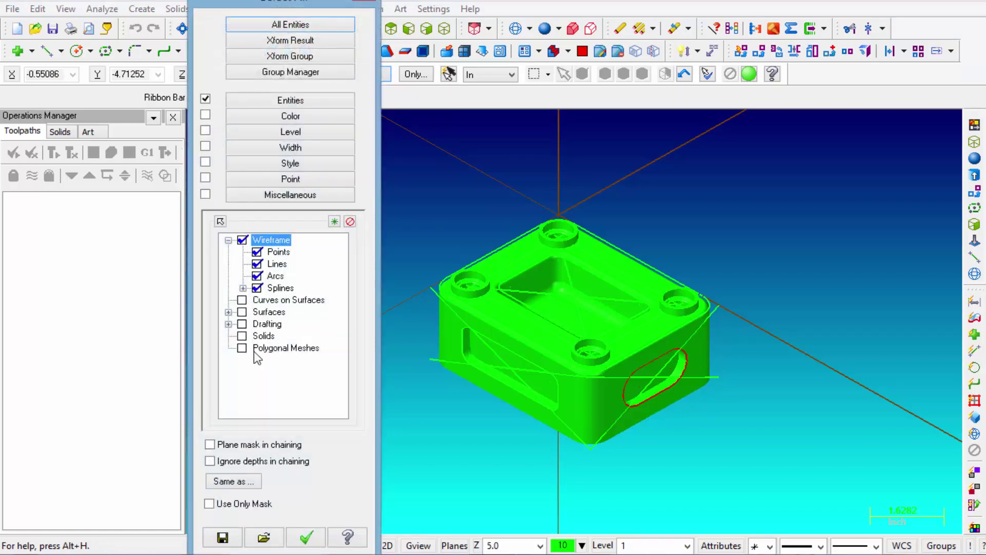
left_click(315, 537)
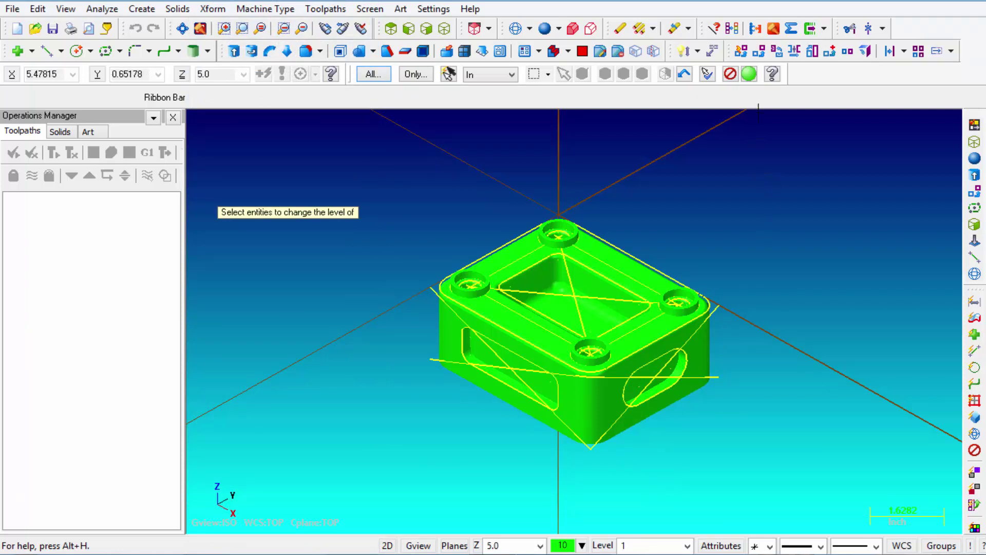
left_click(751, 75)
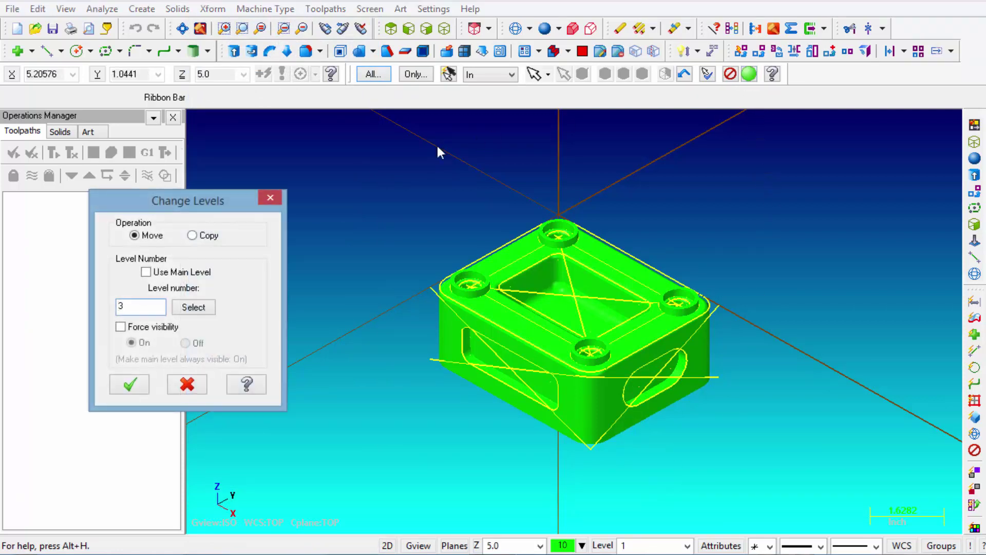
left_click(193, 307)
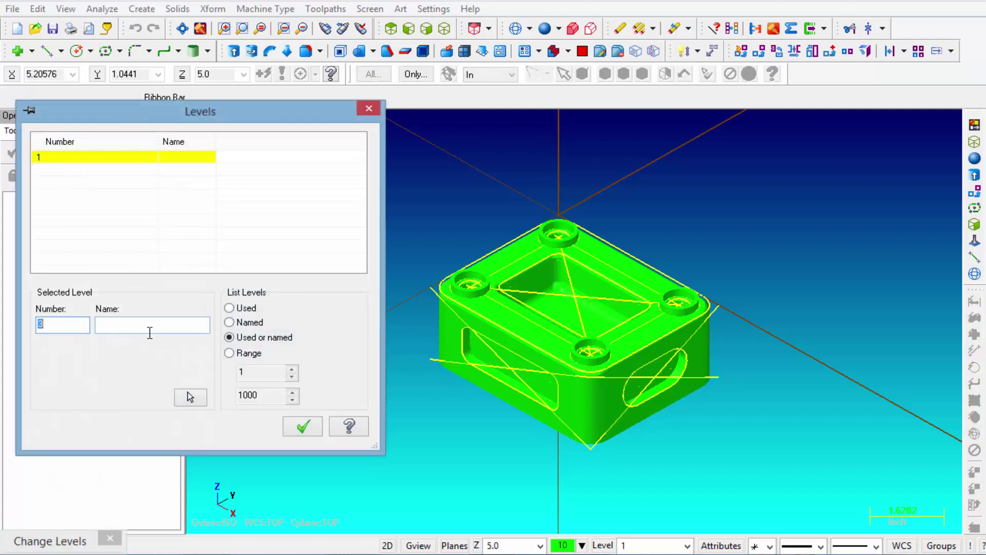
left_click(132, 327)
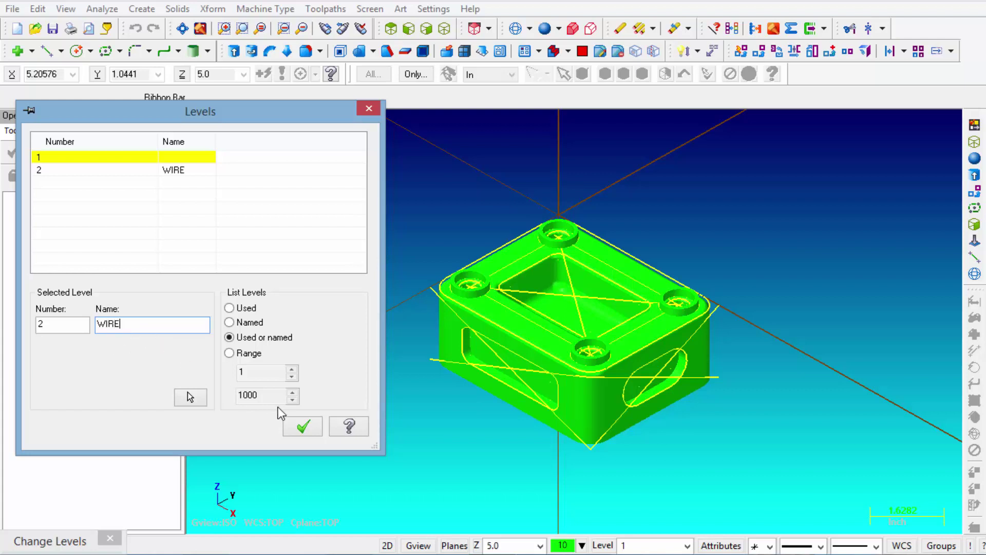
left_click(301, 427)
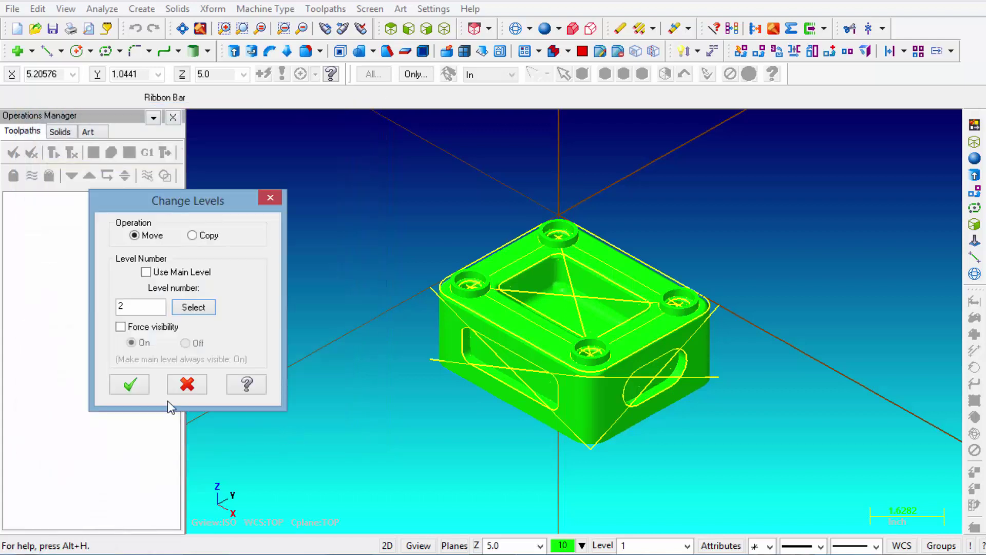
left_click(129, 387)
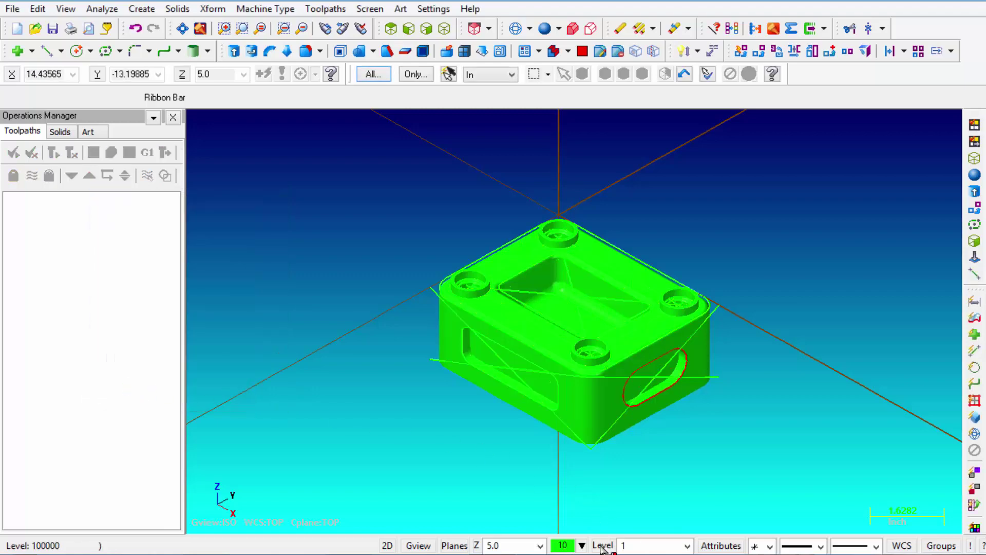
- Hide the WIRE level so that only the solid block is displayed, and inspect the block
left_click(603, 546)
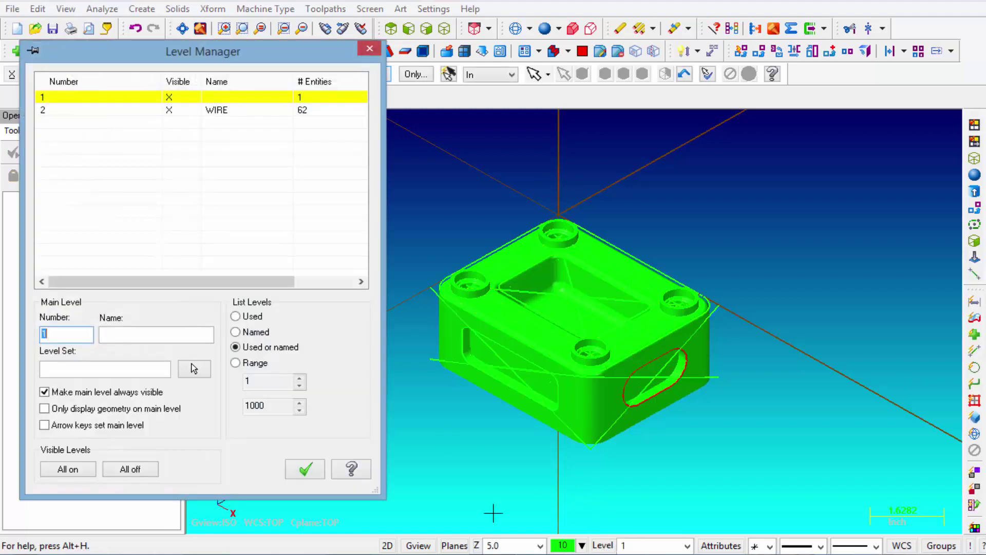
left_click(169, 111)
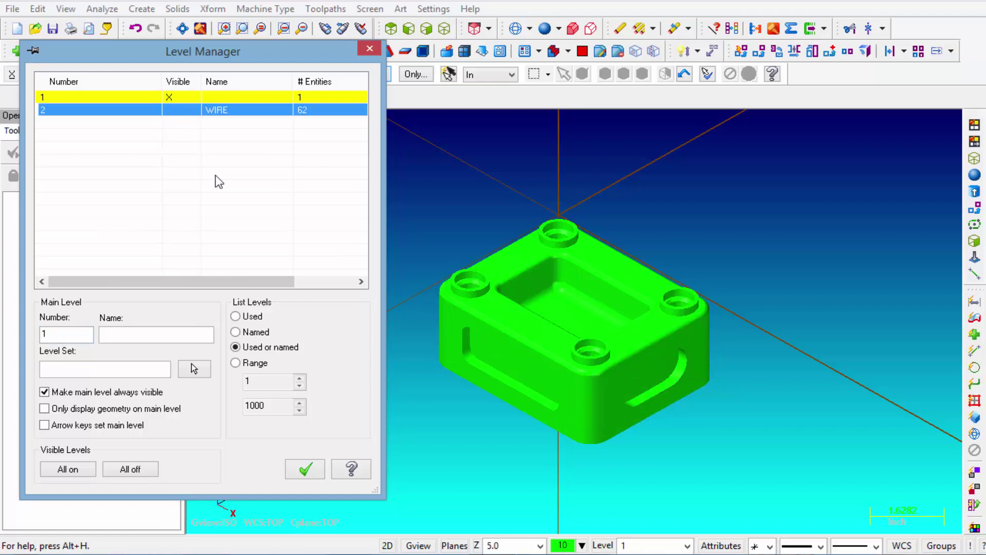
left_click(307, 468)
middle_click_drag(432, 415, 400, 417)
middle_click_drag(520, 479, 588, 468)
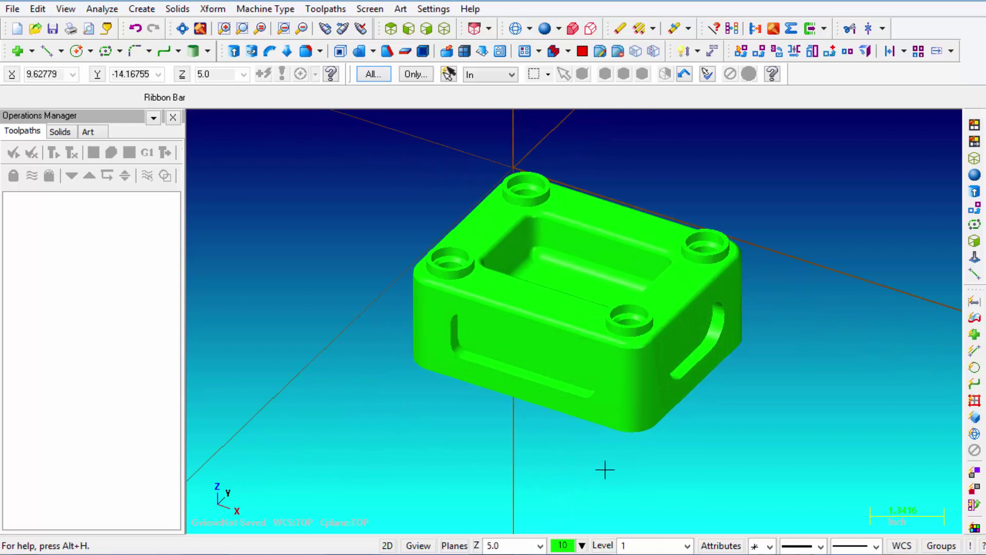
middle_click_drag(811, 273, 884, 198)
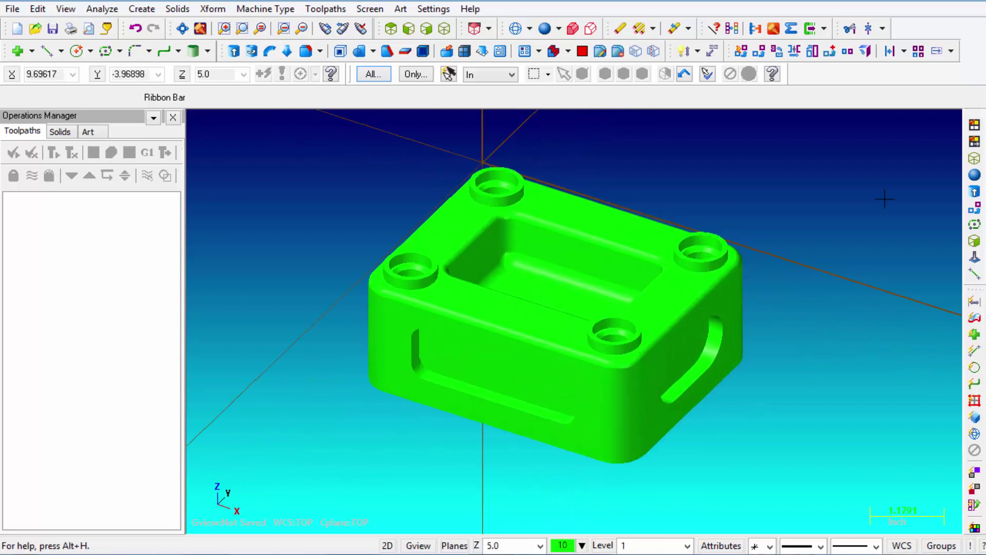